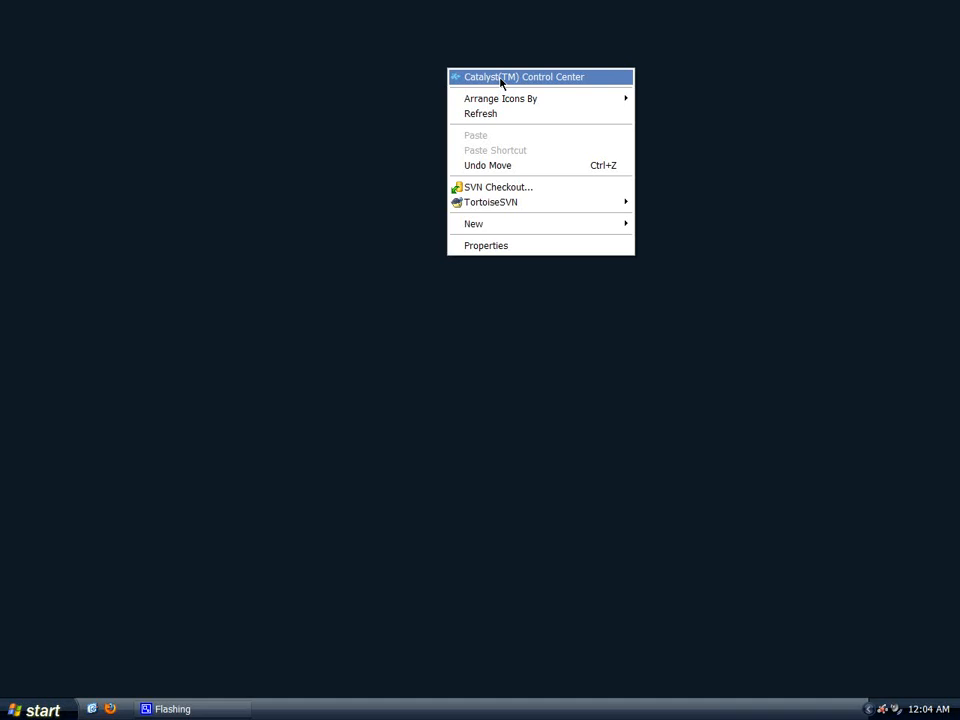
Review the 3D Standard Settings and Anti-Aliasing settings in Catalyst Control Center, closing it when done
{"action": "left_click", "coordinate": [500, 80]}
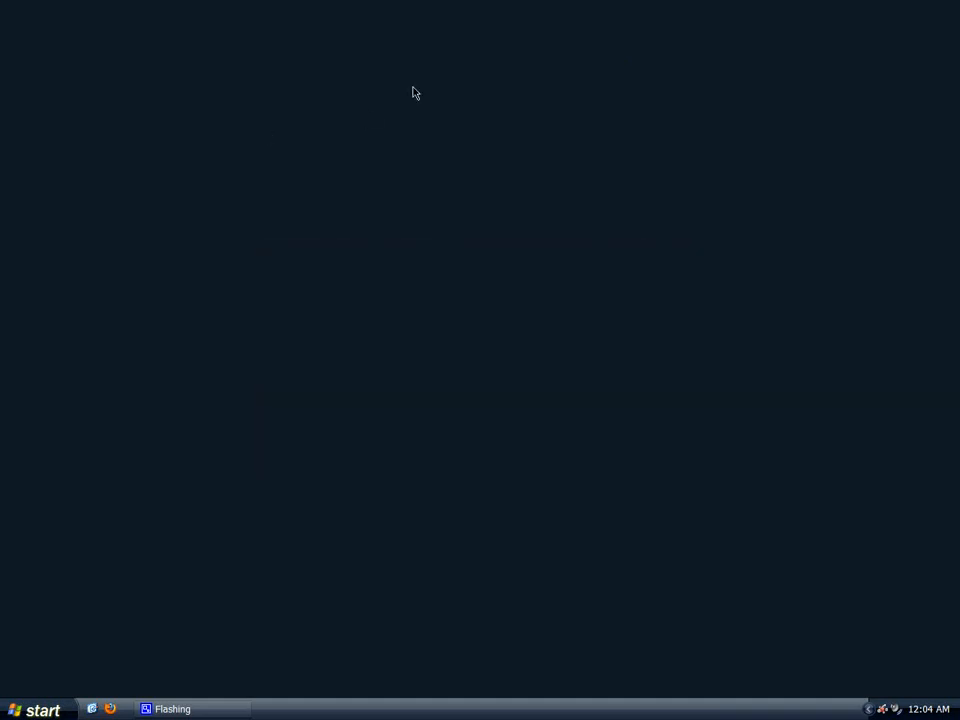
{"action": "left_click", "coordinate": [142, 290]}
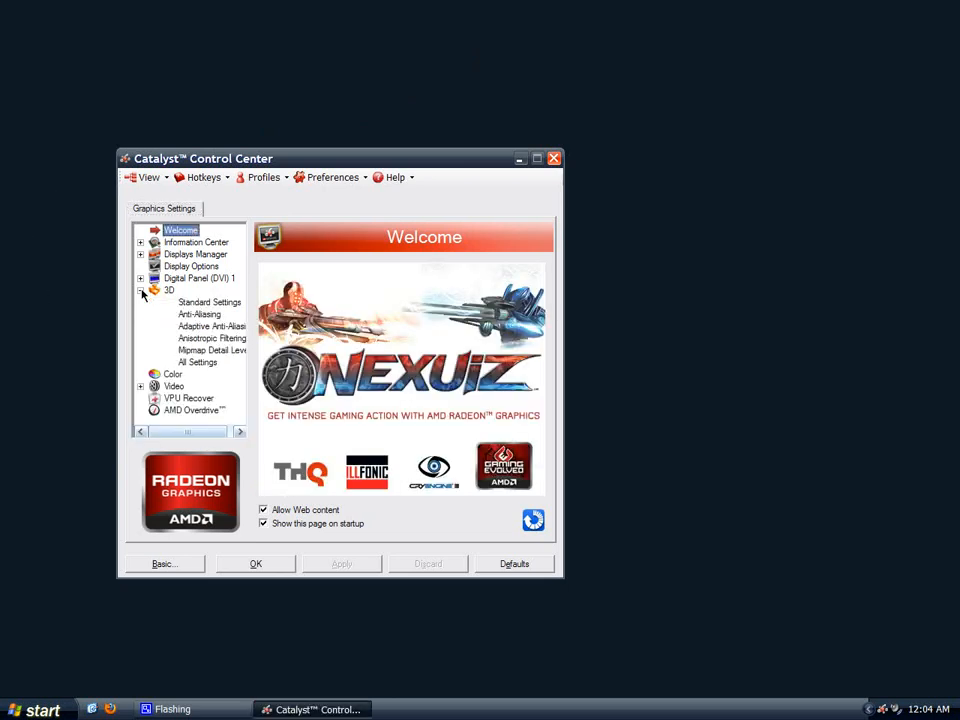
{"action": "left_click", "coordinate": [200, 302]}
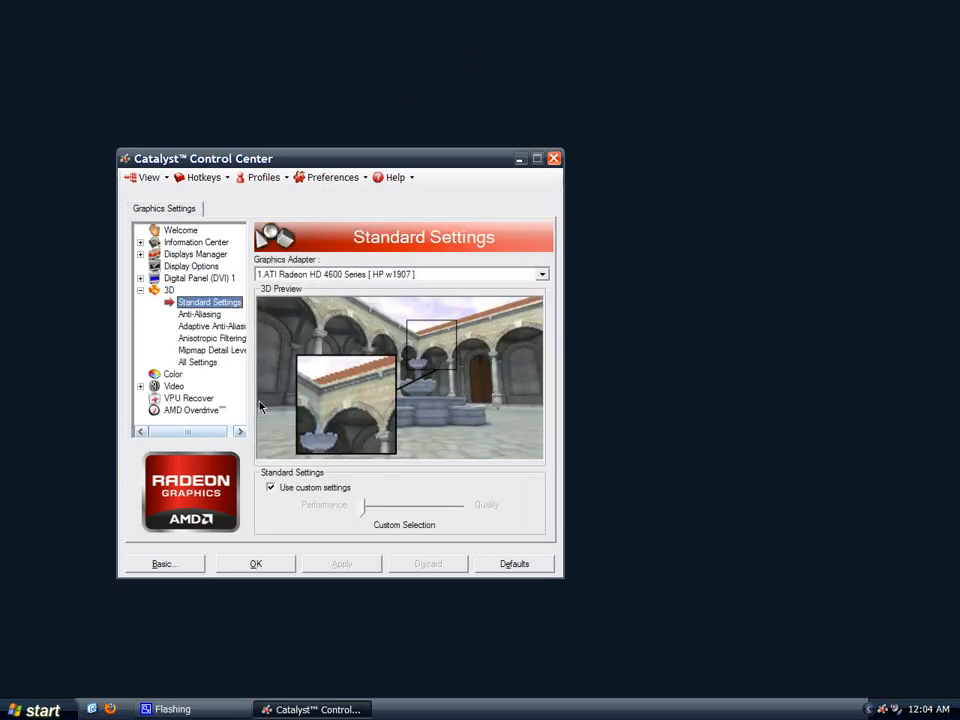
{"action": "left_click", "coordinate": [201, 315]}
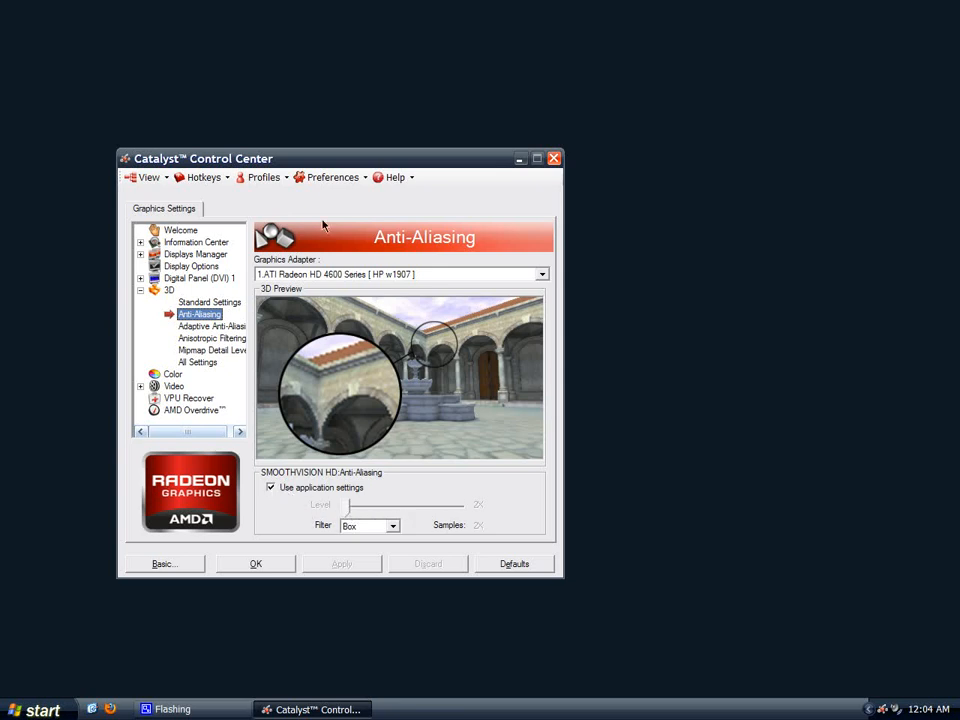
{"action": "left_click_drag", "start_coordinate": [358, 161], "coordinate": [426, 135]}
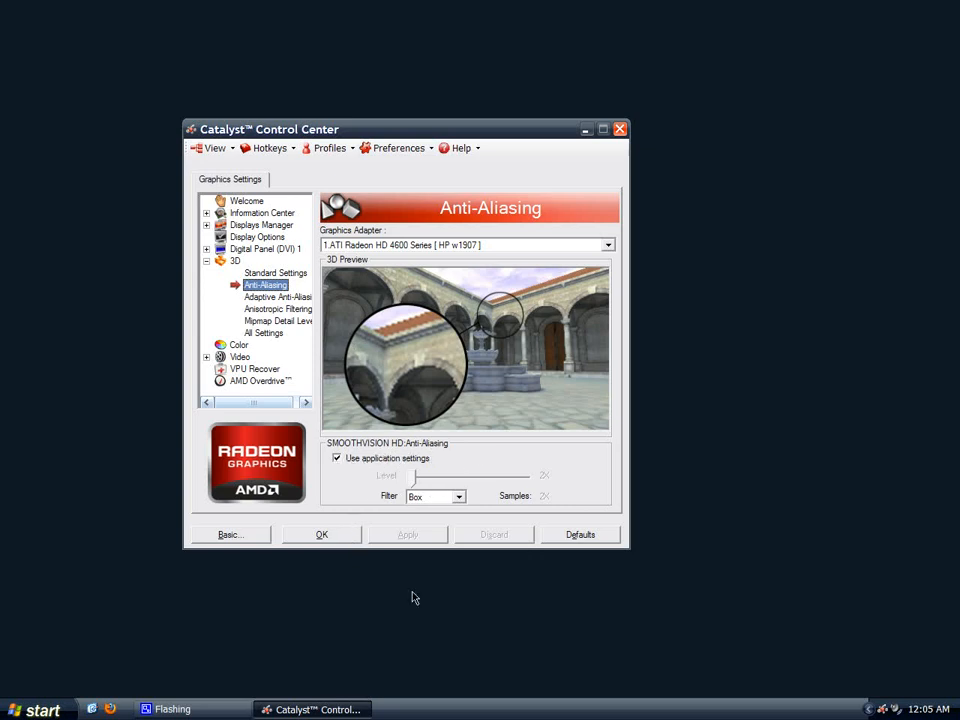
{"action": "left_click", "coordinate": [324, 535]}
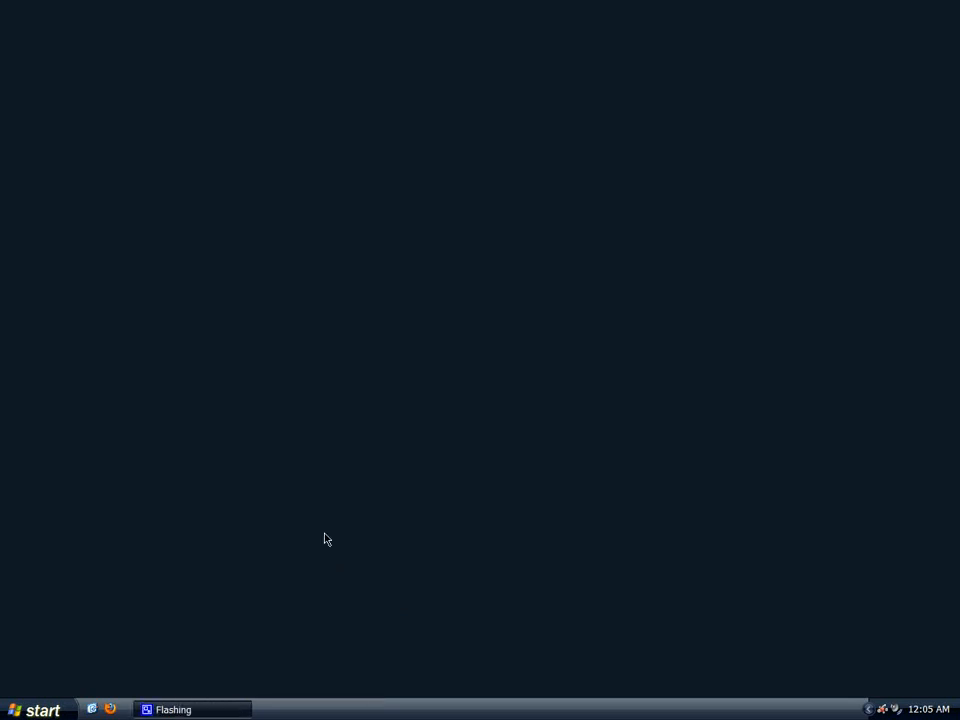
Open the Steam game library and move its window to the upper part of the desktop
{"action": "left_click", "coordinate": [868, 709]}
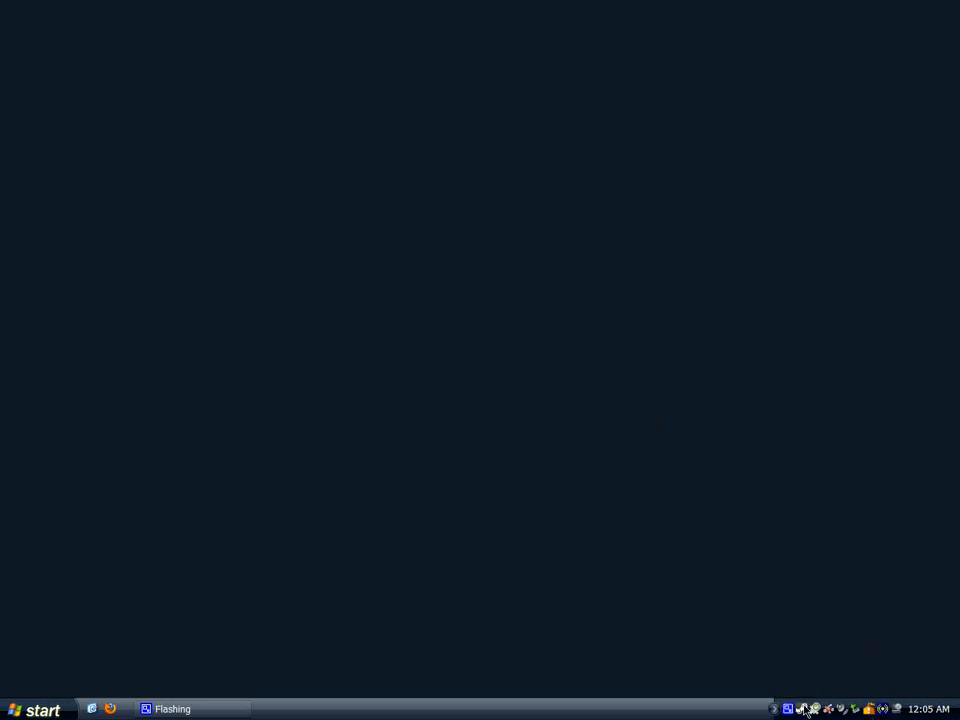
{"action": "right_click", "coordinate": [805, 709]}
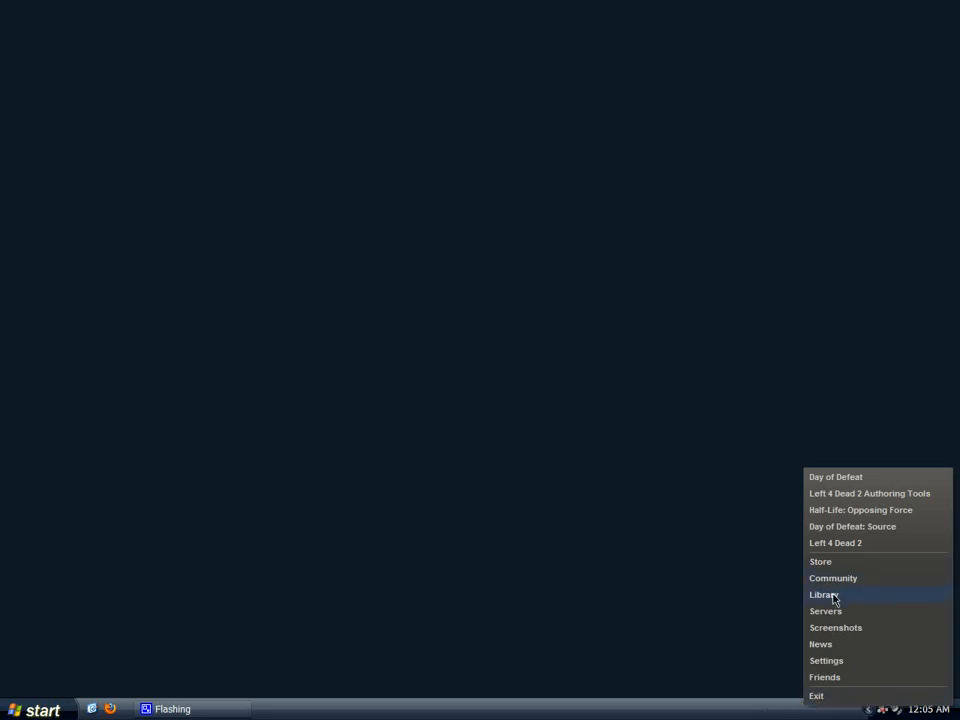
{"action": "left_click", "coordinate": [823, 595]}
{"action": "left_click_drag", "start_coordinate": [523, 370], "coordinate": [544, 80]}
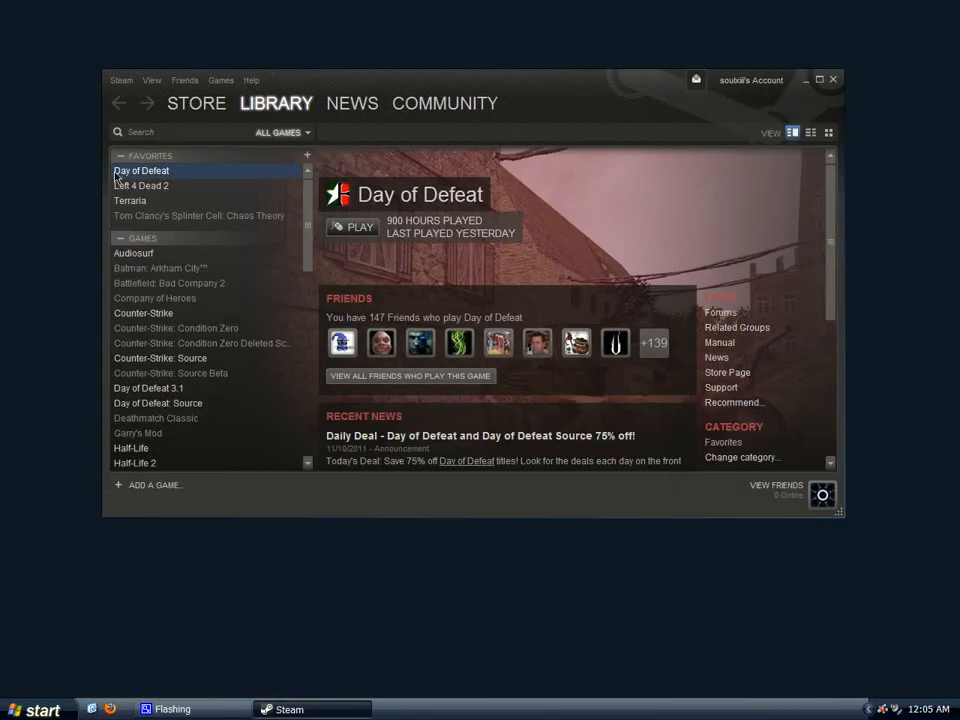
Open the launch options in Day of Defeat's properties and clear all the existing text
{"action": "right_click", "coordinate": [165, 173]}
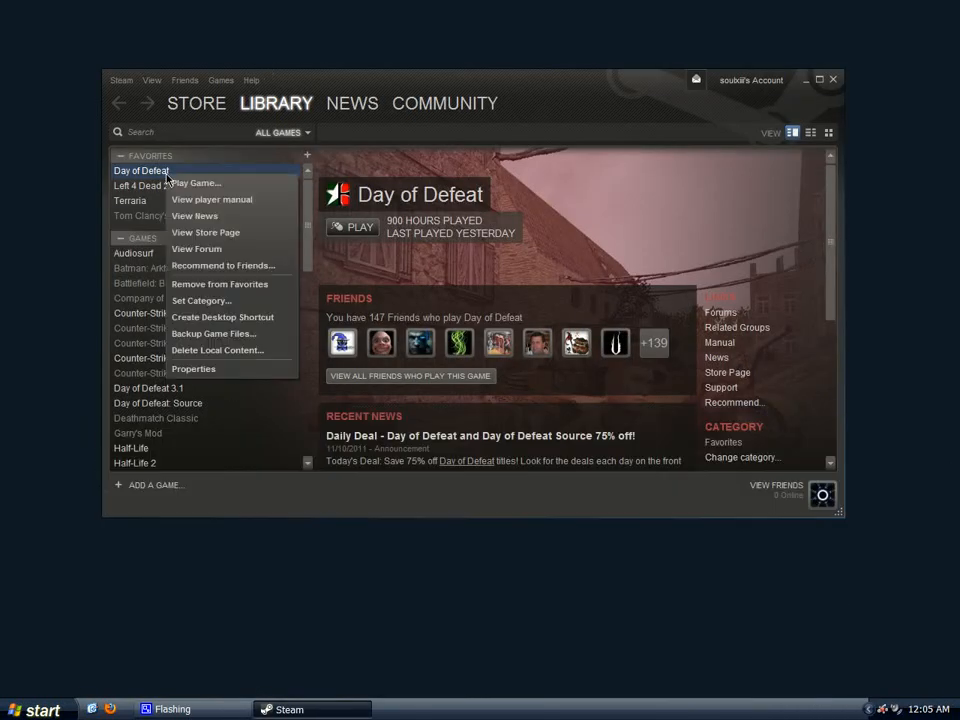
{"action": "left_click", "coordinate": [198, 370]}
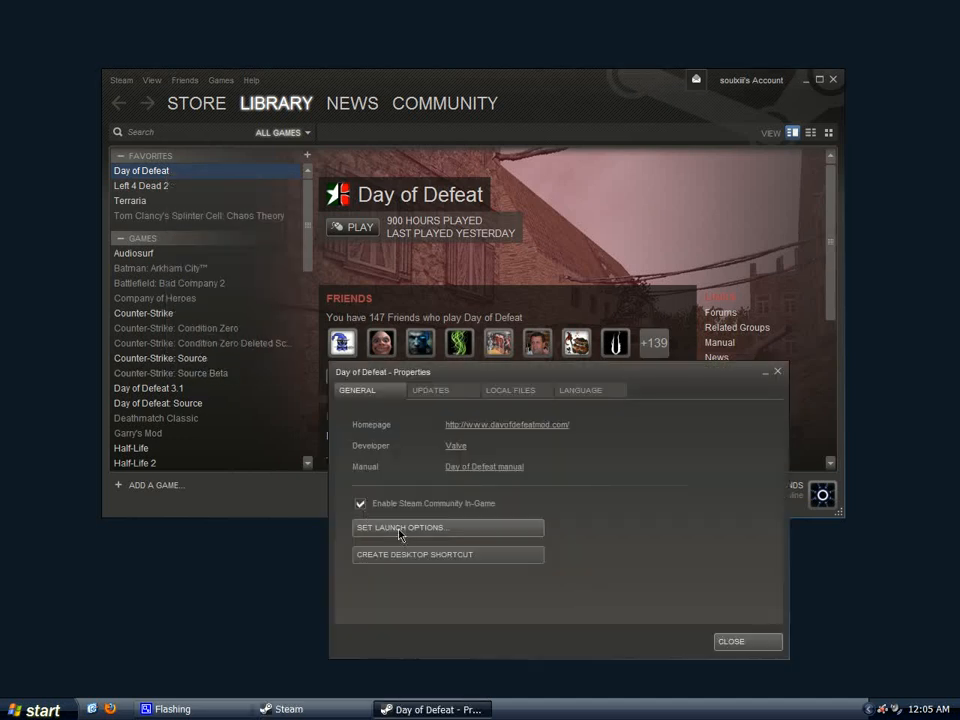
{"action": "left_click", "coordinate": [400, 529]}
{"action": "key", "text": "ctrl+a"}
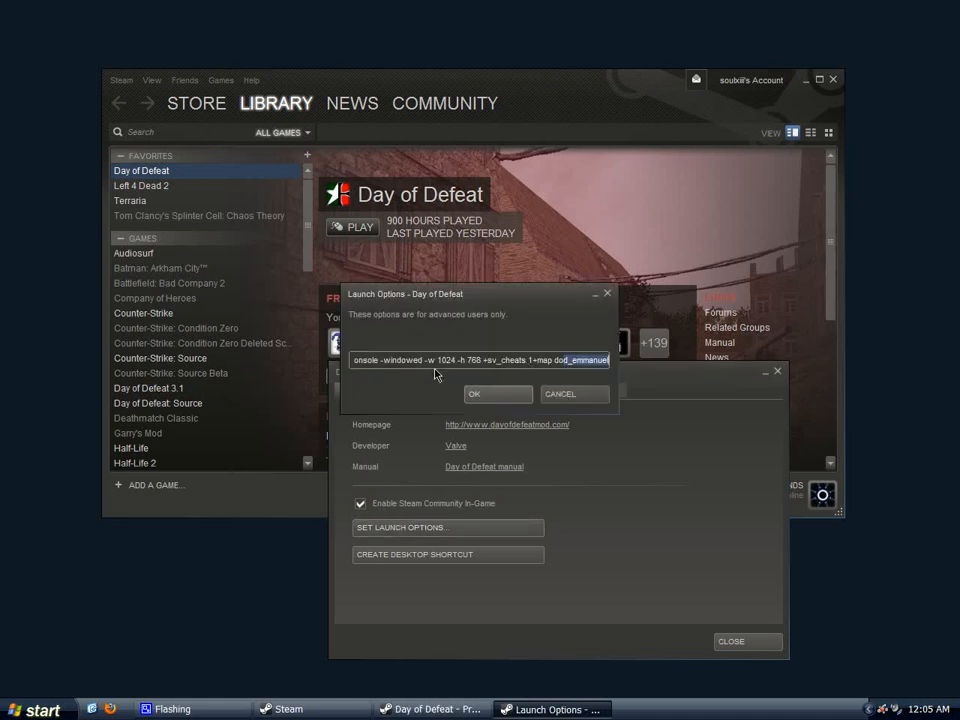
{"action": "left_click_drag", "start_coordinate": [606, 362], "coordinate": [499, 367]}
{"action": "left_click_drag", "start_coordinate": [580, 362], "coordinate": [240, 363]}
{"action": "key", "text": "BackSpace"}
{"action": "left_click_drag", "start_coordinate": [474, 362], "coordinate": [184, 357]}
{"action": "key", "text": "BackSpace"}
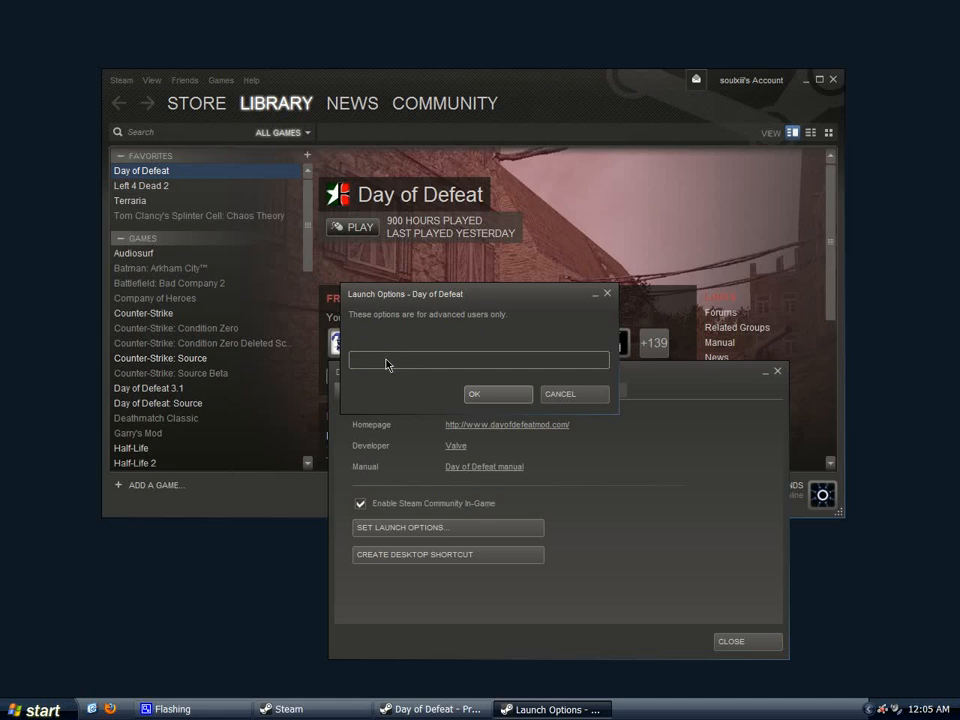
Start the Windows Magnifier accessory and minimize its settings window
{"action": "left_click", "coordinate": [7, 710]}
{"action": "mouse_move", "coordinate": [106, 561]}
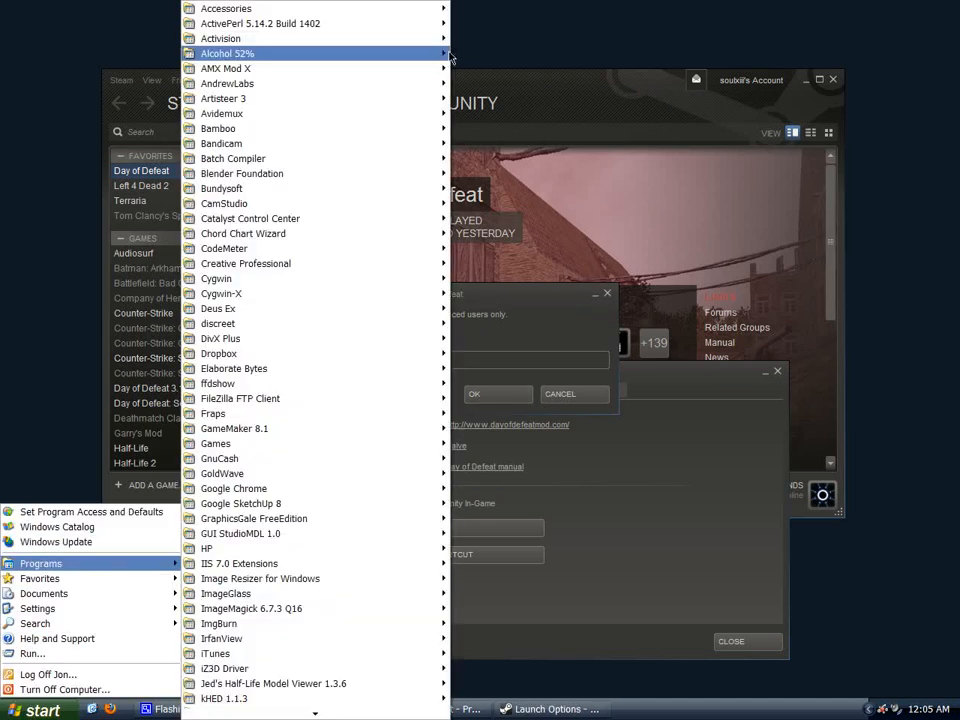
{"action": "mouse_move", "coordinate": [300, 8]}
{"action": "mouse_move", "coordinate": [530, 9]}
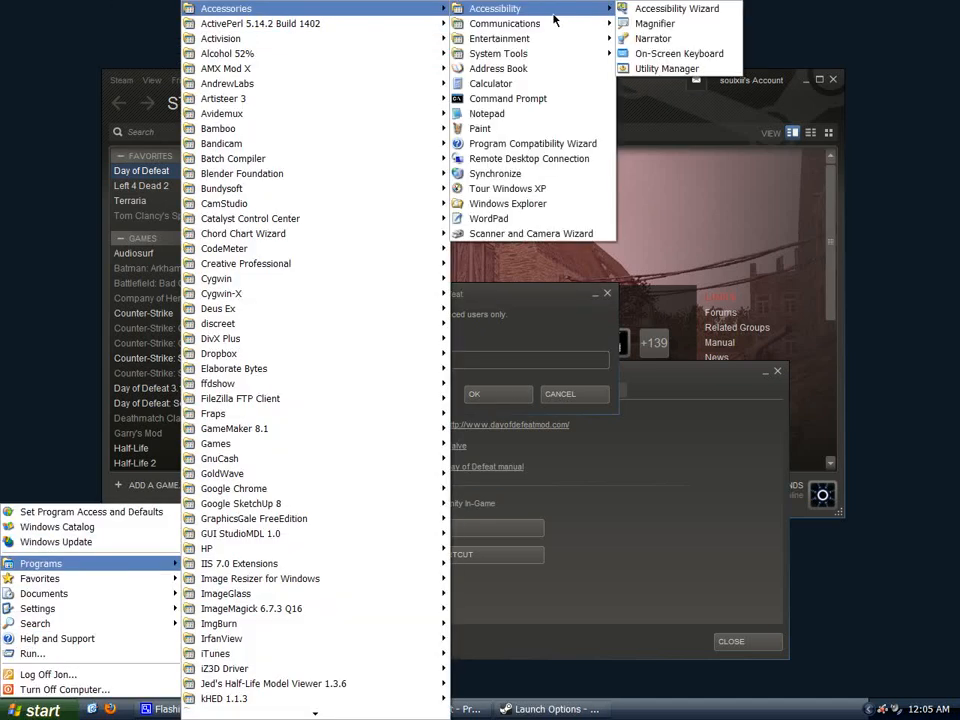
{"action": "left_click", "coordinate": [655, 26]}
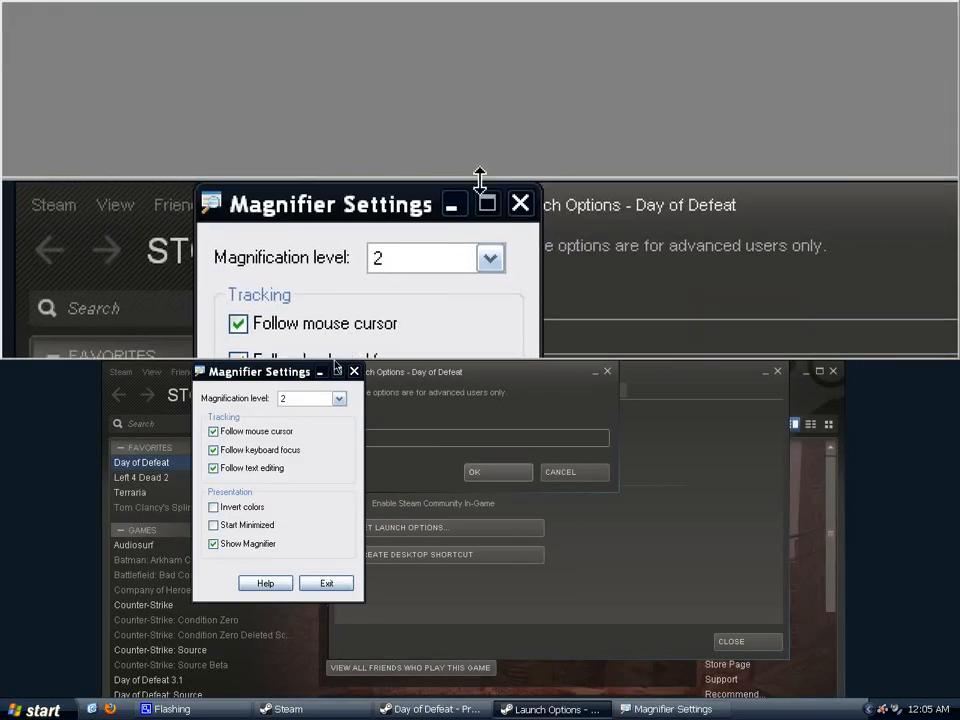
{"action": "left_click", "coordinate": [319, 371]}
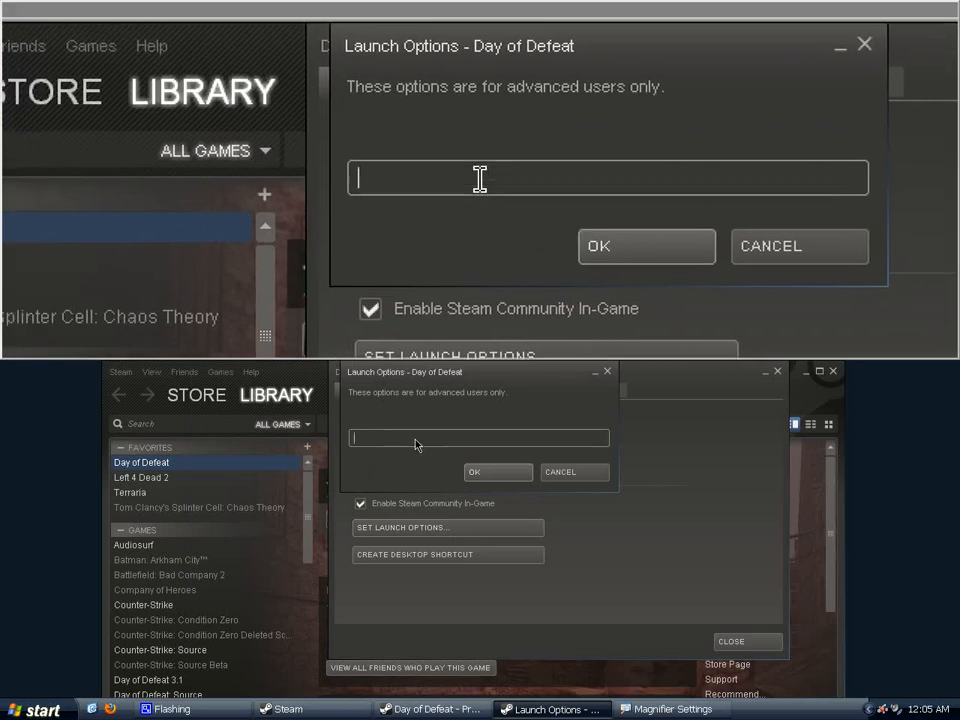
Set Day of Defeat's launch options to "-developer -console -windowed -w 1024 -h 768 +sv_cheats 1 +map dod_emmanuel" and close the properties
{"action": "type", "text": "-developer"}
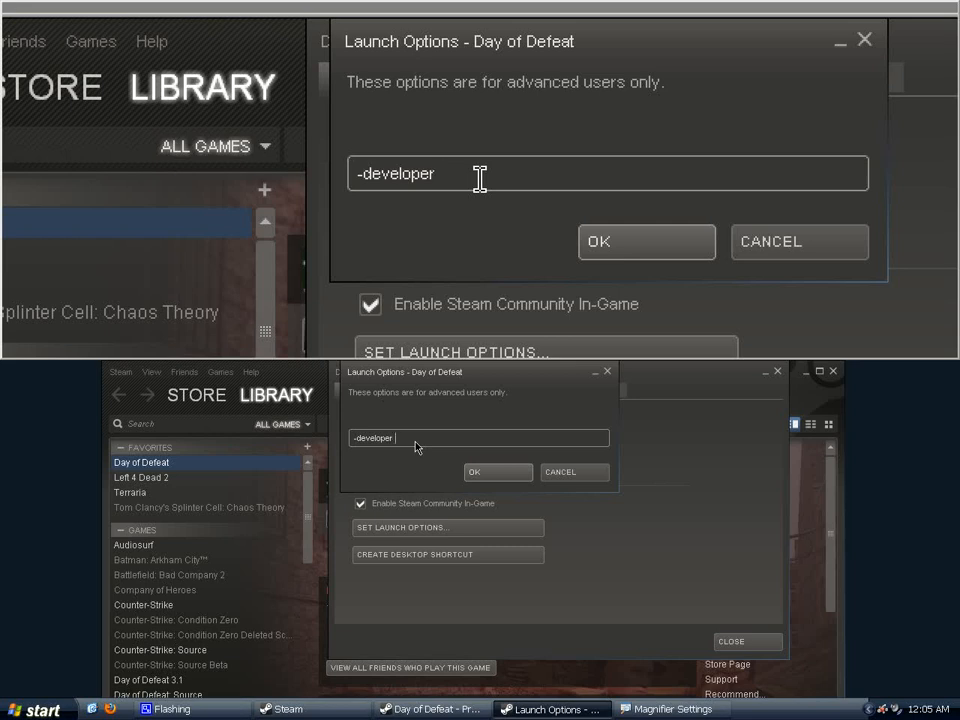
{"action": "type", "text": "-console"}
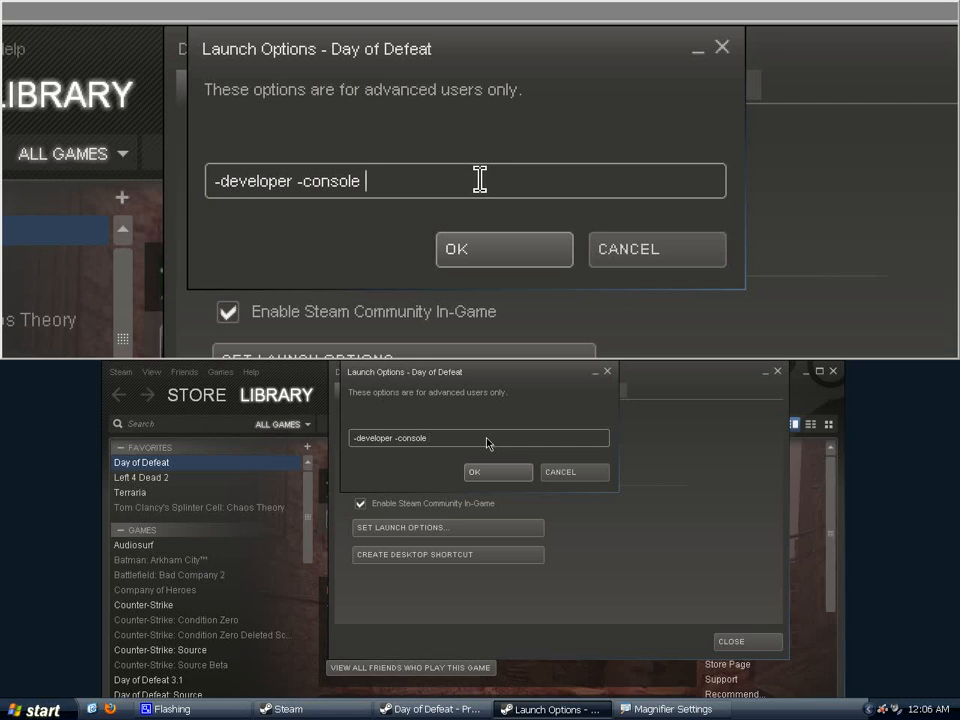
{"action": "type", "text": "-windowed"}
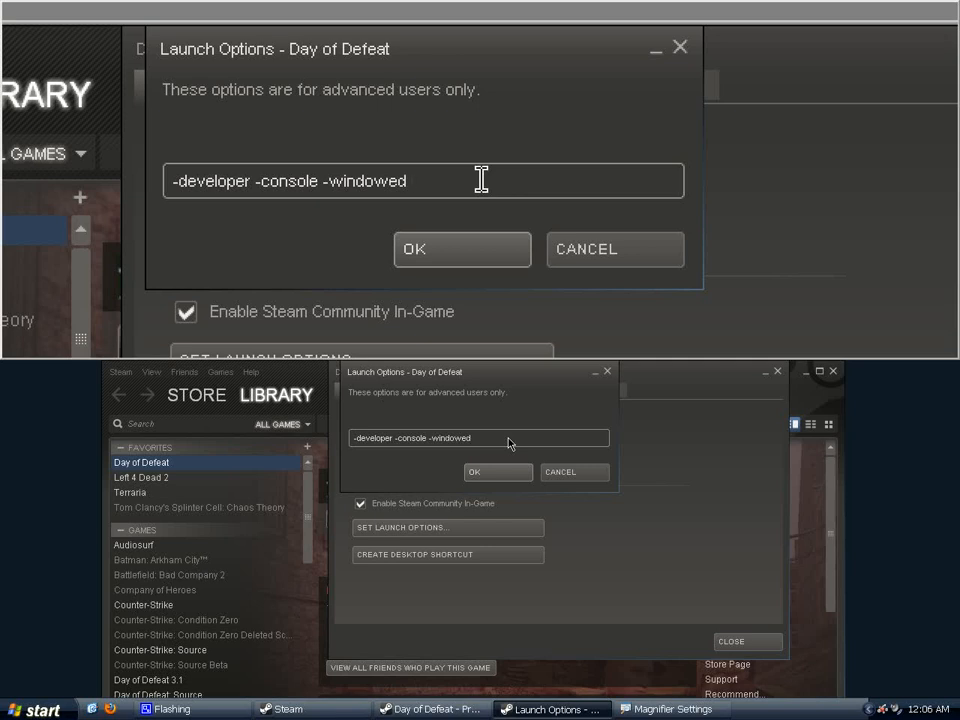
{"action": "type", "text": "-w 1024 -h "}
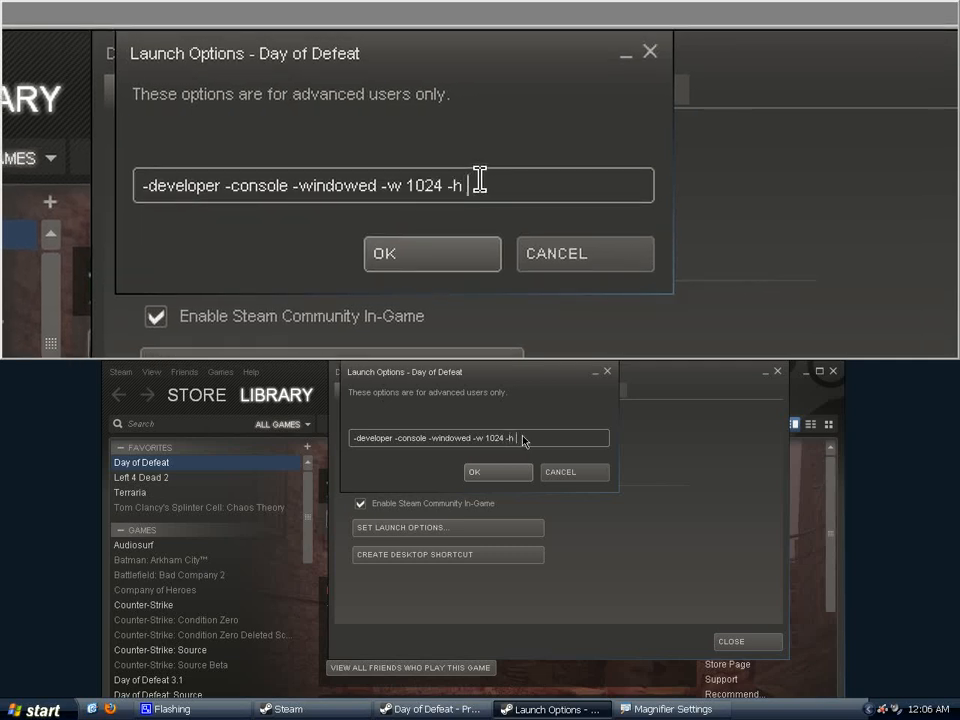
{"action": "type", "text": "768"}
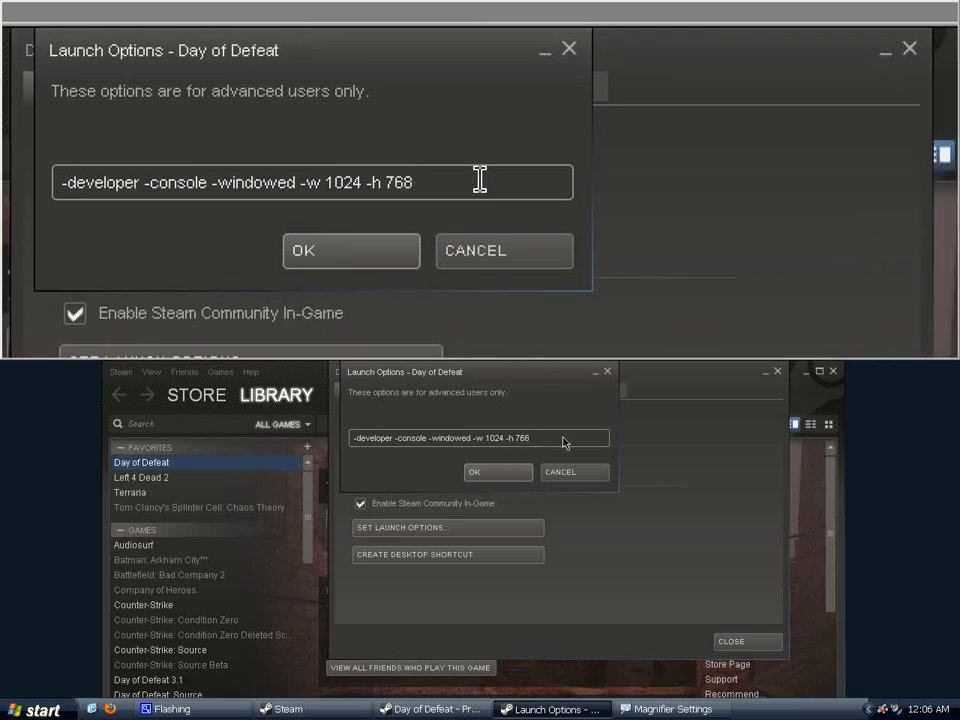
{"action": "type", "text": " +sv_cheats 1 +map"}
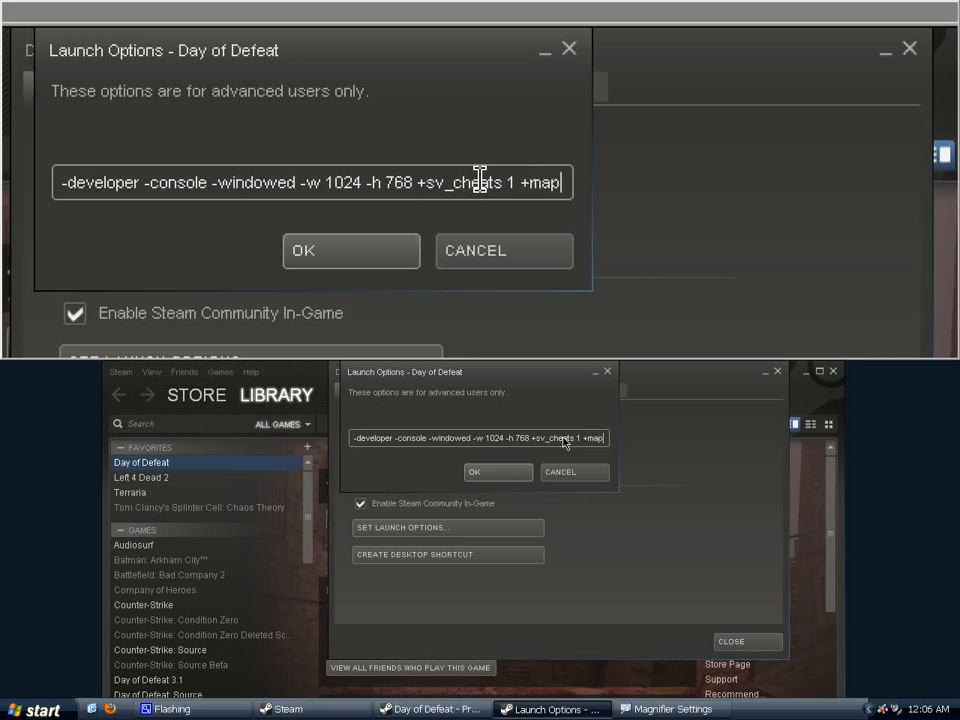
{"action": "type", "text": " dod_emmanuel"}
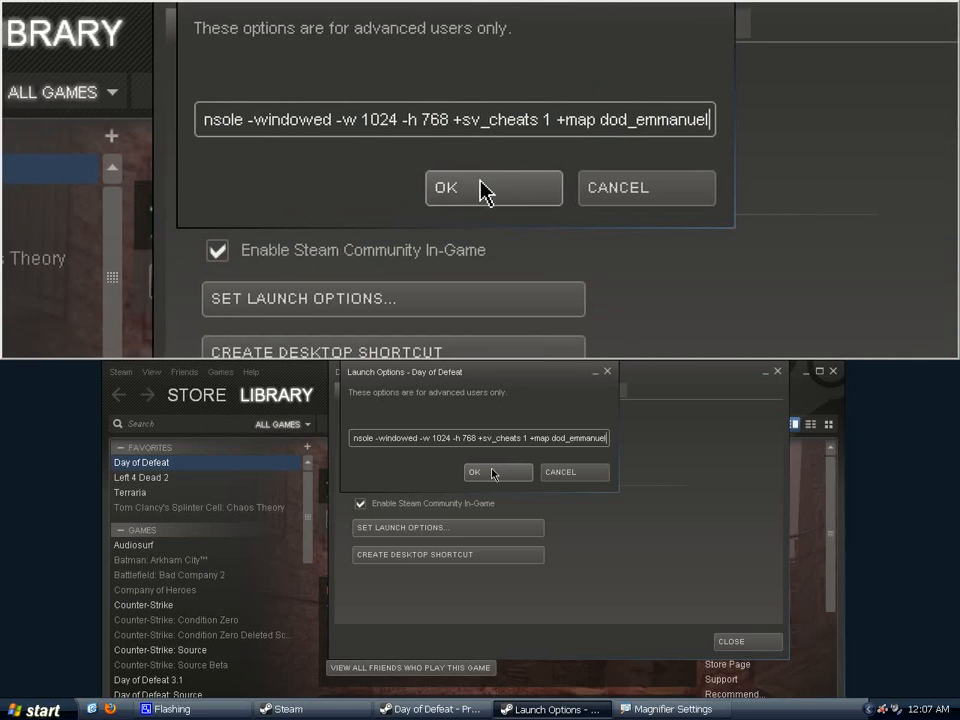
{"action": "left_click", "coordinate": [496, 473]}
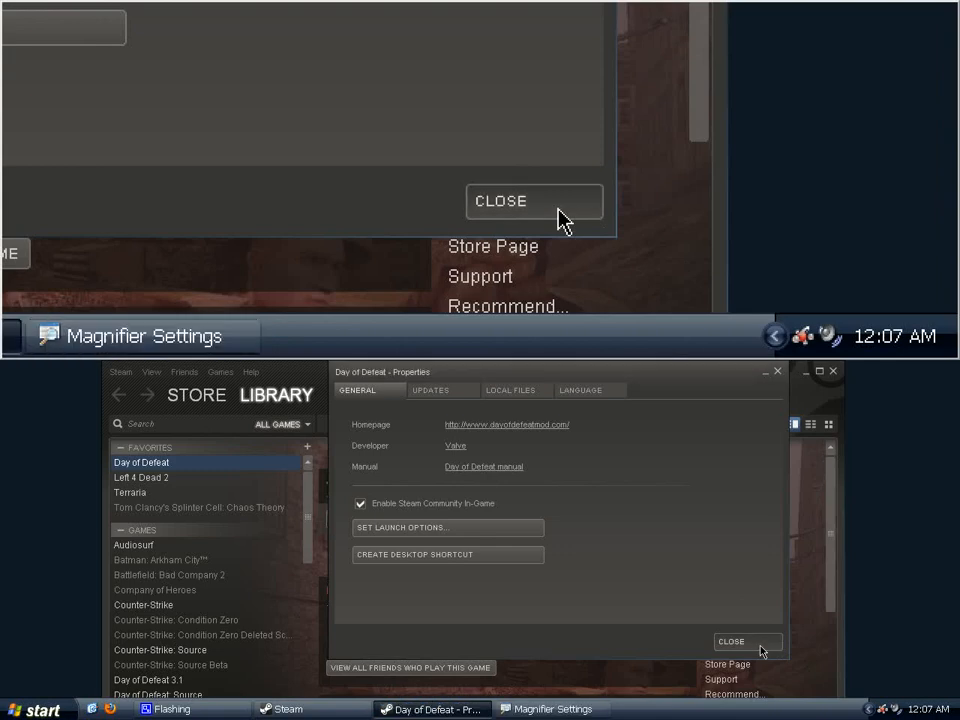
{"action": "left_click", "coordinate": [760, 643]}
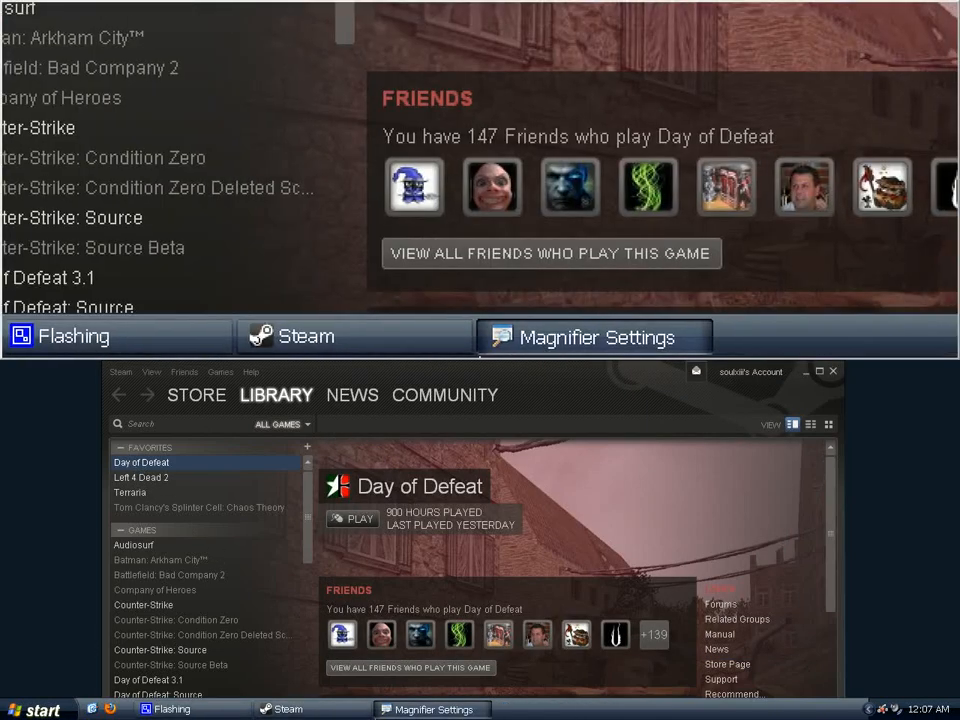
Turn off Show Magnifier in the Magnifier settings and minimize that window
{"action": "left_click", "coordinate": [431, 709]}
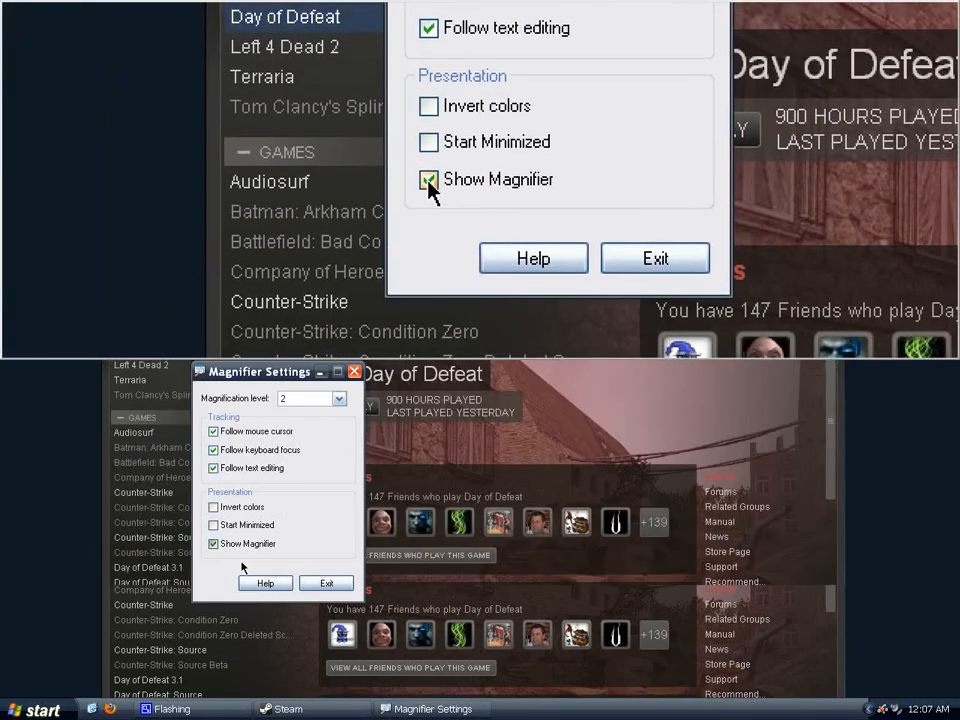
{"action": "left_click", "coordinate": [214, 546]}
{"action": "left_click", "coordinate": [320, 371]}
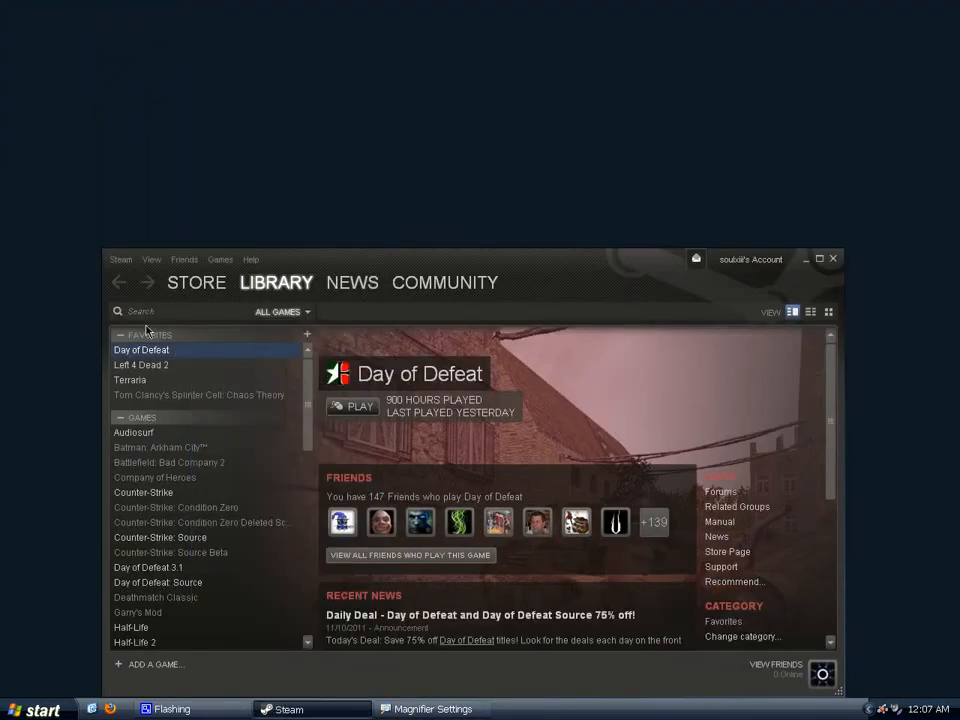
Open the dod game folder in Windows Explorer and enter its overviews subfolder
{"action": "left_click", "coordinate": [45, 708]}
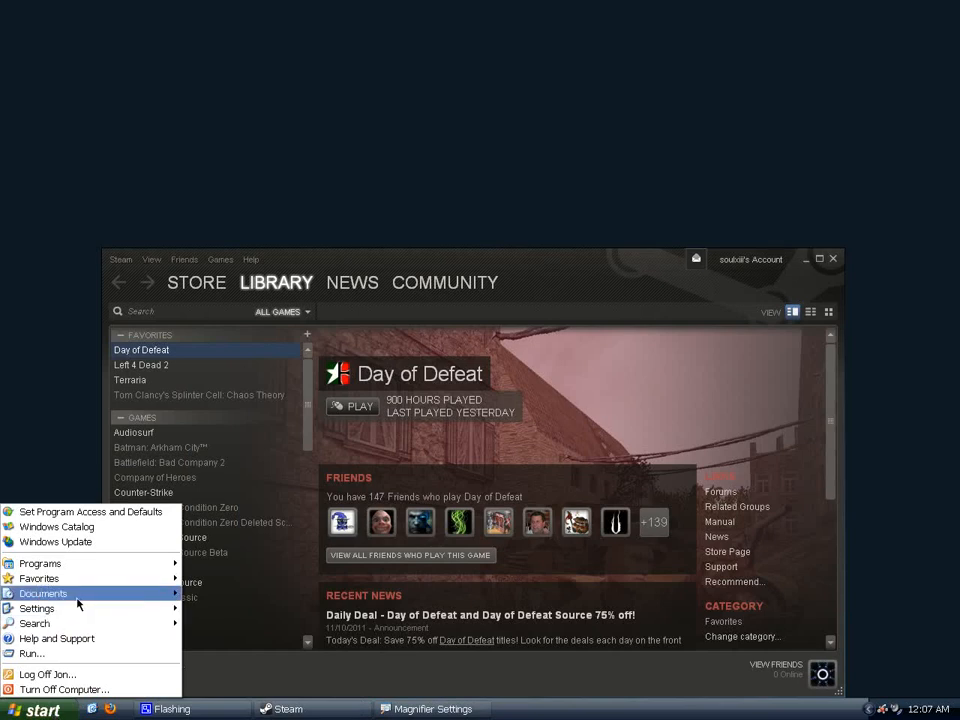
{"action": "mouse_move", "coordinate": [71, 583]}
{"action": "left_click", "coordinate": [243, 479]}
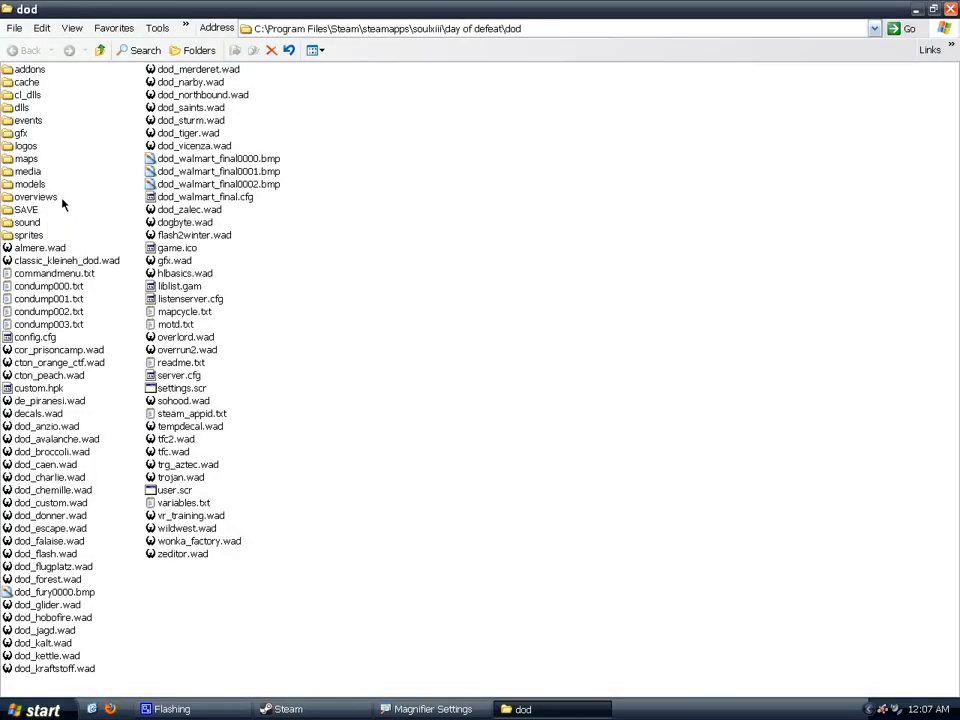
{"action": "double_click", "coordinate": [25, 197]}
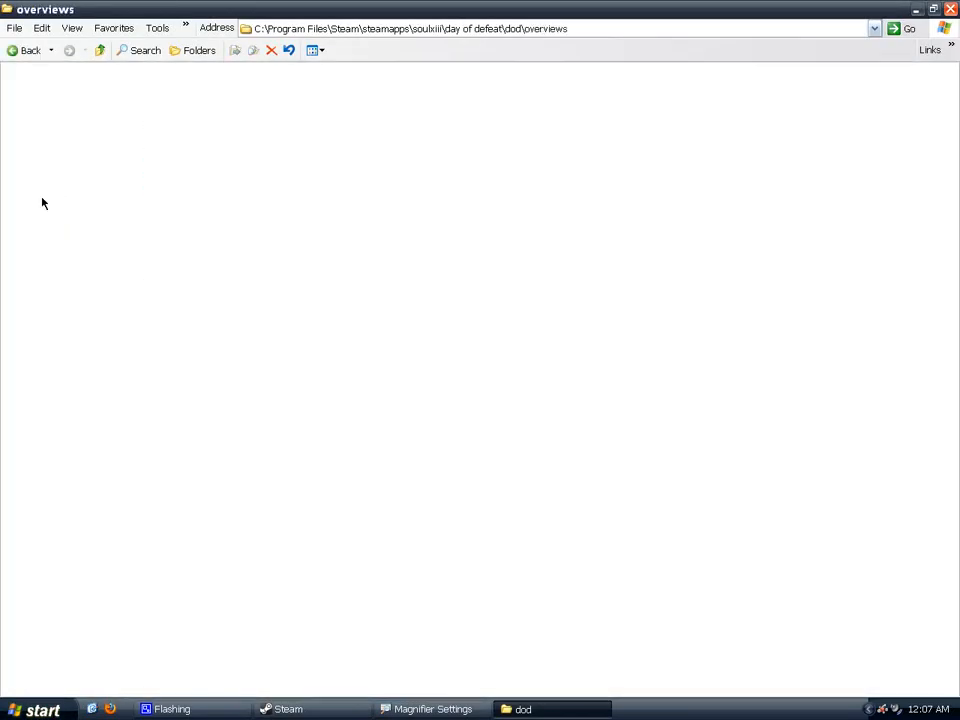
Delete dod_emmanuel.bmp and dod_emmanuel.txt from the overviews folder and close the folder window
{"action": "left_click", "coordinate": [62, 299]}
{"action": "left_click", "coordinate": [64, 303], "text": "ctrl"}
{"action": "left_click", "coordinate": [66, 312], "text": "ctrl"}
{"action": "left_click", "coordinate": [68, 298], "text": "ctrl"}
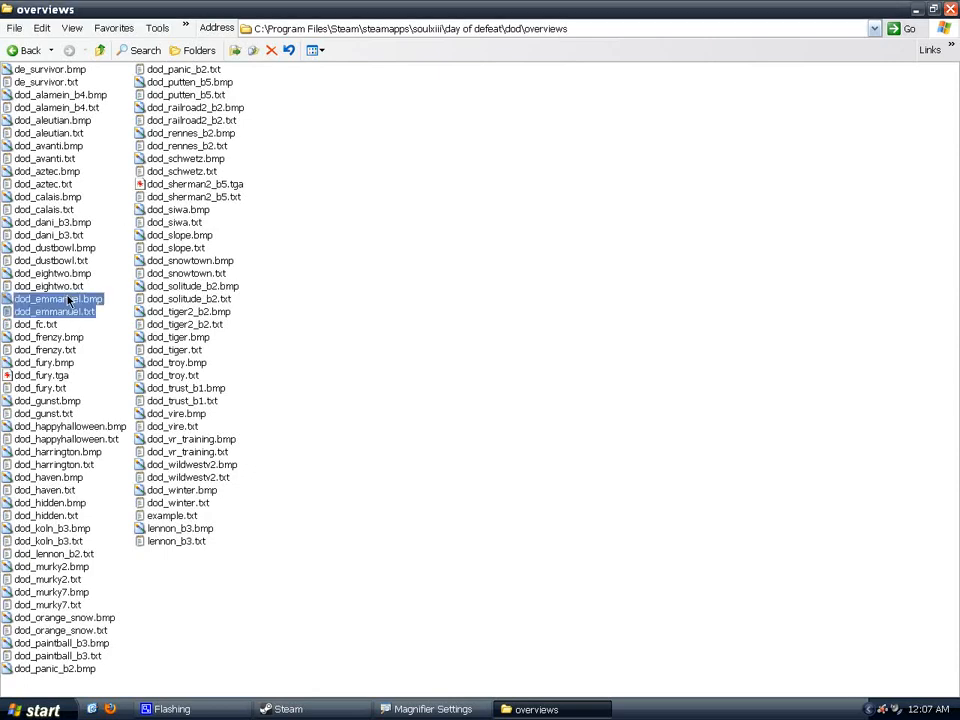
{"action": "key", "text": "Delete"}
{"action": "left_click", "coordinate": [950, 9]}
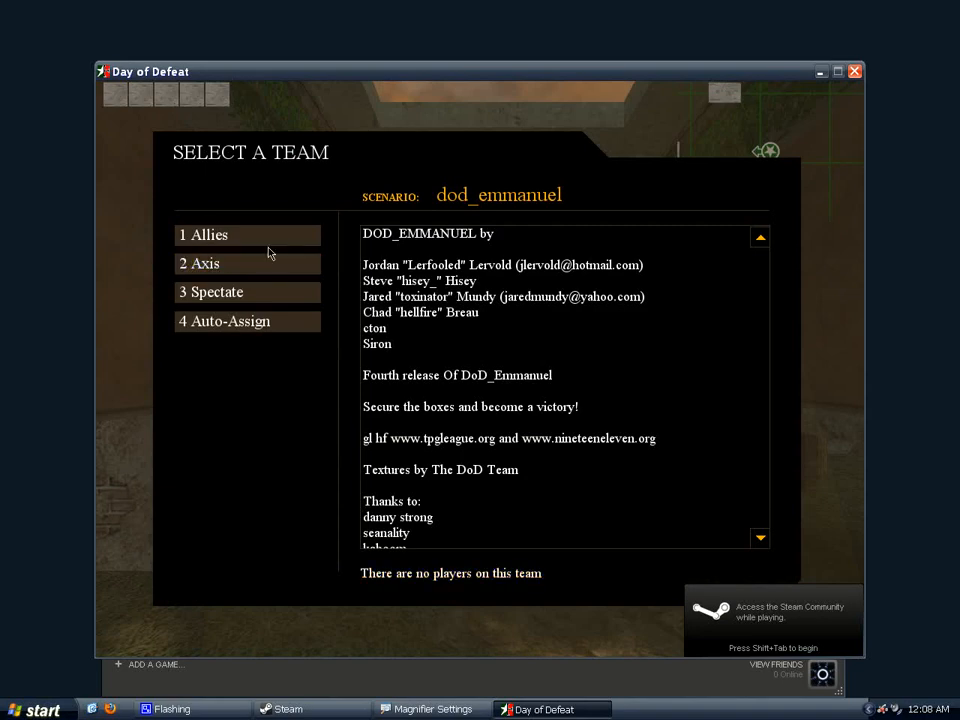
Join the Allies with a soldier class on dod_emmanuel and display the full in-game map
{"action": "left_click", "coordinate": [270, 242]}
{"action": "left_click", "coordinate": [243, 246]}
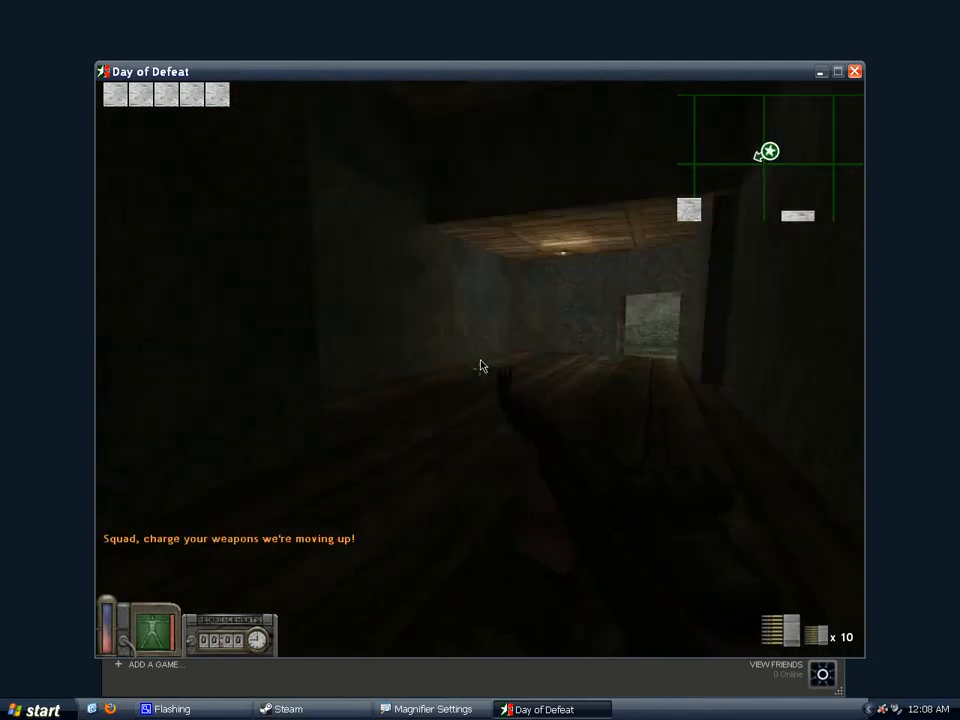
{"action": "key", "text": "m"}
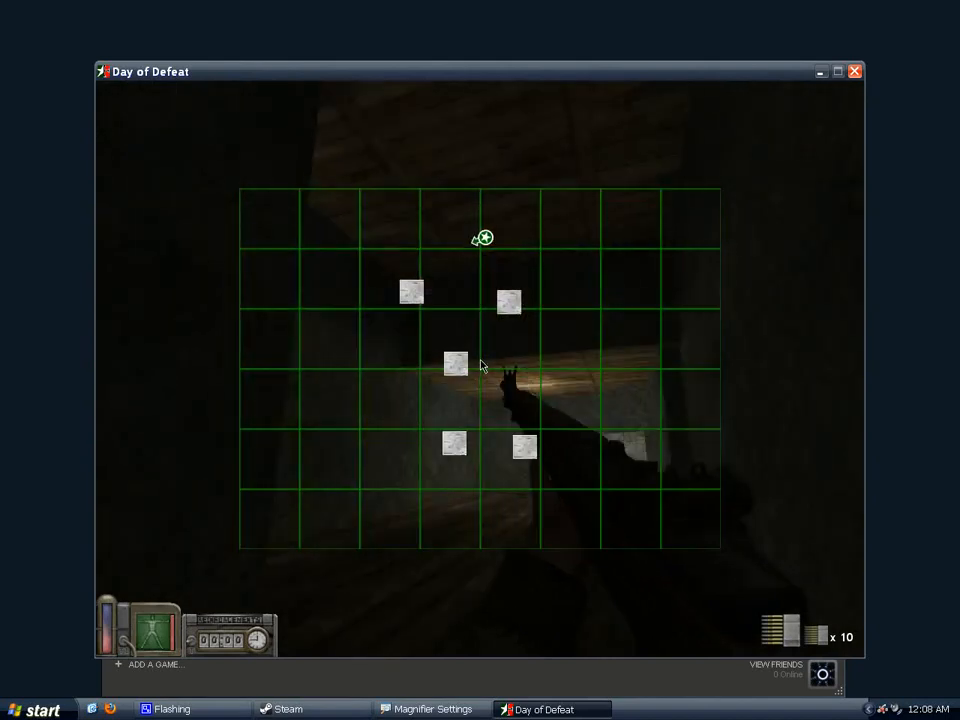
Close the full map and display it again with the console command +map
{"action": "key", "text": "m"}
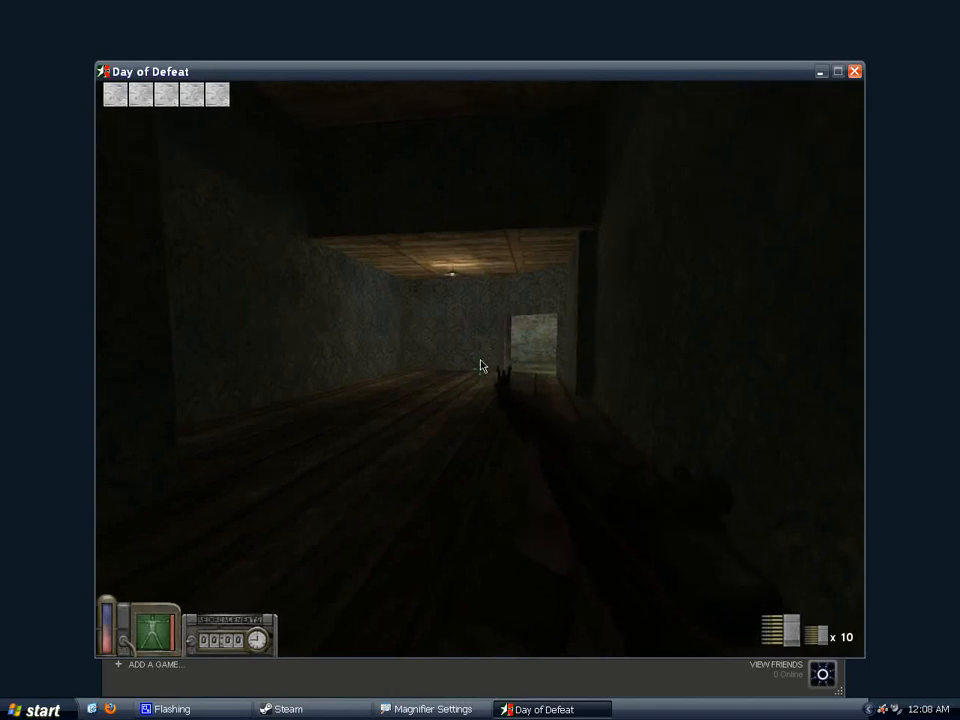
{"action": "key", "text": "grave"}
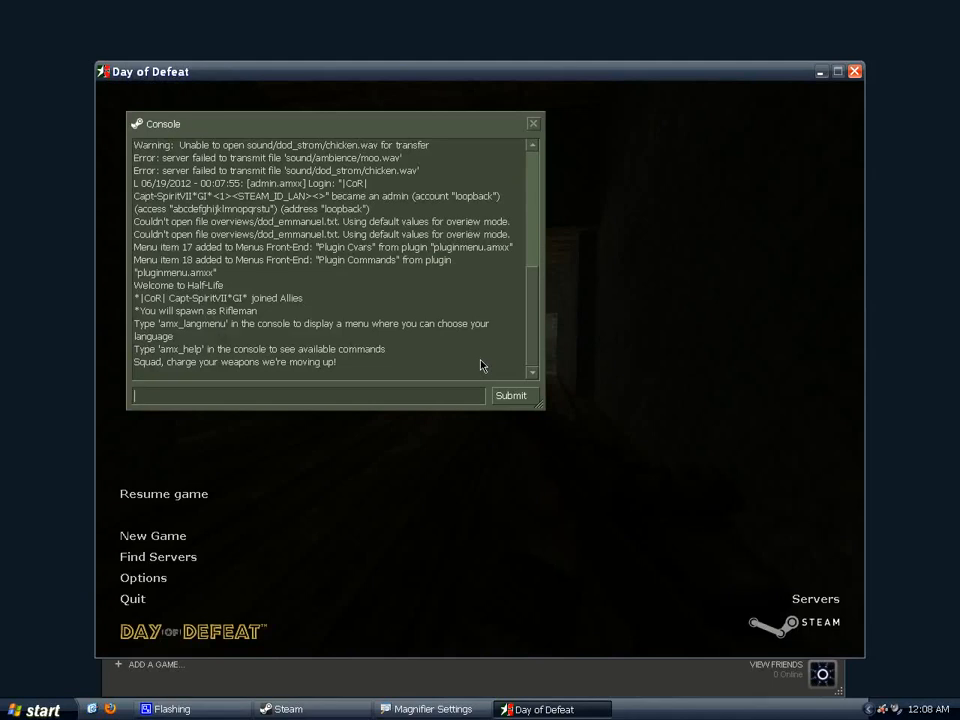
{"action": "type", "text": "+map"}
{"action": "key", "text": "Return"}
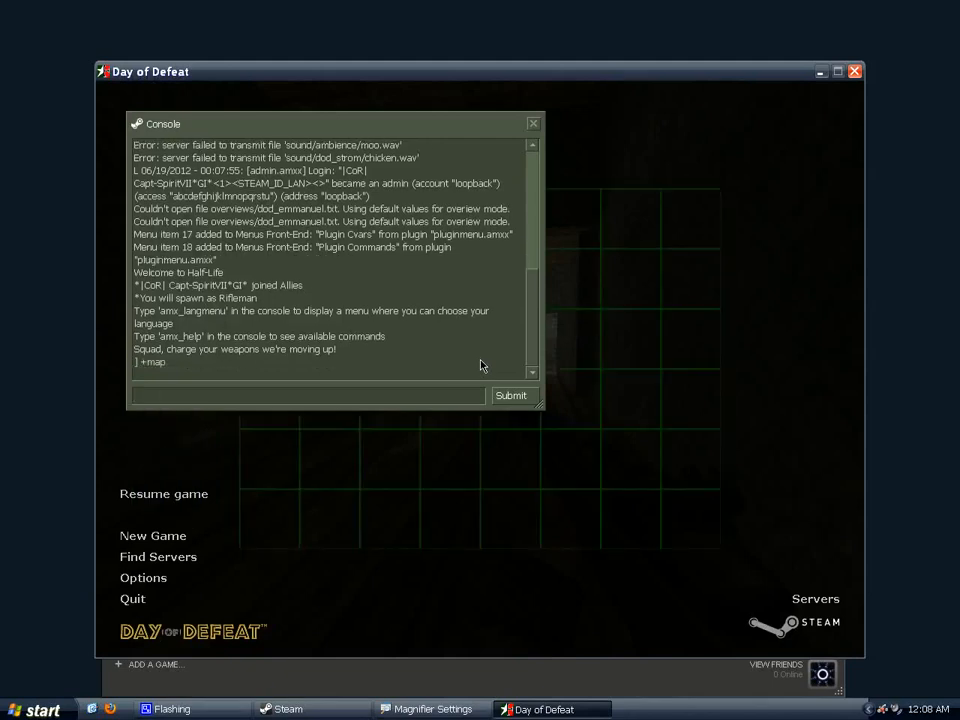
{"action": "key", "text": "grave"}
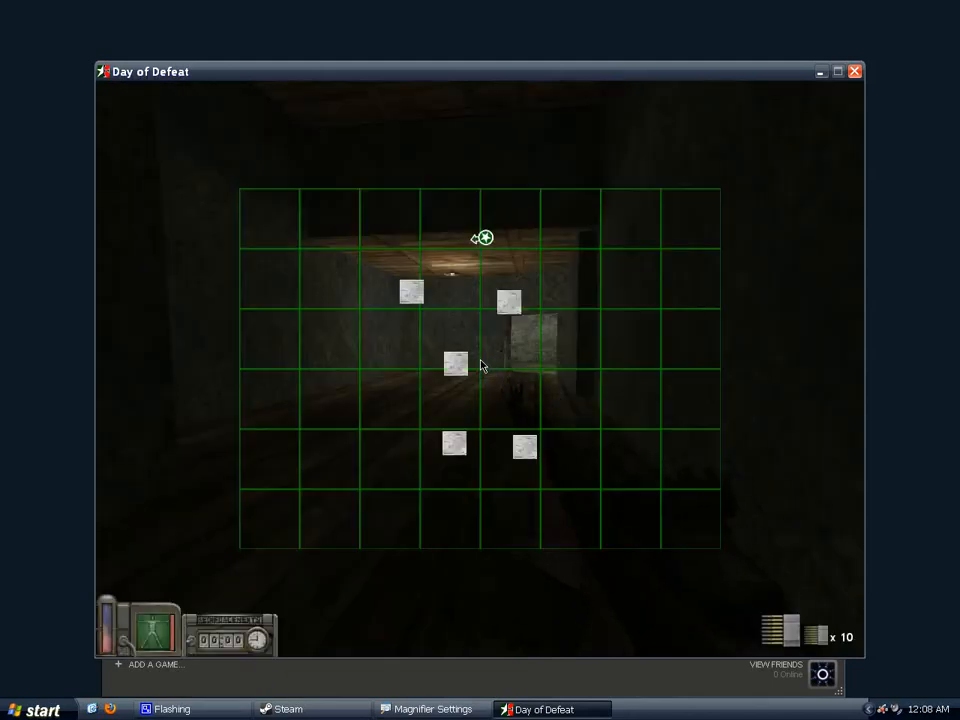
Run +map in the console again until the map is hidden, and return to the game view
{"action": "key", "text": "grave"}
{"action": "key", "text": "grave"}
{"action": "key", "text": "grave"}
{"action": "type", "text": "+map"}
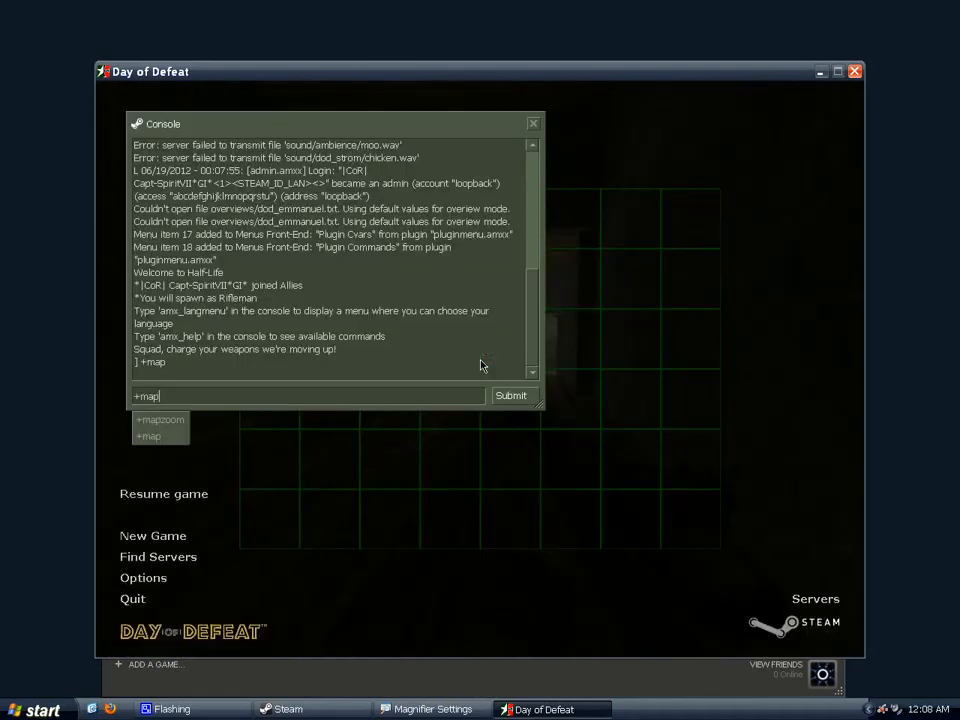
{"action": "key", "text": "Return"}
{"action": "key", "text": "Up"}
{"action": "key", "text": "Return"}
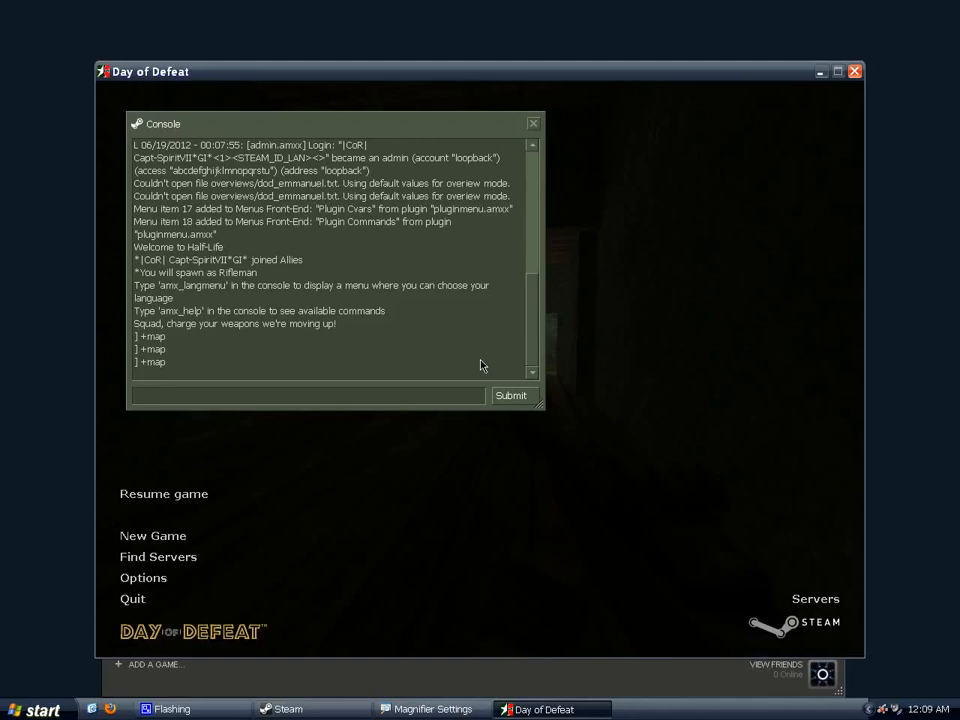
{"action": "key", "text": "Escape"}
{"action": "key", "text": "Escape"}
{"action": "key", "text": "Escape"}
{"action": "key", "text": "Escape"}
{"action": "key", "text": "Escape"}
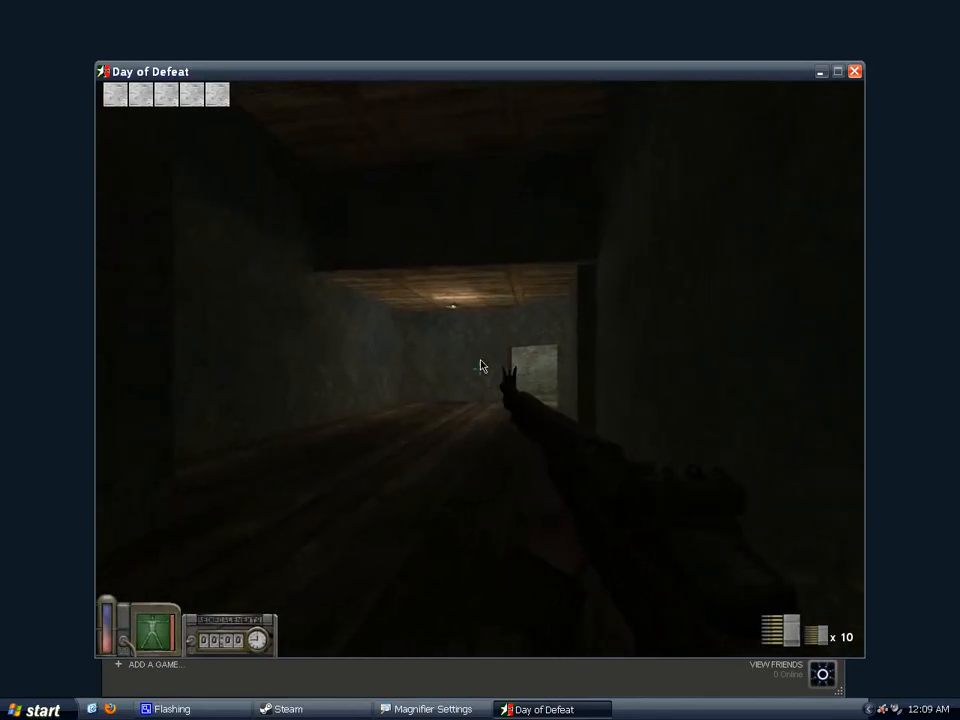
Hide the HUD with the console command hud_draw 0 and return to the game view
{"action": "key", "text": "Escape"}
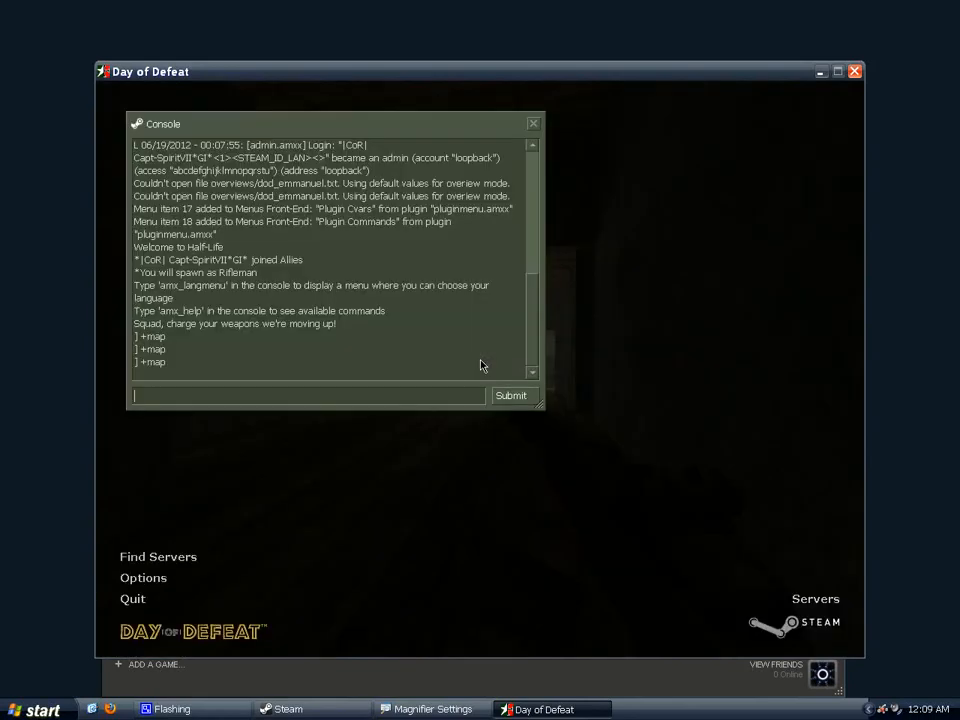
{"action": "type", "text": "hud_draw 0"}
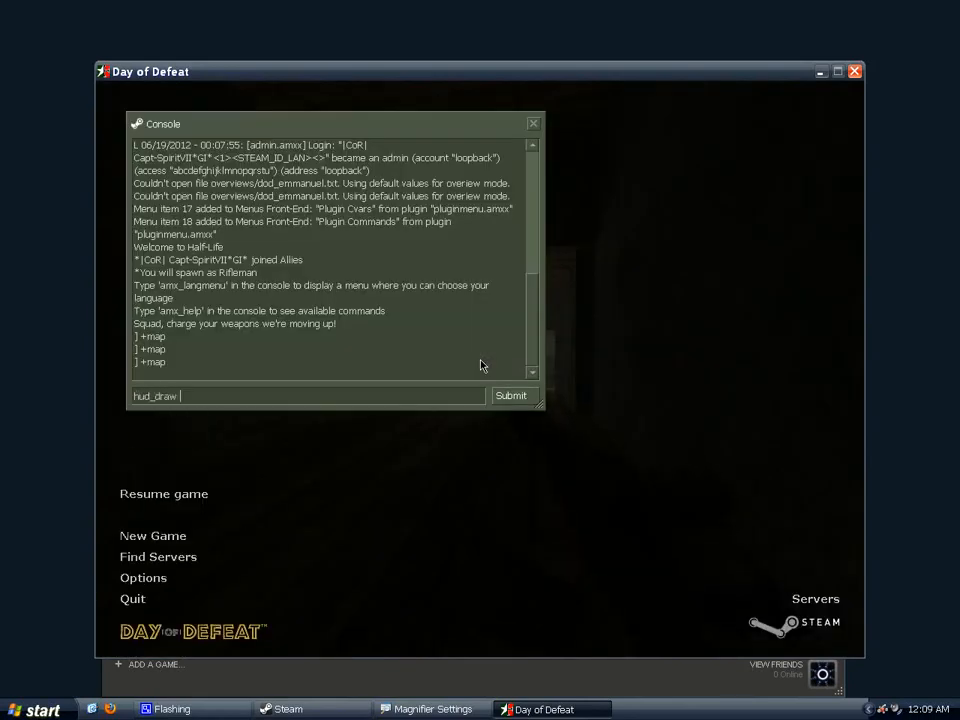
{"action": "key", "text": "Return"}
{"action": "key", "text": "Escape"}
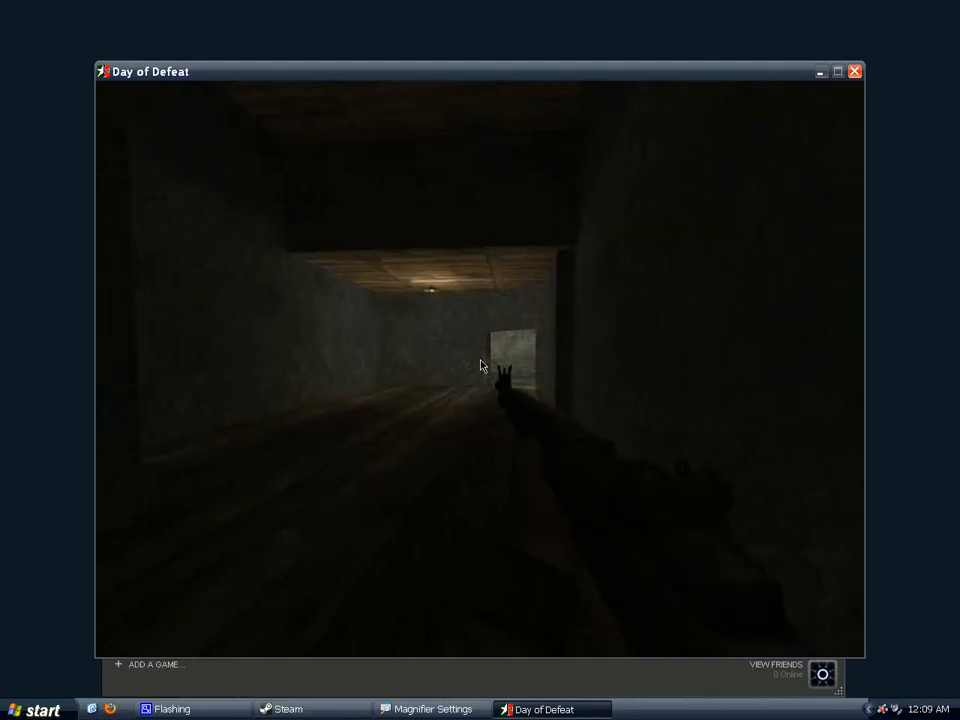
Hide the weapon model with the console command r_drawviewmodel 0 and return to the game view
{"action": "key", "text": "Escape"}
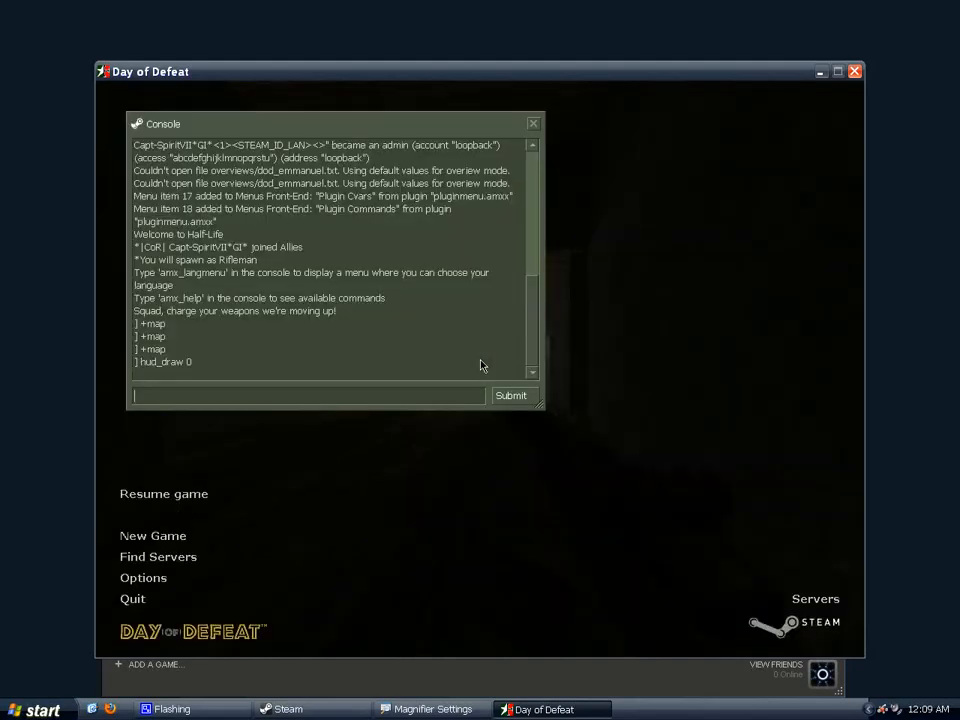
{"action": "type", "text": "r_"}
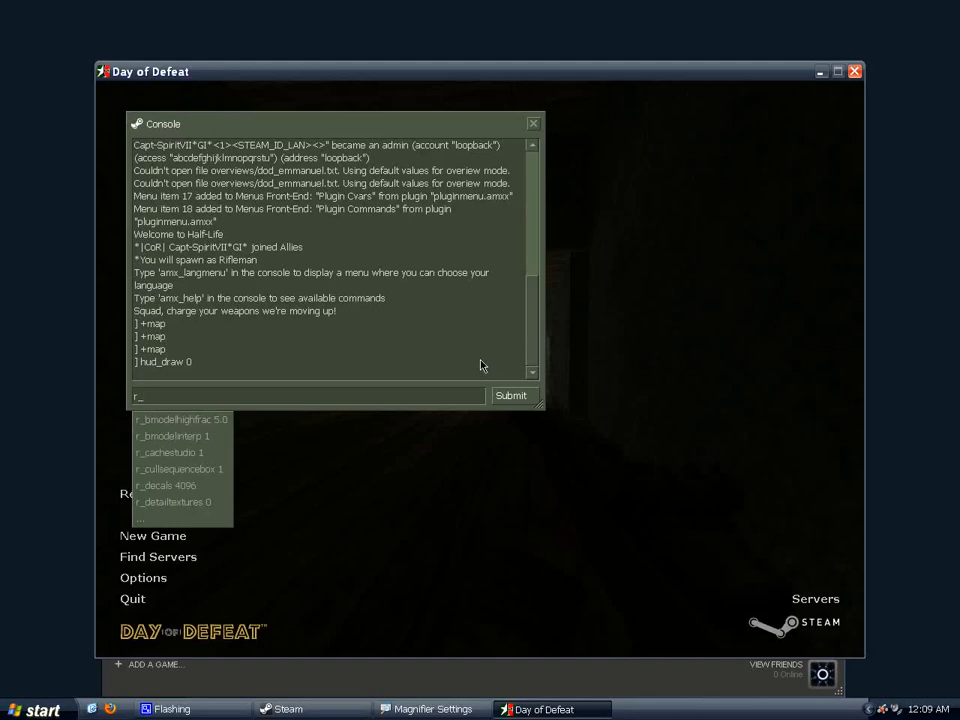
{"action": "type", "text": "raw"}
{"action": "key", "text": "BackSpace"}
{"action": "key", "text": "BackSpace"}
{"action": "key", "text": "BackSpace"}
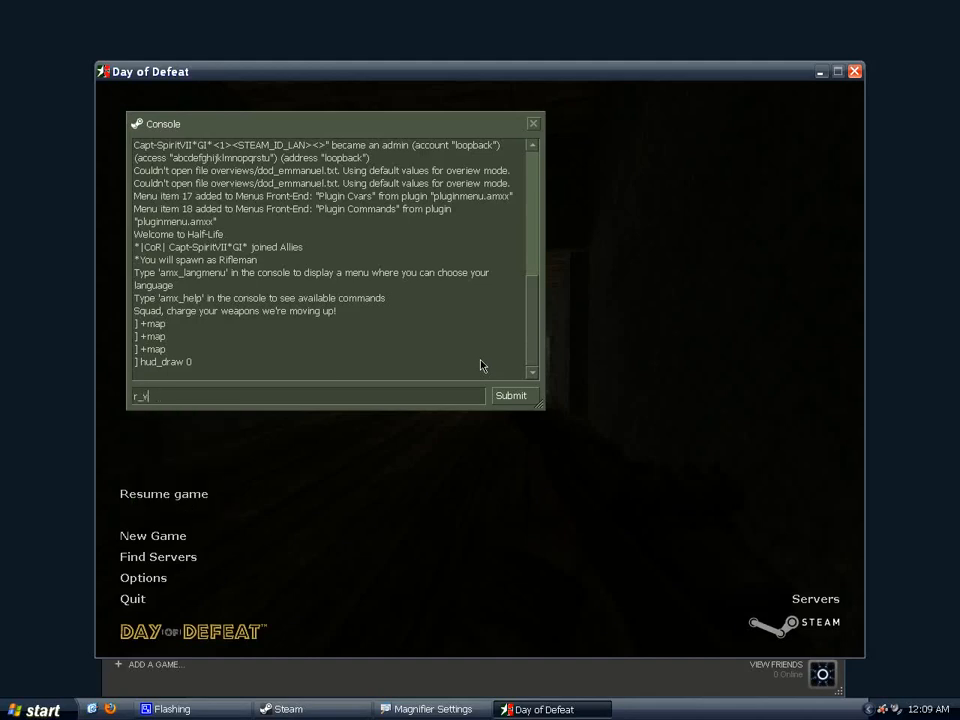
{"action": "type", "text": "draw"}
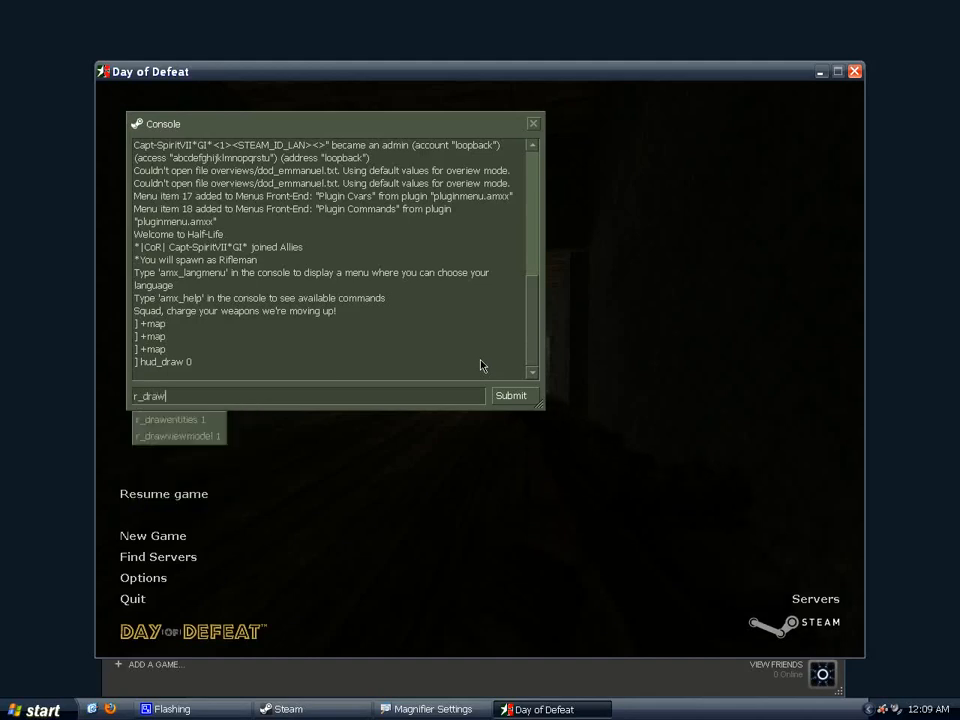
{"action": "type", "text": "viewmodel 0"}
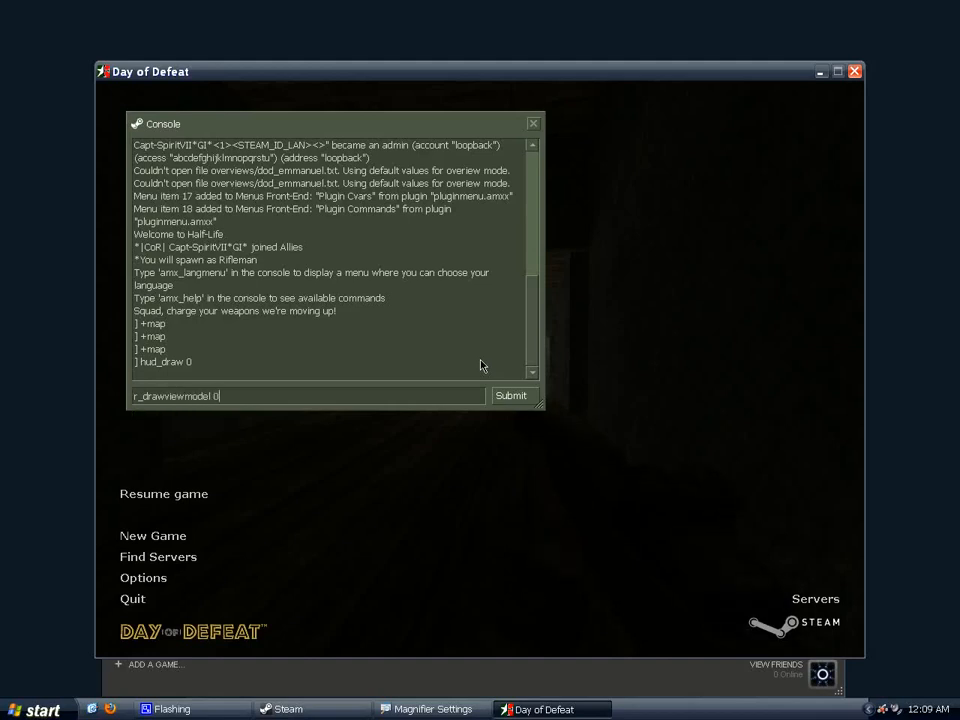
{"action": "key", "text": "Return"}
{"action": "key", "text": "Escape"}
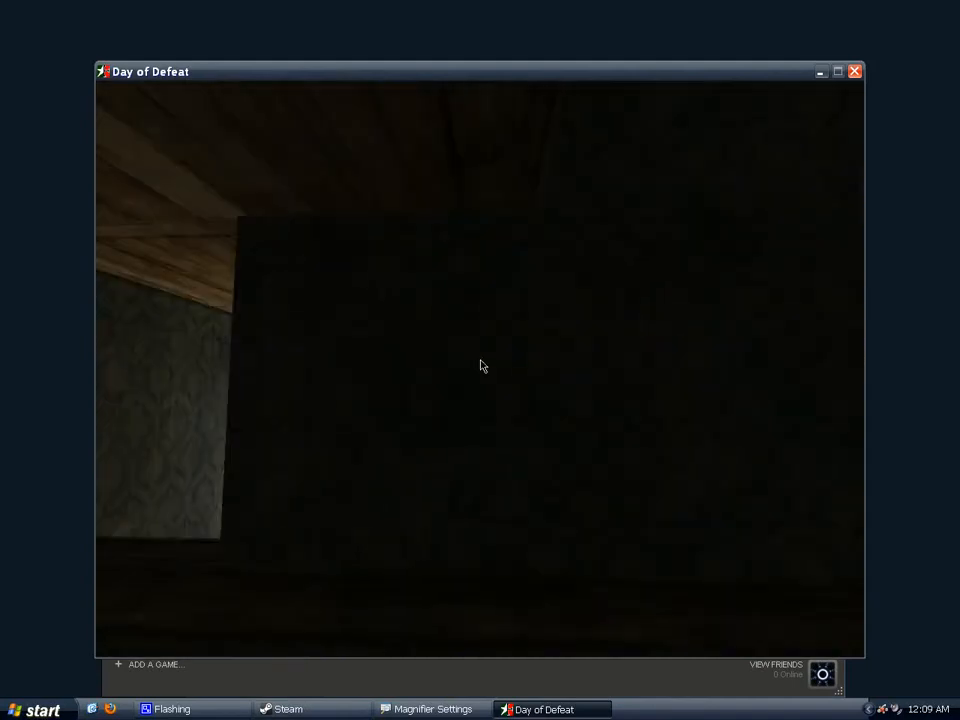
Display the top-down map overview with the console command dev_overview 2 and enlarge the overview slightly
{"action": "key", "text": "Escape"}
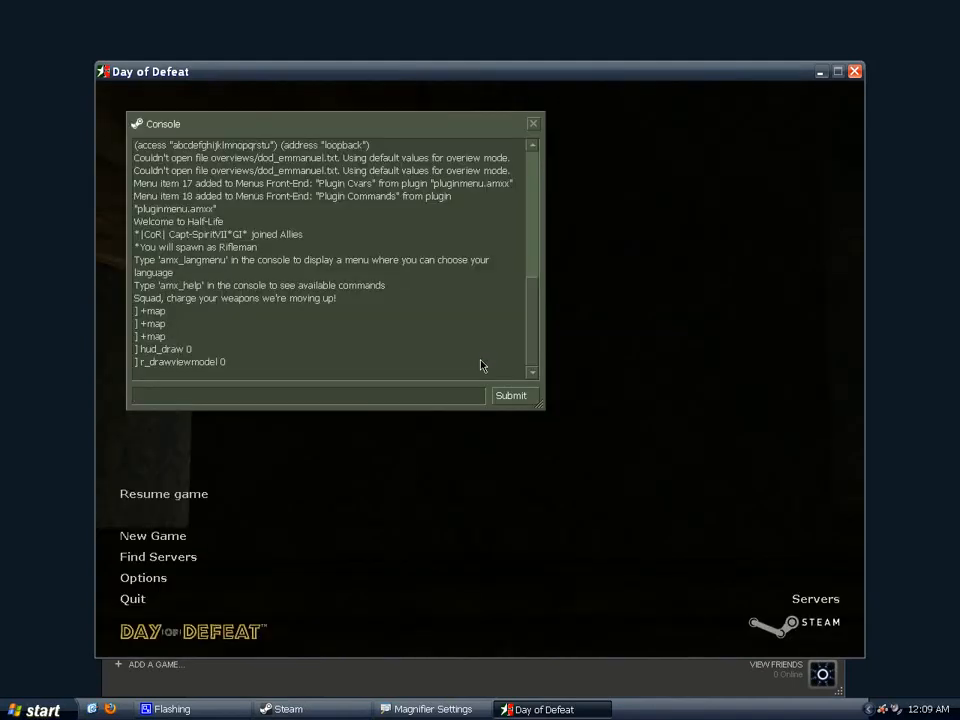
{"action": "type", "text": "dev_"}
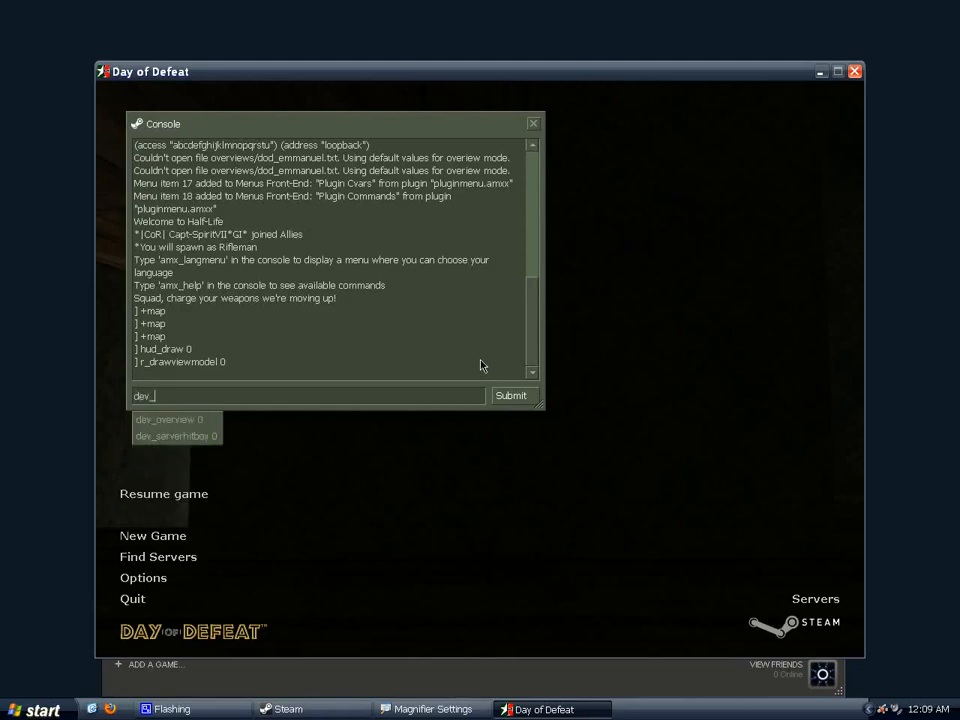
{"action": "type", "text": "overview 2"}
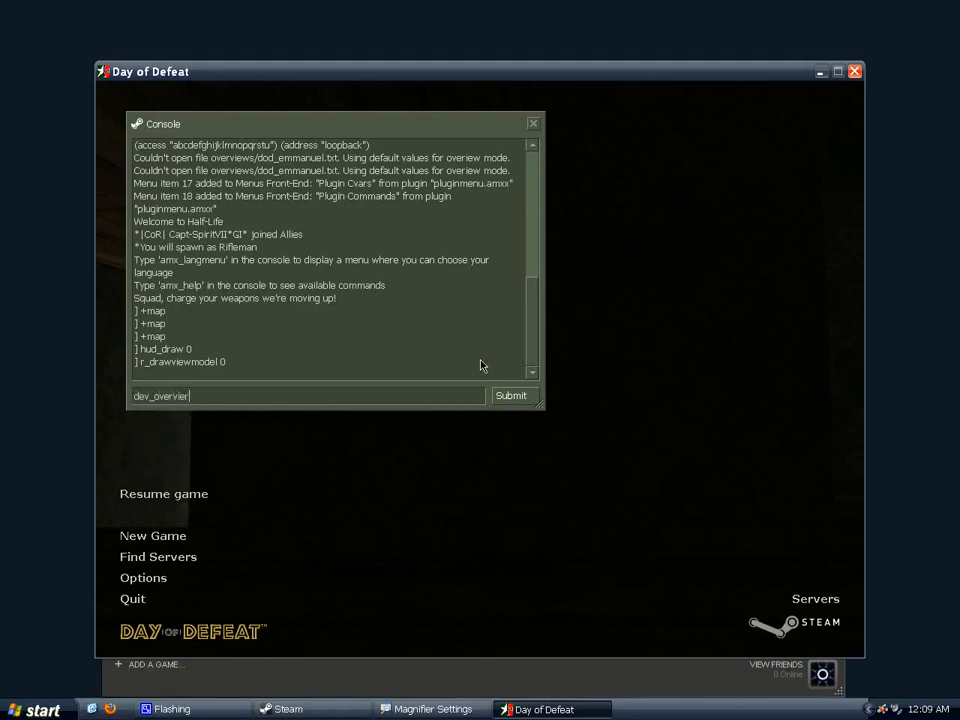
{"action": "key", "text": "Return"}
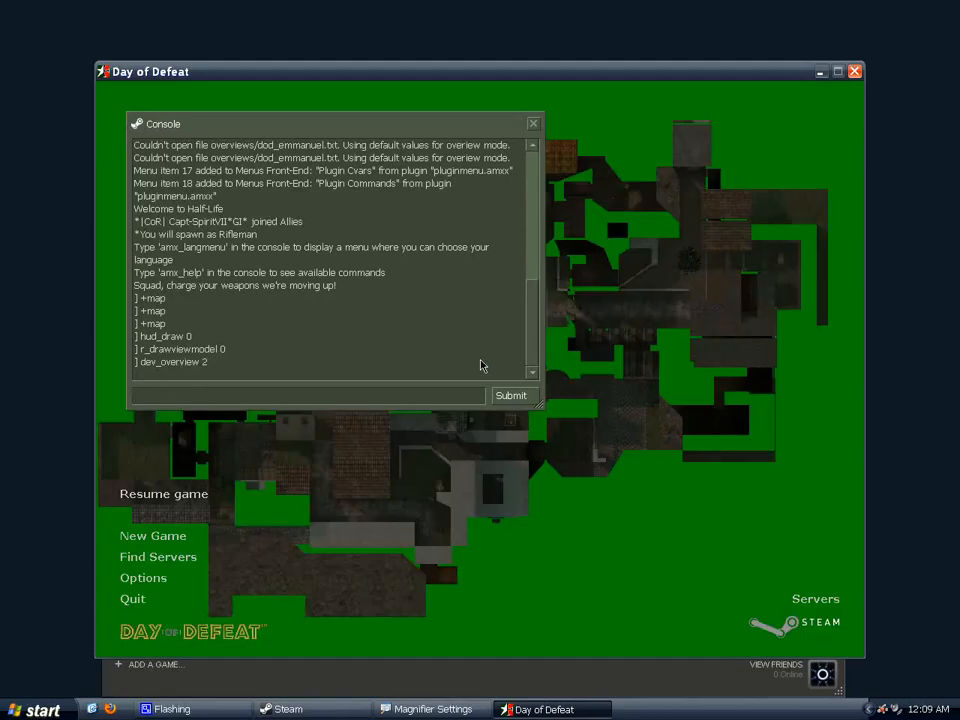
{"action": "key", "text": "Escape"}
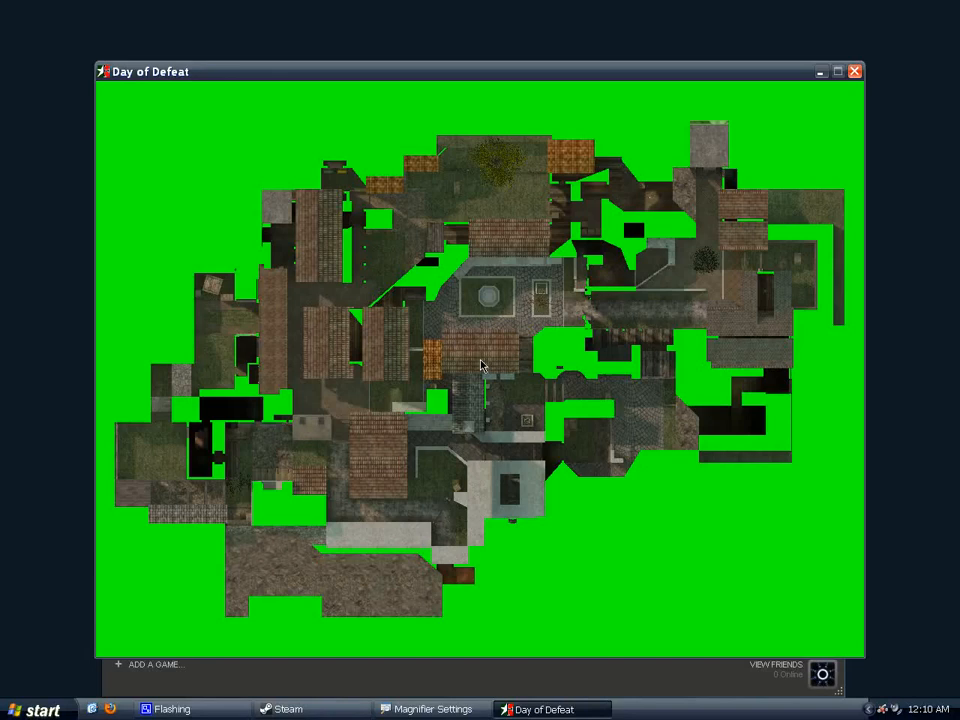
{"action": "left_click", "coordinate": [481, 365]}
{"action": "right_click", "coordinate": [481, 365]}
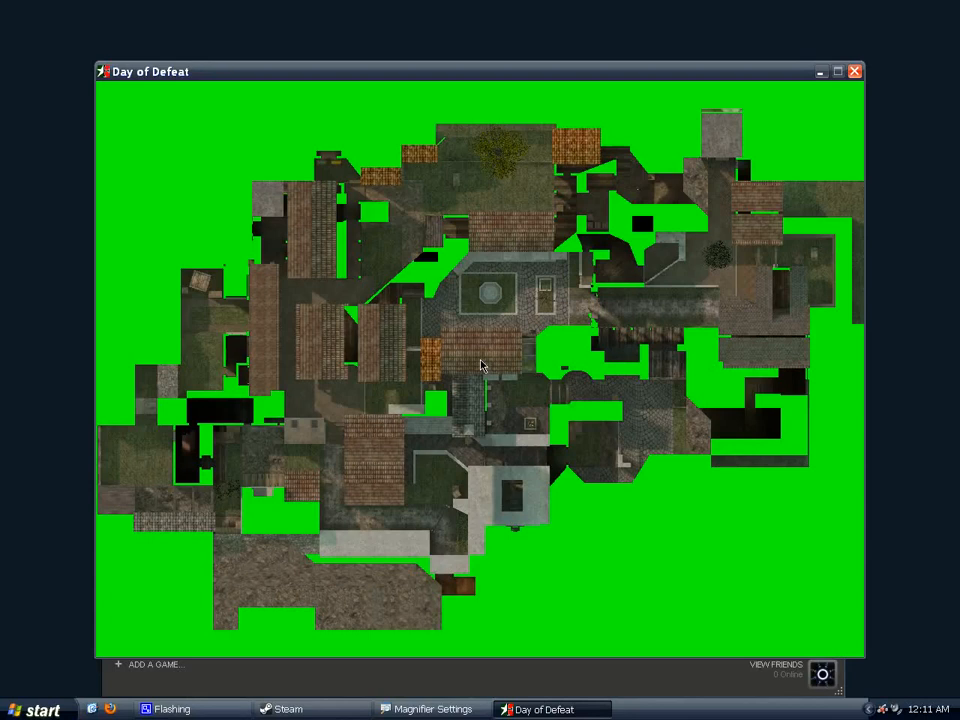
Review the movement key bindings in the keyboard options, including Swim up and Swim down, and resume the game
{"action": "key", "text": "Escape"}
{"action": "left_click", "coordinate": [150, 580]}
{"action": "left_click", "coordinate": [374, 251]}
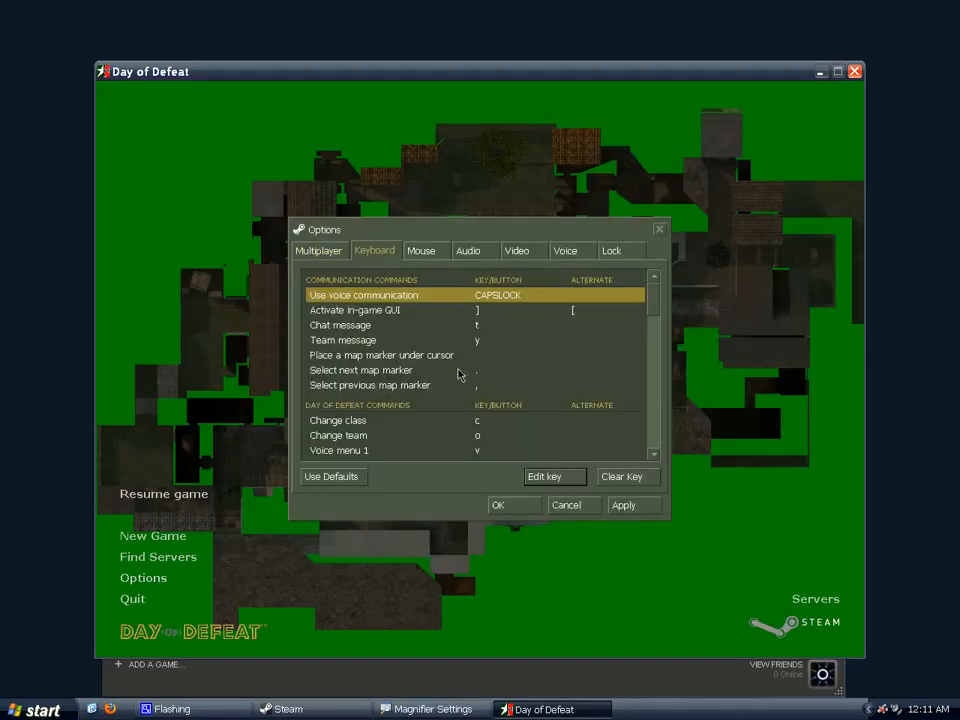
{"action": "scroll", "coordinate": [470, 410], "scroll_direction": "down", "scroll_amount": 2}
{"action": "scroll", "coordinate": [472, 395], "scroll_direction": "down", "scroll_amount": 3}
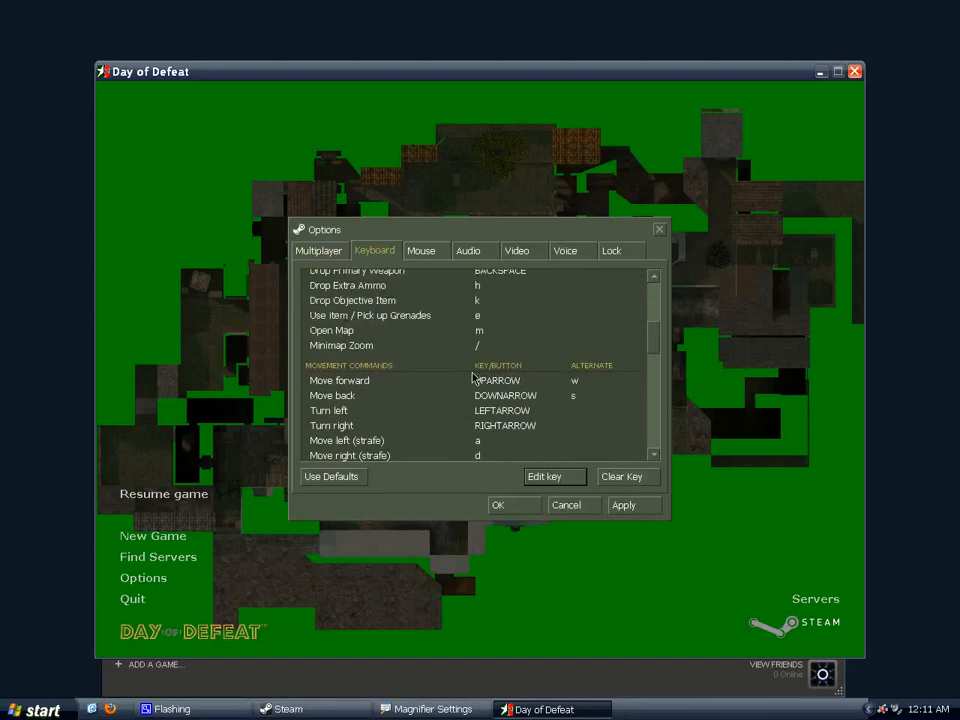
{"action": "scroll", "coordinate": [460, 377], "scroll_direction": "up", "scroll_amount": 2}
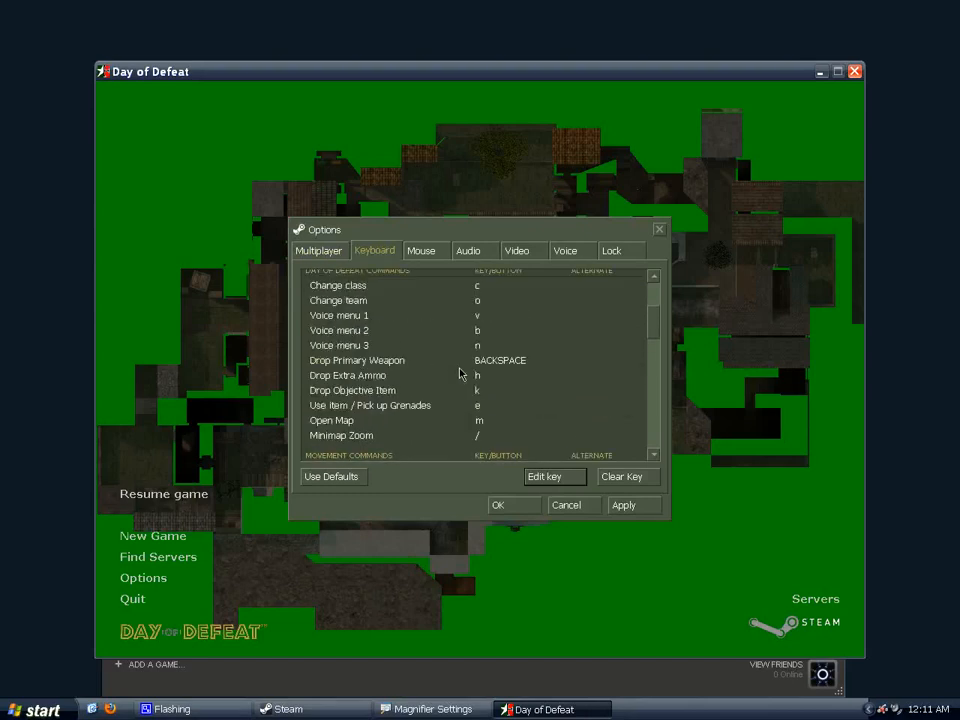
{"action": "scroll", "coordinate": [460, 373], "scroll_direction": "down", "scroll_amount": 4}
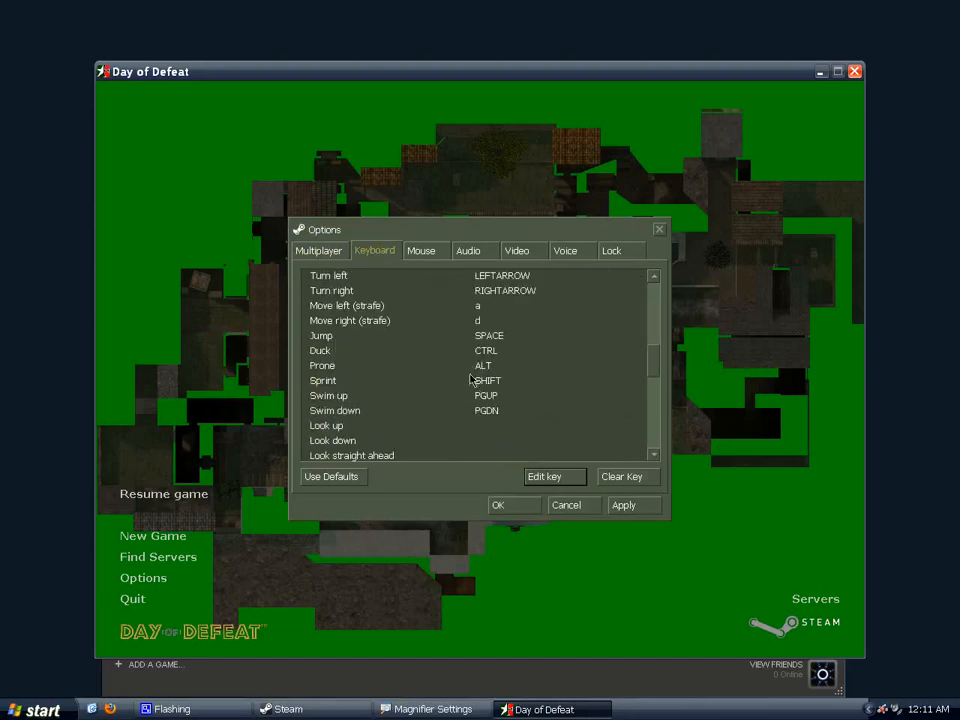
{"action": "left_click", "coordinate": [500, 397]}
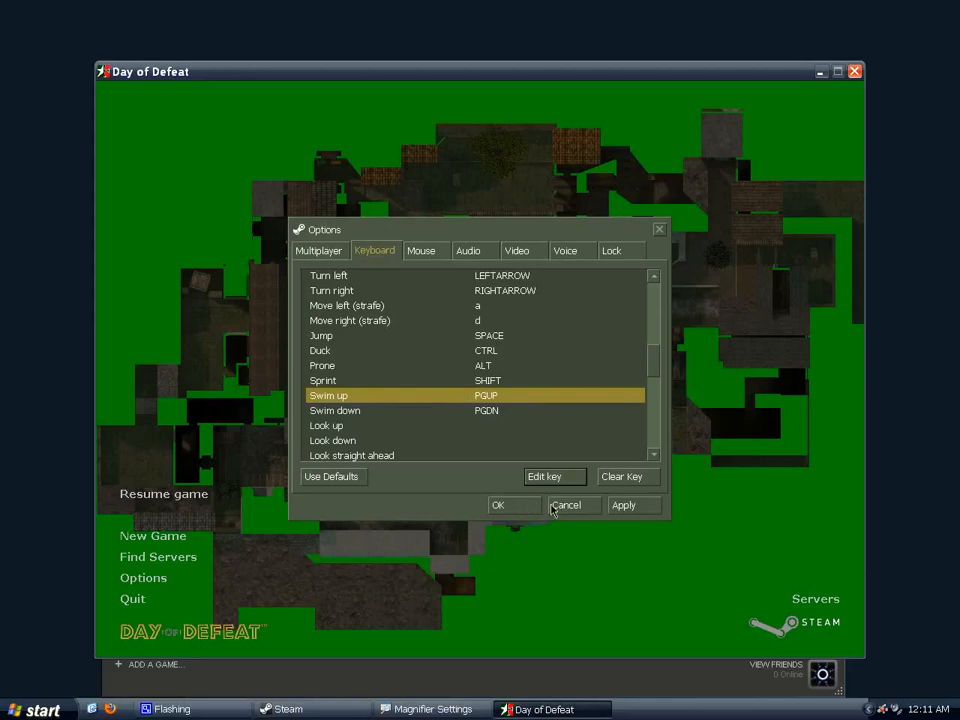
{"action": "left_click", "coordinate": [498, 505]}
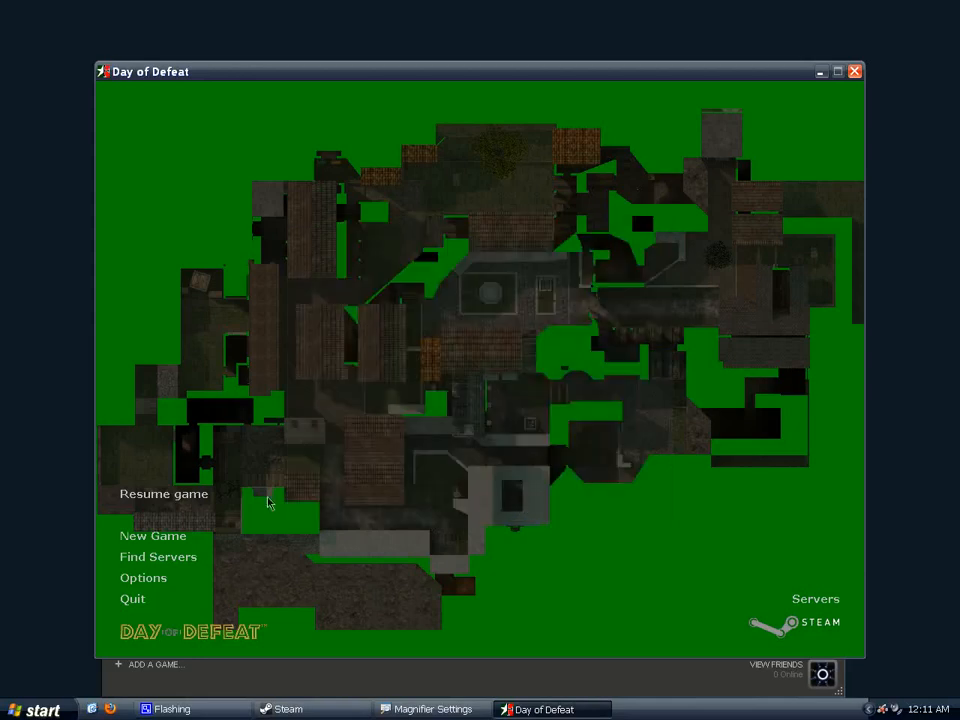
{"action": "left_click", "coordinate": [190, 494]}
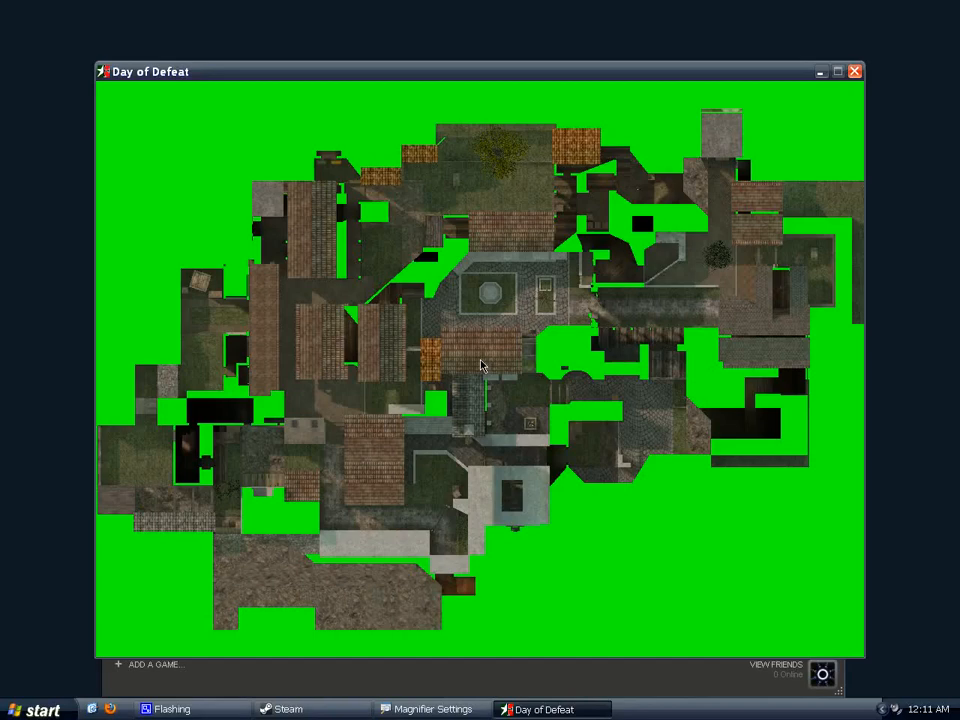
Output the overview's zoom, origin and height values with the console command dev_overview 1
{"action": "key", "text": "grave"}
{"action": "key", "text": "grave"}
{"action": "key", "text": "grave"}
{"action": "key", "text": "grave"}
{"action": "key", "text": "grave"}
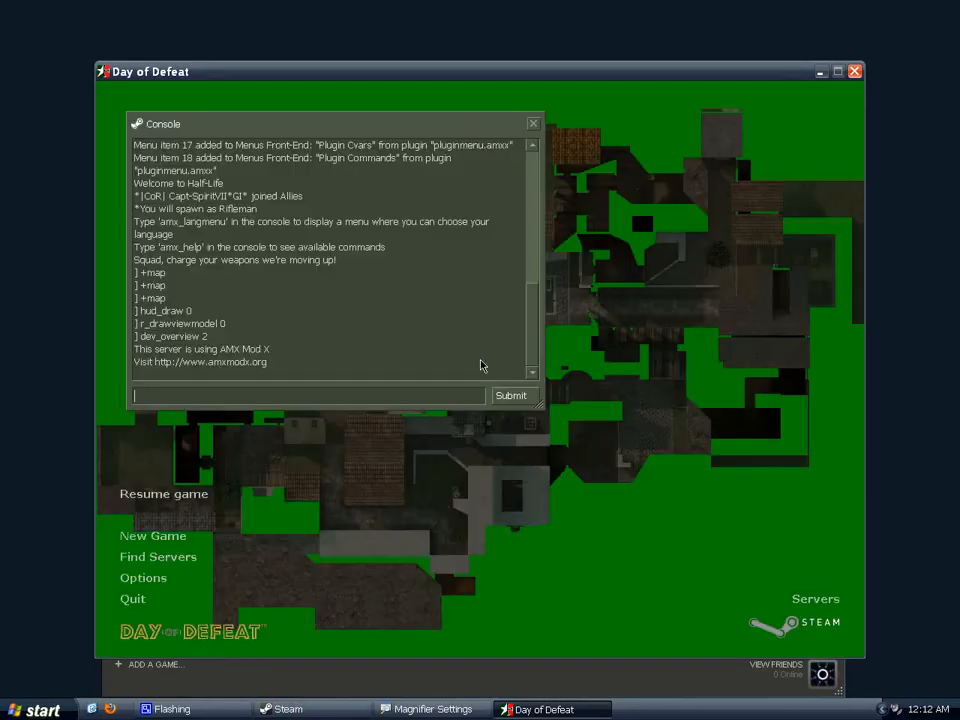
{"action": "type", "text": "dev_"}
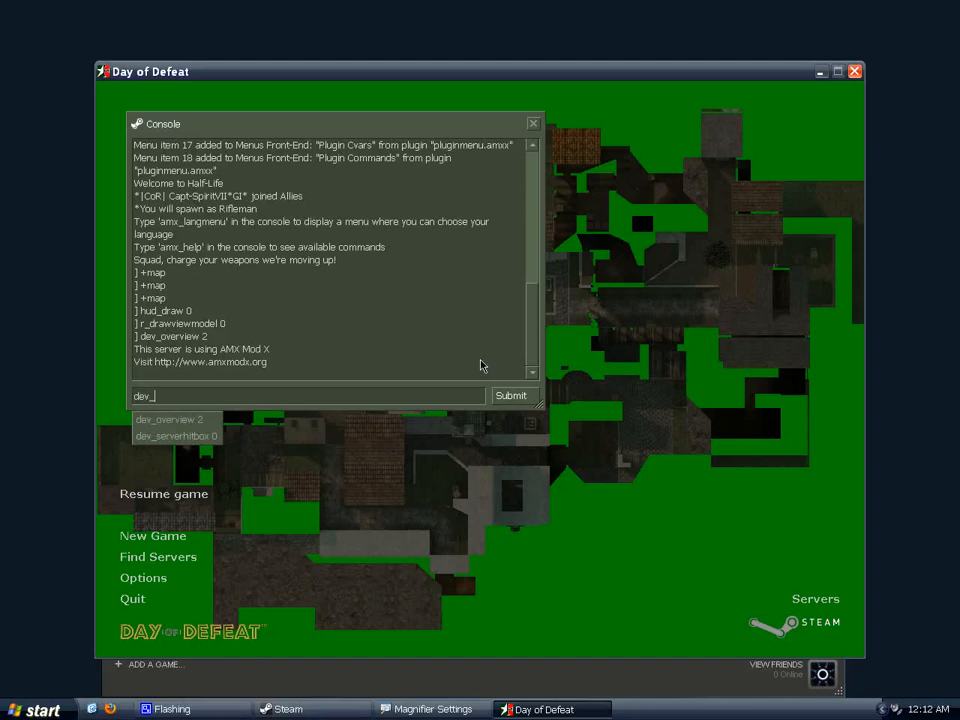
{"action": "type", "text": "overview 1"}
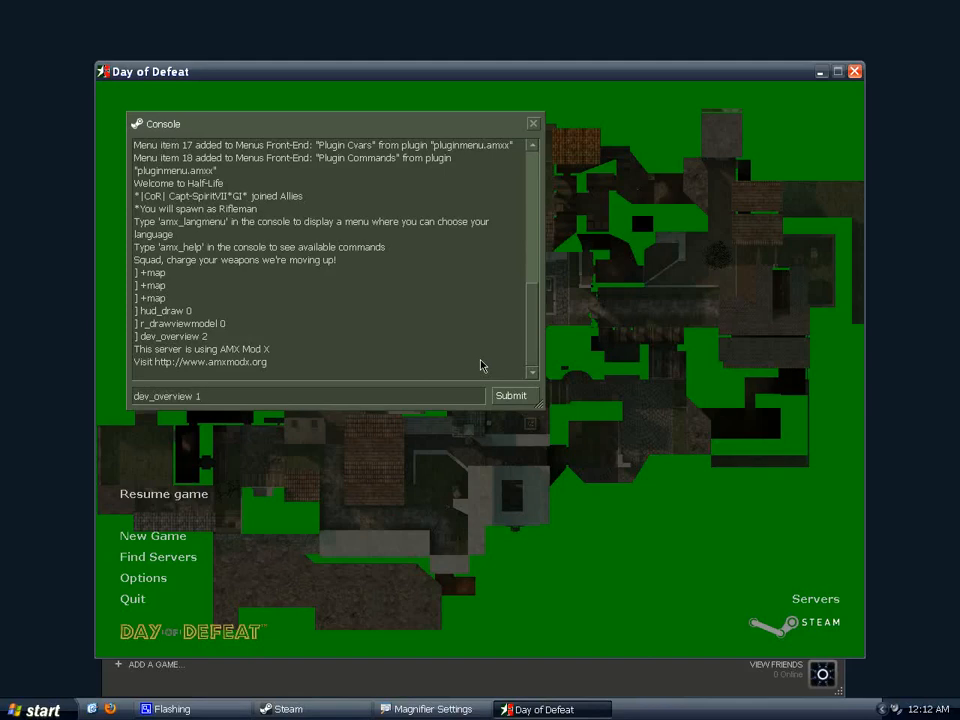
{"action": "key", "text": "Return"}
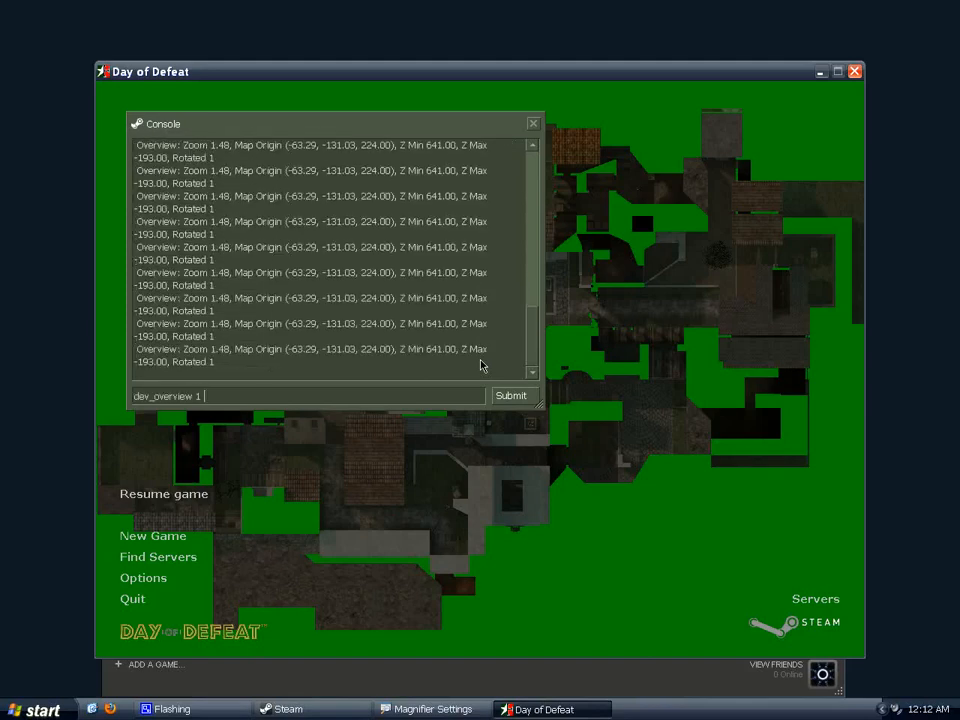
Turn off the overview display with the console command dev_overview 0
{"action": "key", "text": "BackSpace"}
{"action": "type", "text": "0"}
{"action": "key", "text": "Return"}
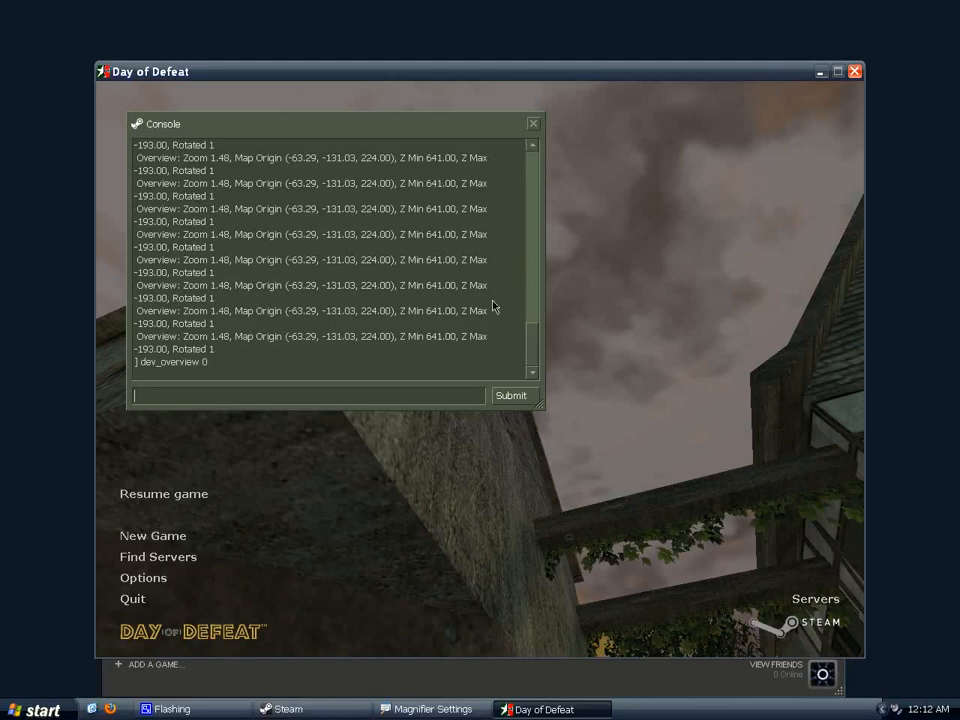
Widen the console window and copy the last Overview line above the dev_overview 0 command
{"action": "left_click_drag", "start_coordinate": [549, 314], "coordinate": [707, 311]}
{"action": "left_click_drag", "start_coordinate": [580, 349], "coordinate": [135, 352]}
{"action": "right_click", "coordinate": [187, 353]}
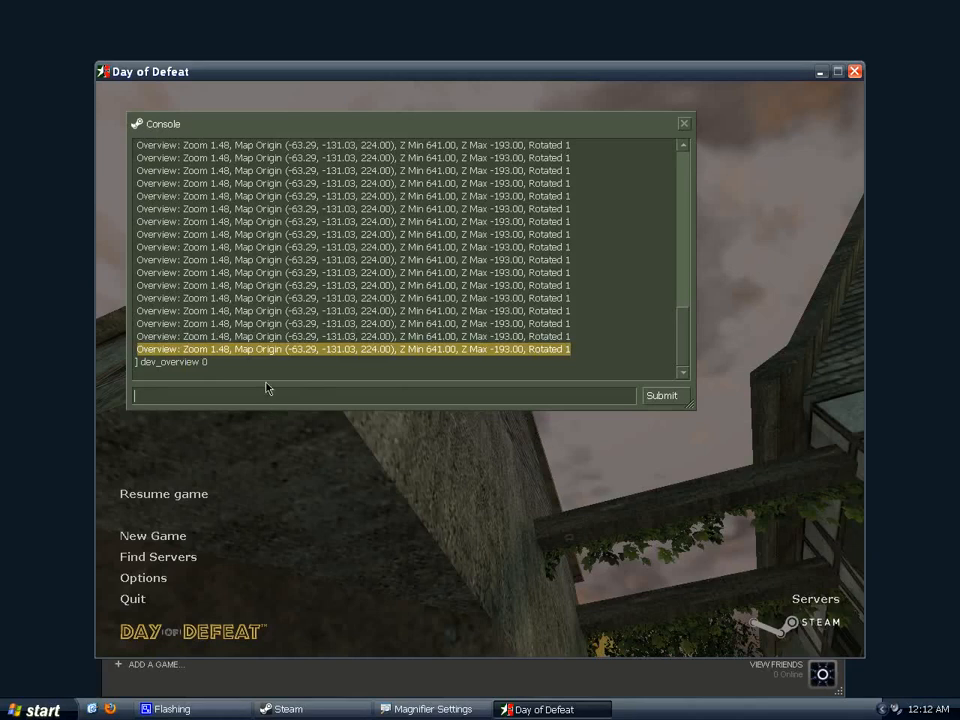
Check the copied Overview line by pasting it into the console input, and clear the input again
{"action": "right_click", "coordinate": [235, 397]}
{"action": "left_click", "coordinate": [255, 437]}
{"action": "left_click_drag", "start_coordinate": [603, 406], "coordinate": [137, 398]}
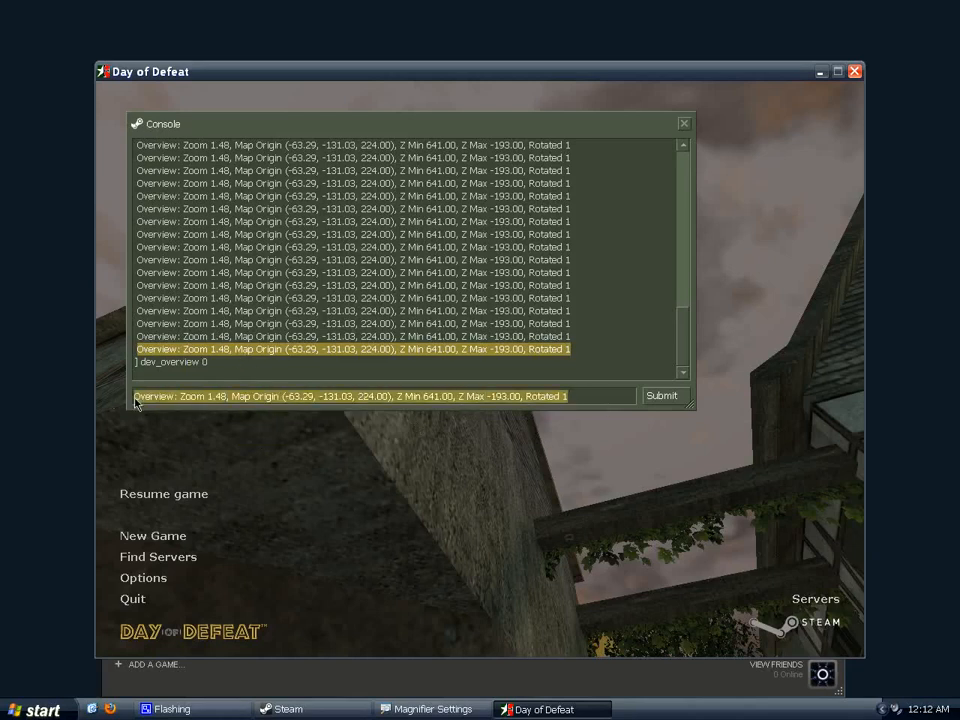
{"action": "key", "text": "BackSpace"}
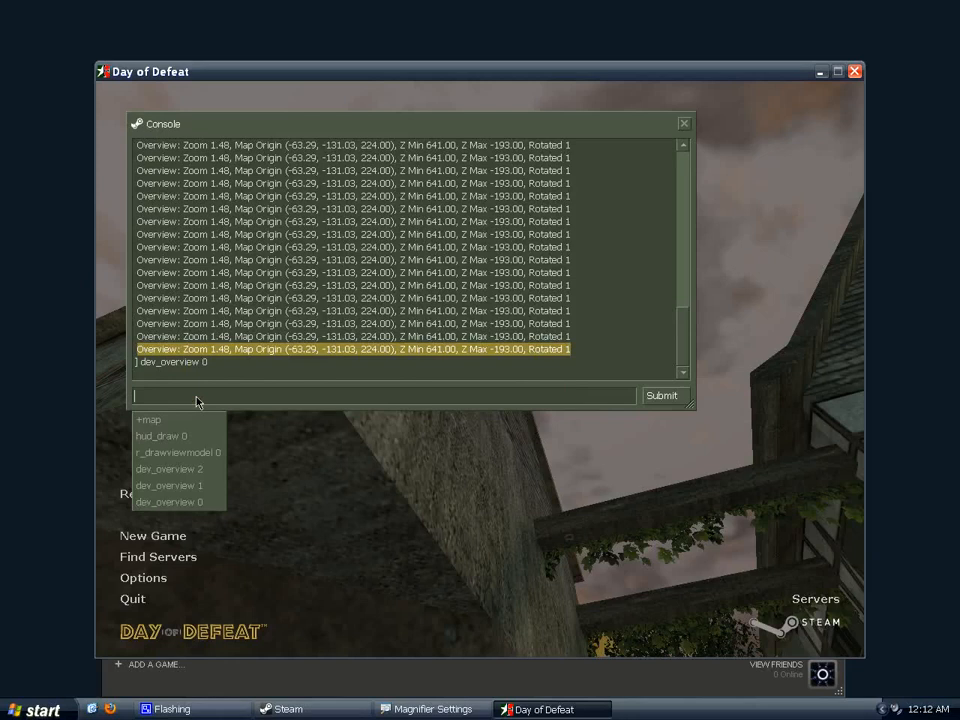
{"action": "left_click", "coordinate": [242, 372]}
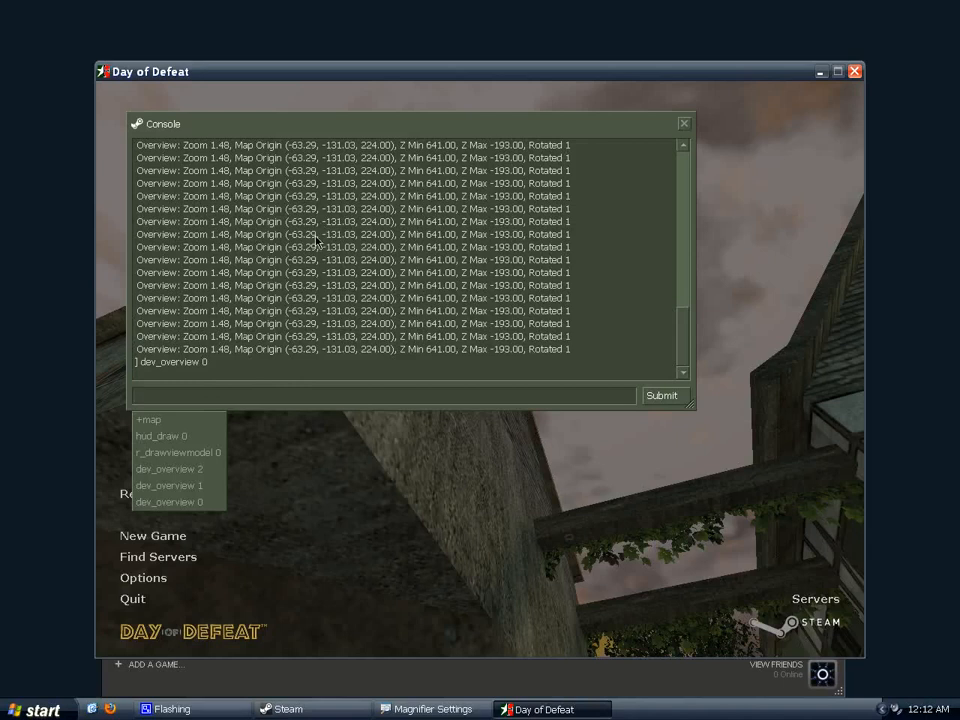
Close the console and quit the game, leaving the Steam library window minimised
{"action": "left_click", "coordinate": [685, 125]}
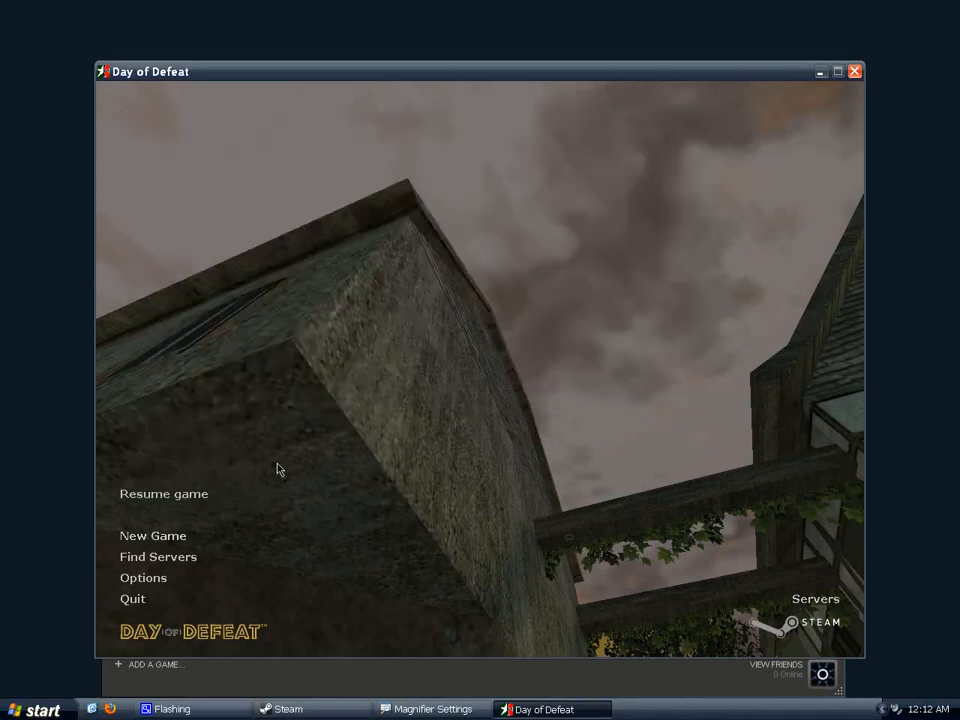
{"action": "left_click", "coordinate": [132, 598]}
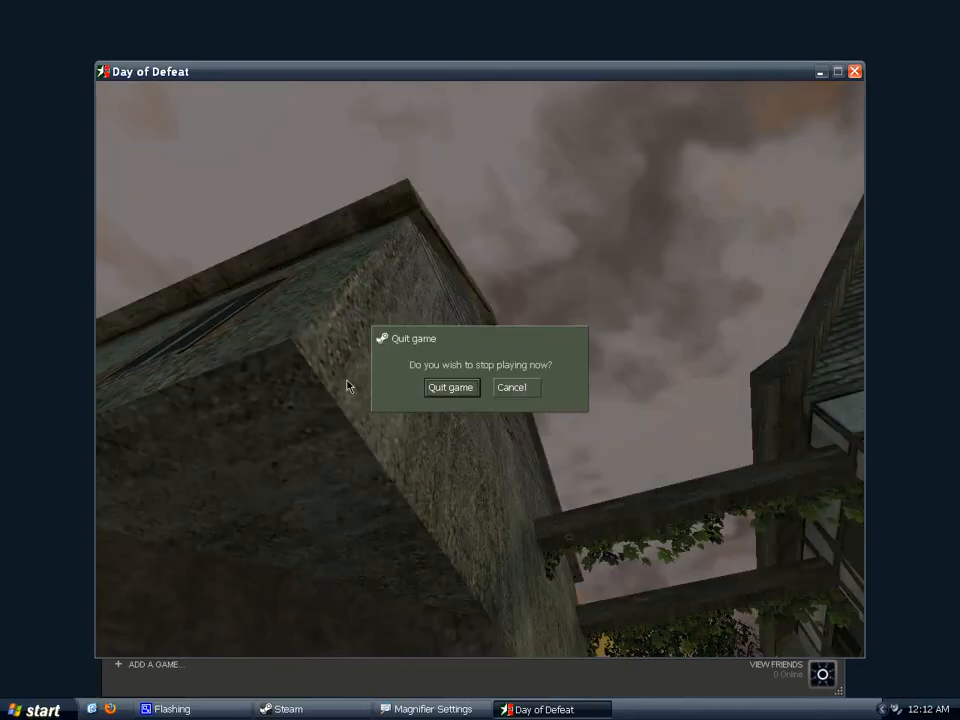
{"action": "left_click", "coordinate": [452, 388]}
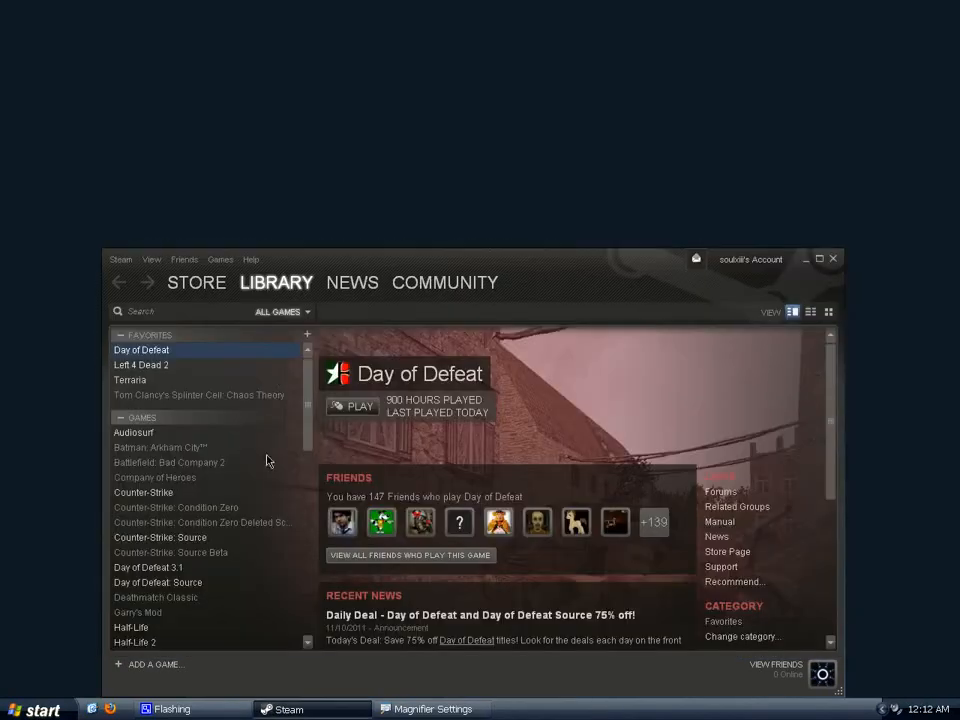
{"action": "left_click", "coordinate": [805, 259]}
Open the dod folder from the system favorites
{"action": "left_click", "coordinate": [40, 709]}
{"action": "mouse_move", "coordinate": [69, 579]}
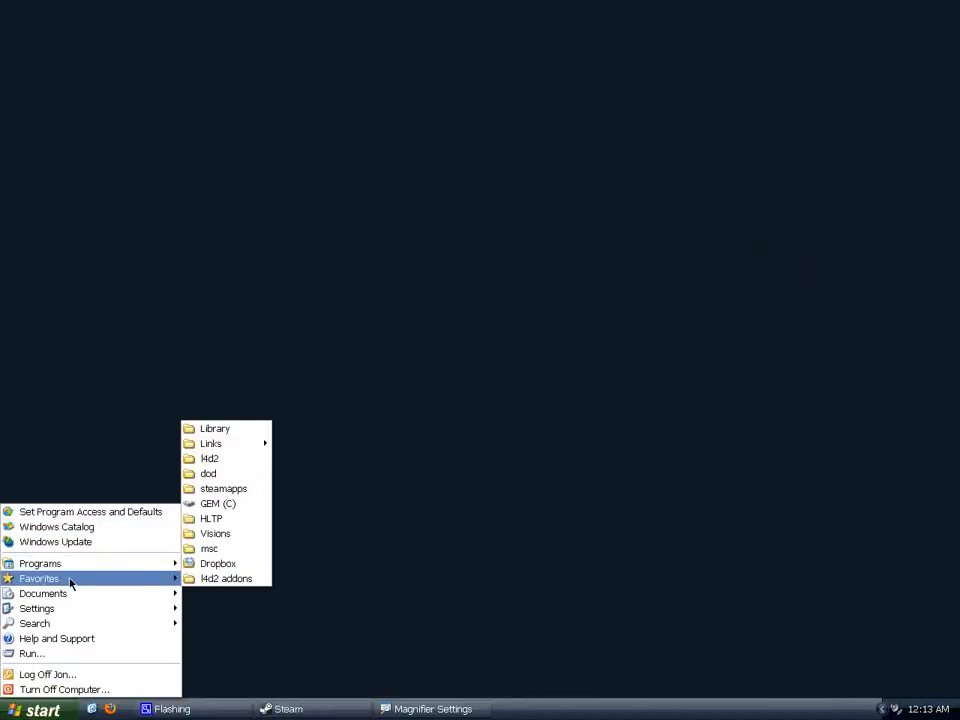
{"action": "left_click", "coordinate": [205, 473]}
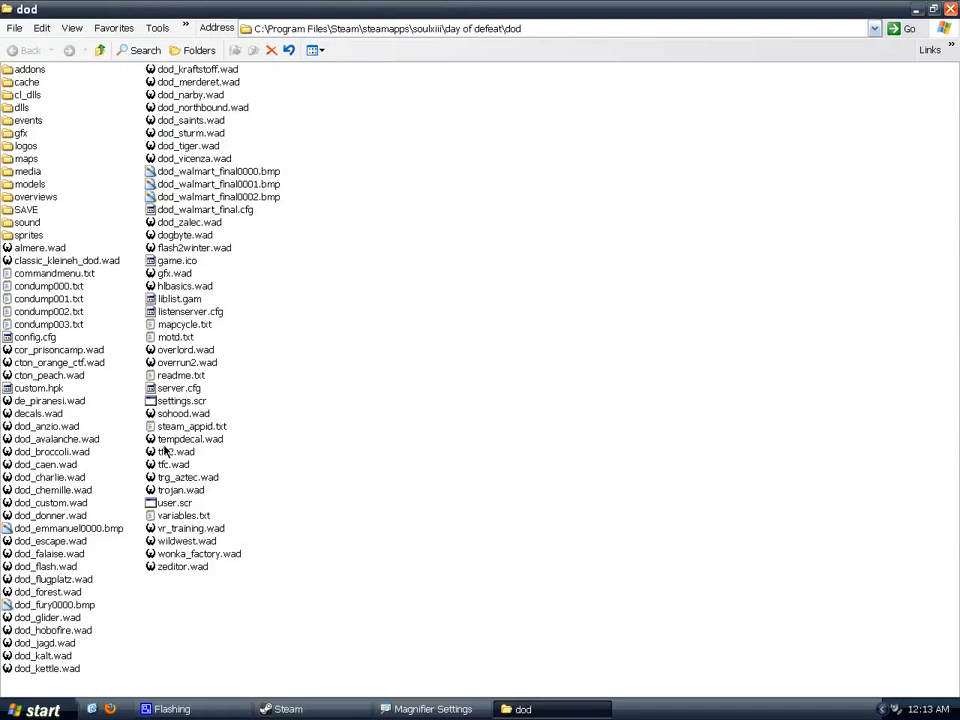
{"action": "left_click", "coordinate": [92, 529]}
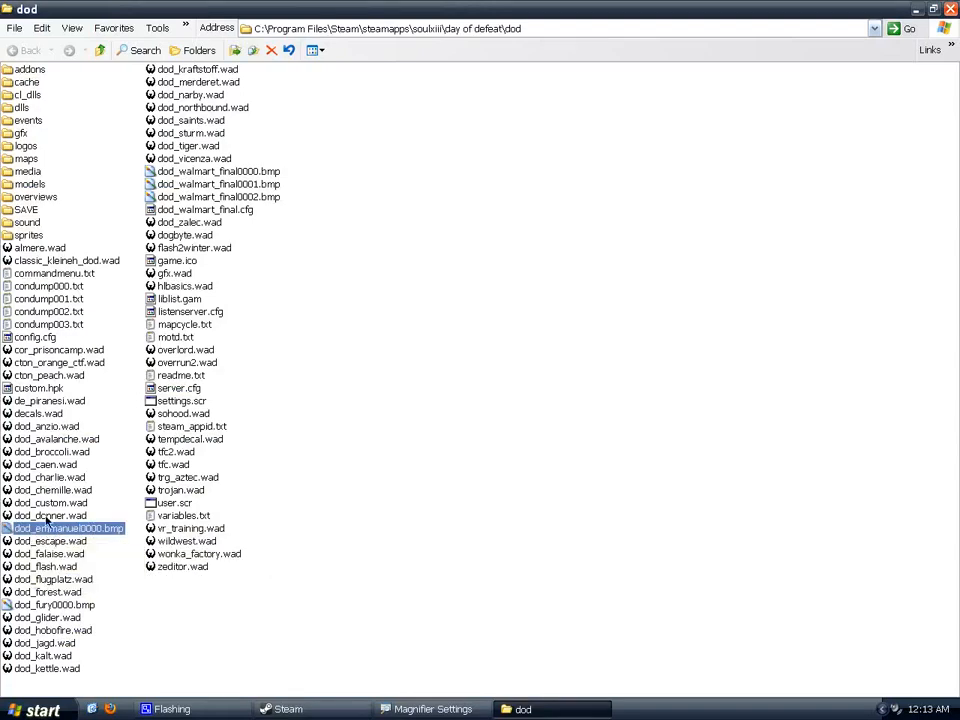
{"action": "left_click", "coordinate": [80, 530]}
{"action": "left_click", "coordinate": [101, 532]}
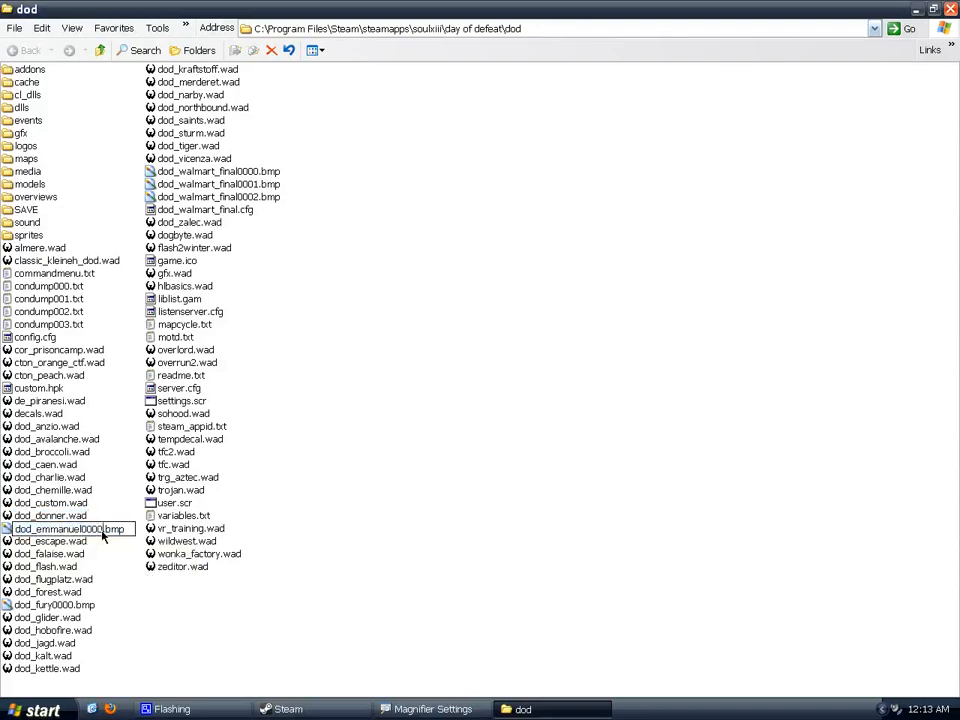
{"action": "left_click", "coordinate": [148, 557]}
{"action": "right_click", "coordinate": [109, 535]}
{"action": "left_click", "coordinate": [98, 533]}
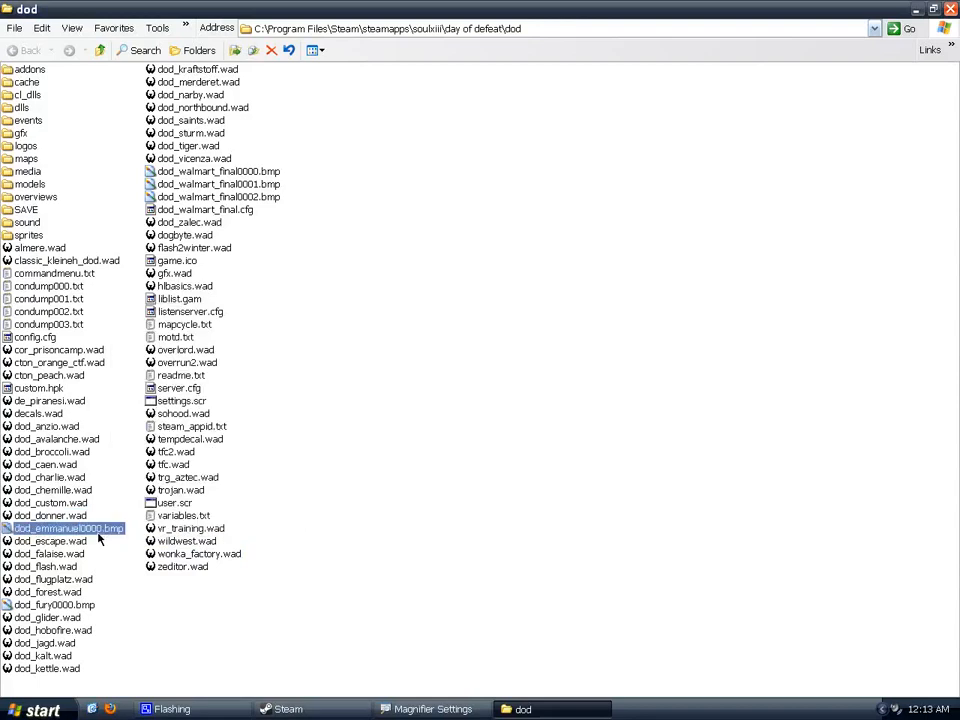
Rename the screenshot dod_emmanuel0000.bmp to dod_emmanuel.bmp
{"action": "right_click", "coordinate": [98, 540]}
{"action": "left_click", "coordinate": [120, 500]}
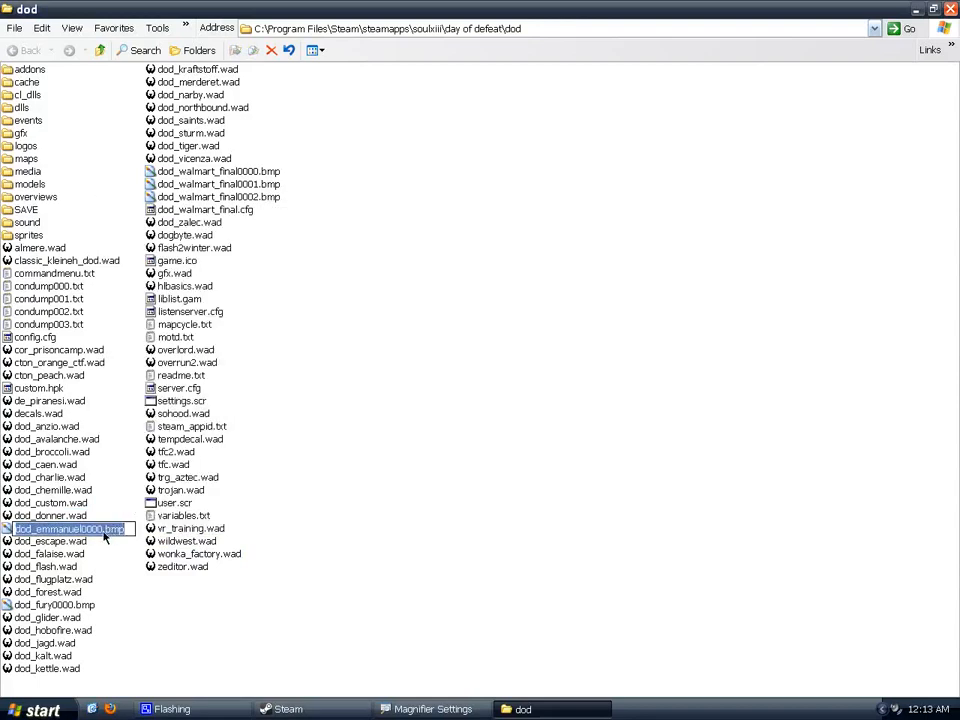
{"action": "left_click", "coordinate": [104, 536]}
{"action": "key", "text": "BackSpace"}
{"action": "key", "text": "BackSpace"}
{"action": "key", "text": "BackSpace"}
{"action": "key", "text": "BackSpace"}
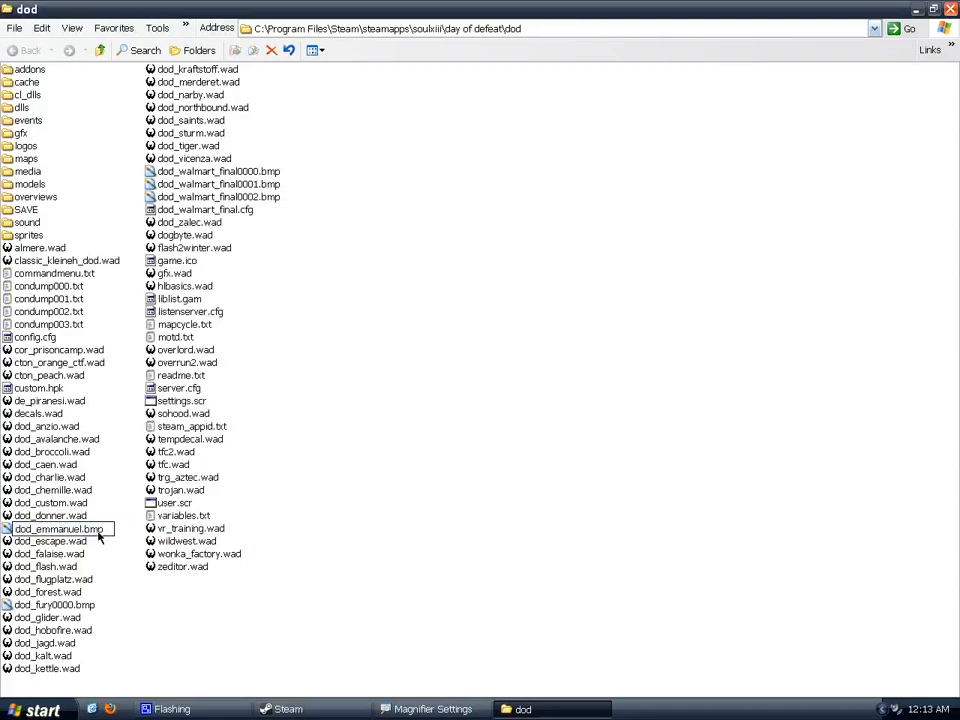
{"action": "key", "text": "Return"}
{"action": "left_click", "coordinate": [122, 541]}
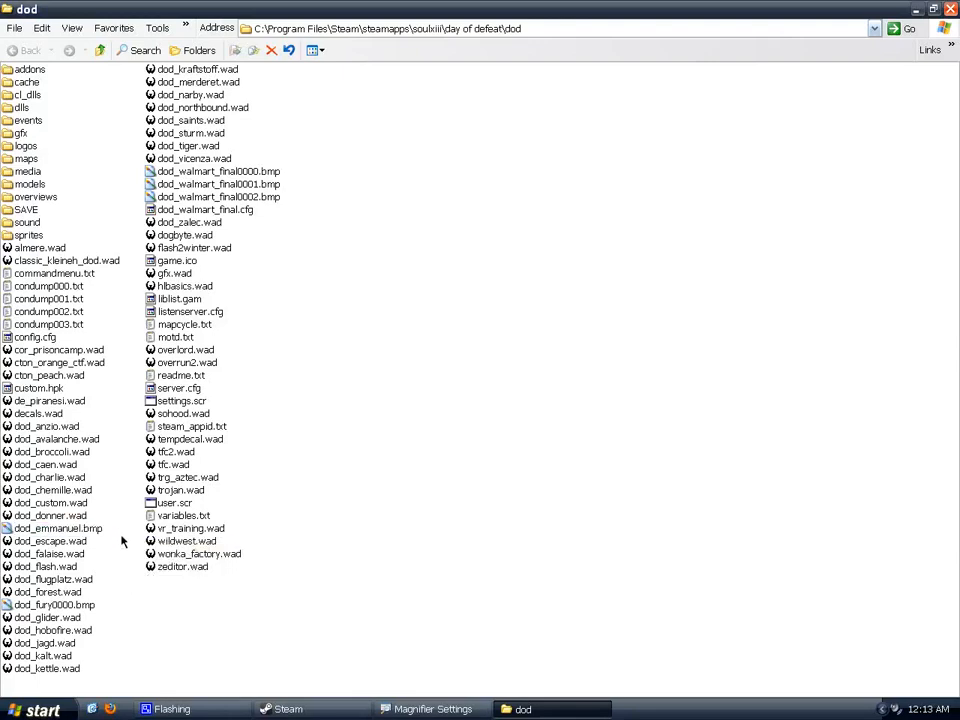
Move dod_emmanuel.bmp into the overviews folder and open that folder
{"action": "mouse_move", "coordinate": [64, 537]}
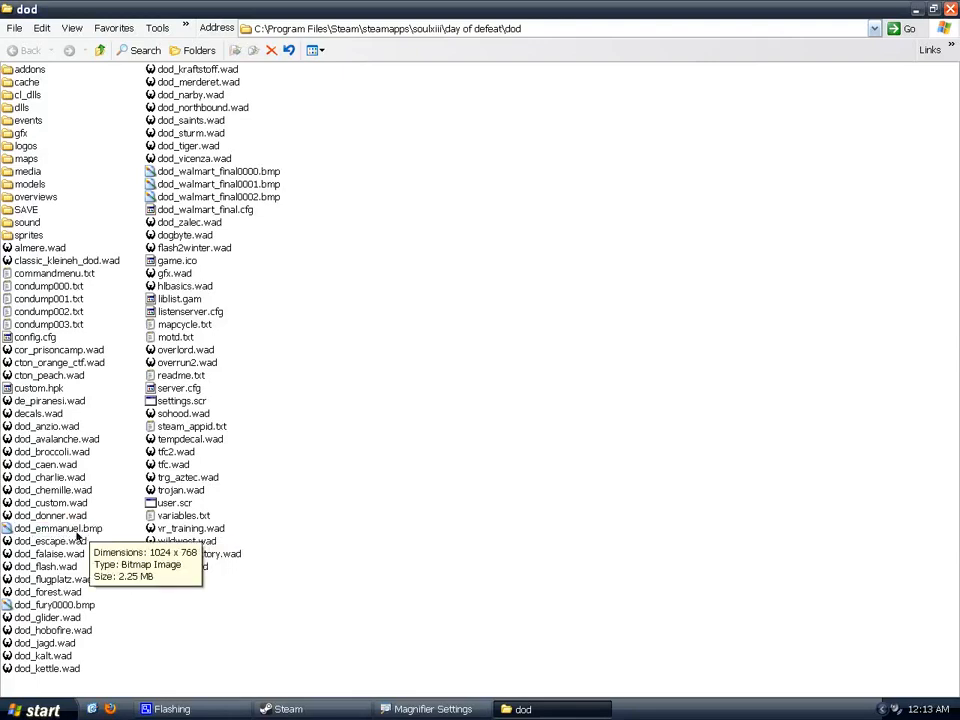
{"action": "left_click_drag", "start_coordinate": [64, 537], "coordinate": [27, 204]}
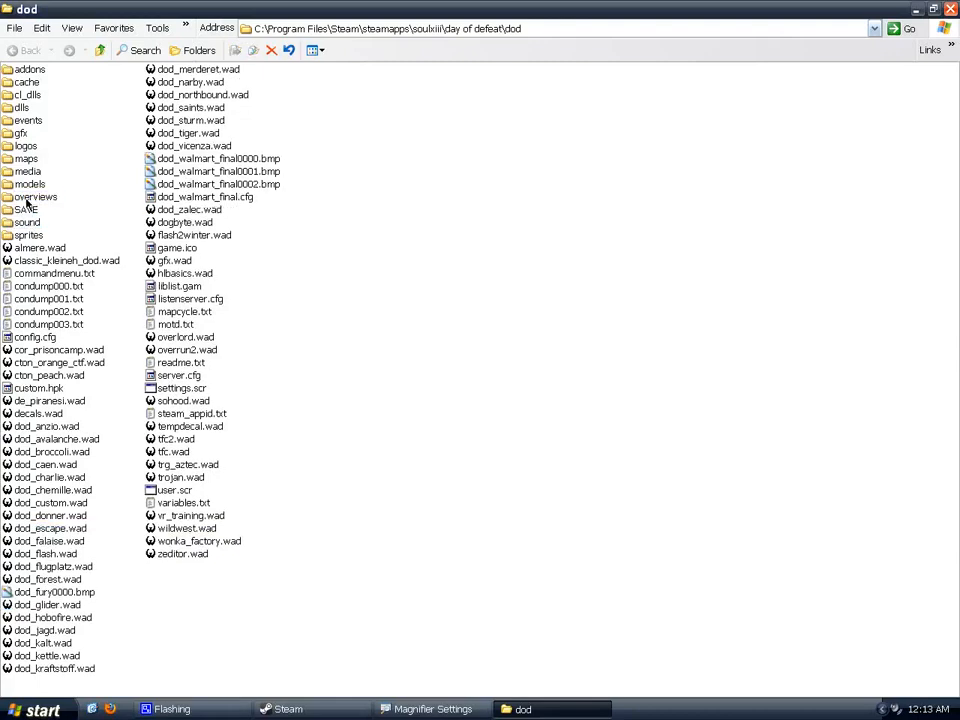
{"action": "double_click", "coordinate": [26, 200]}
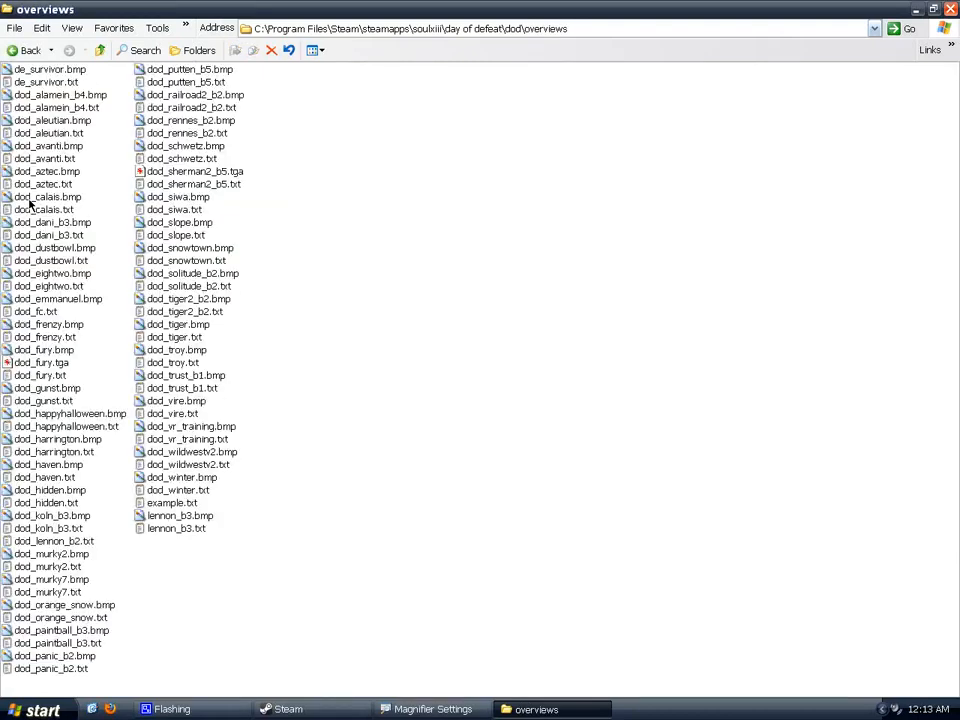
Create a new text document named dod_emmanuel.txt in the overviews folder
{"action": "right_click", "coordinate": [319, 287]}
{"action": "mouse_move", "coordinate": [361, 489]}
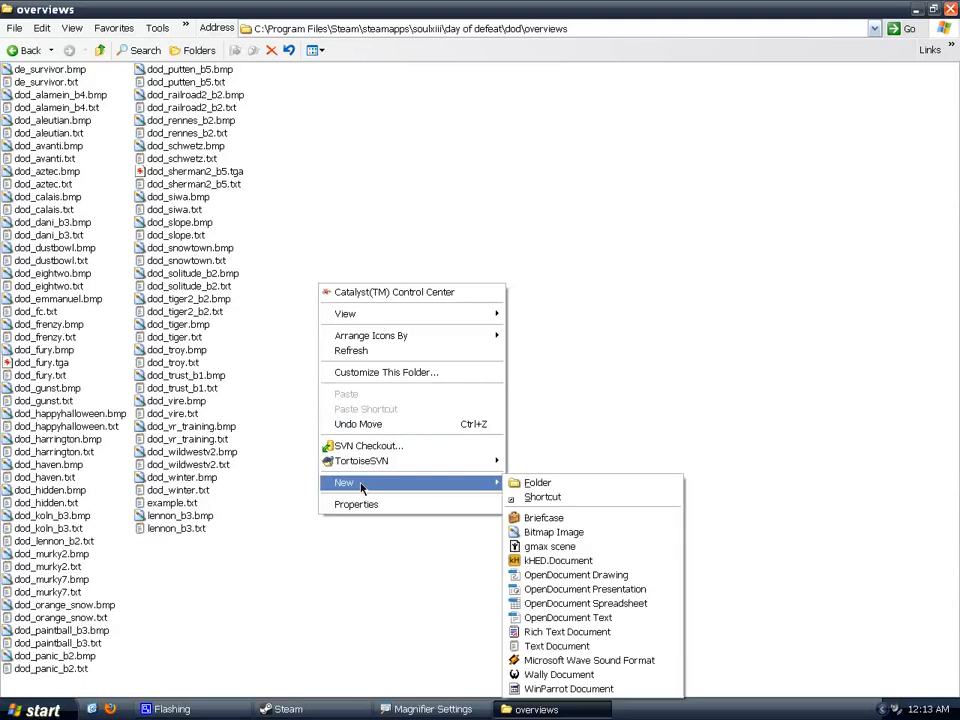
{"action": "left_click", "coordinate": [550, 646]}
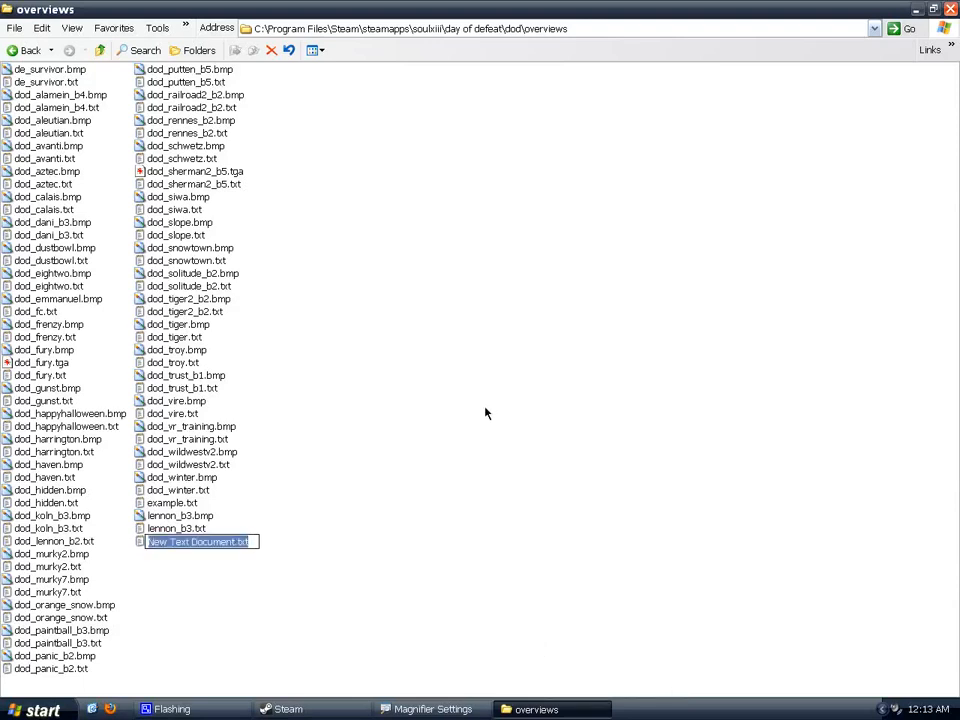
{"action": "type", "text": "dod_e"}
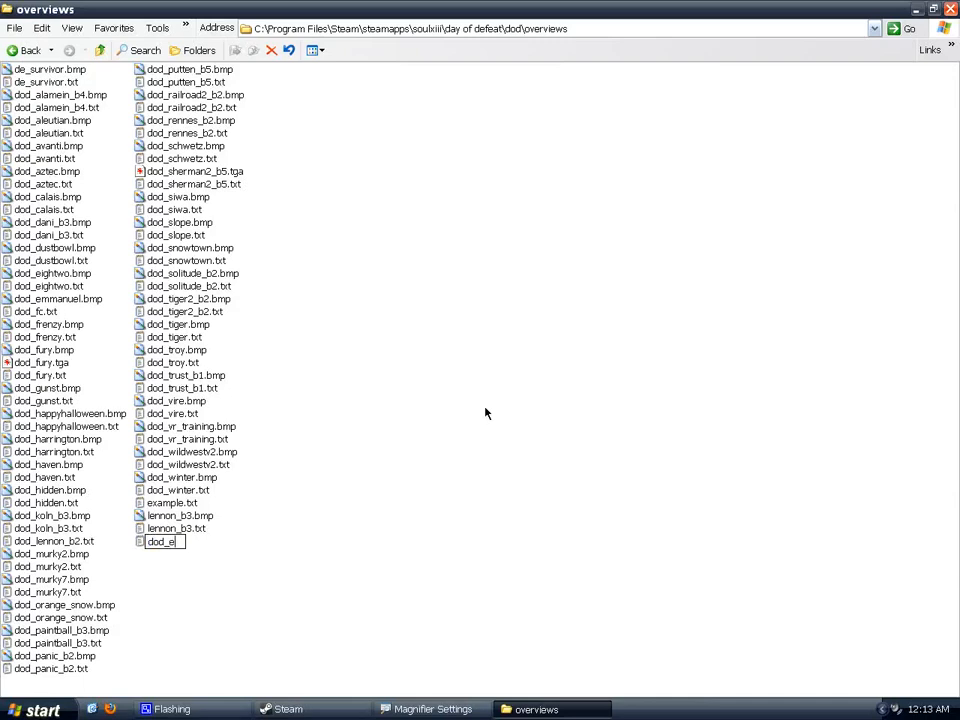
{"action": "type", "text": "mmanuel.txt"}
{"action": "key", "text": "Return"}
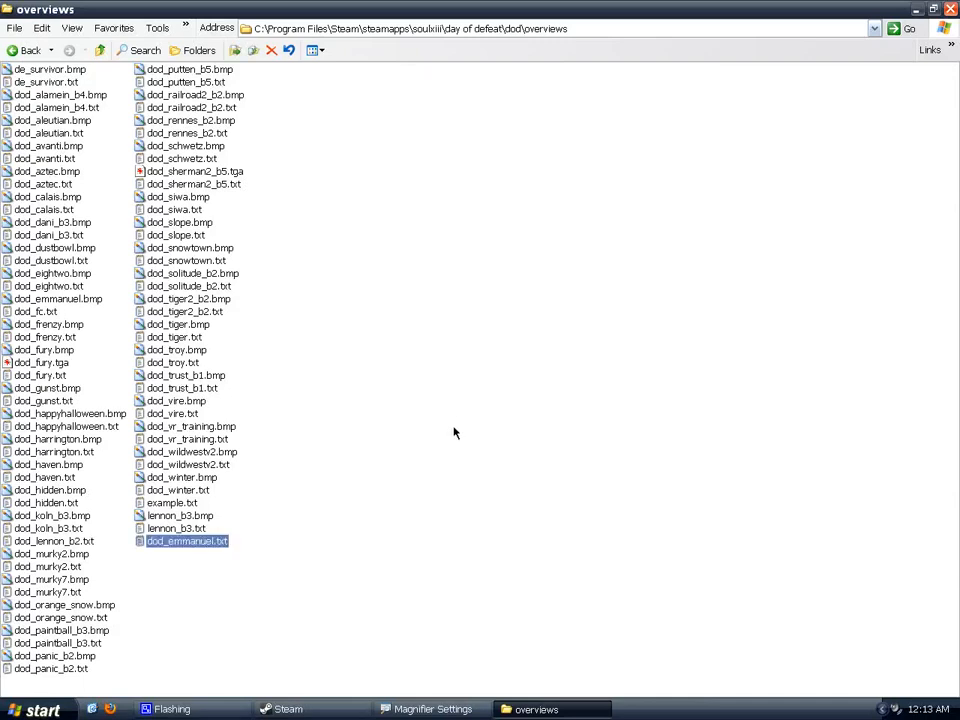
{"action": "left_click", "coordinate": [342, 529]}
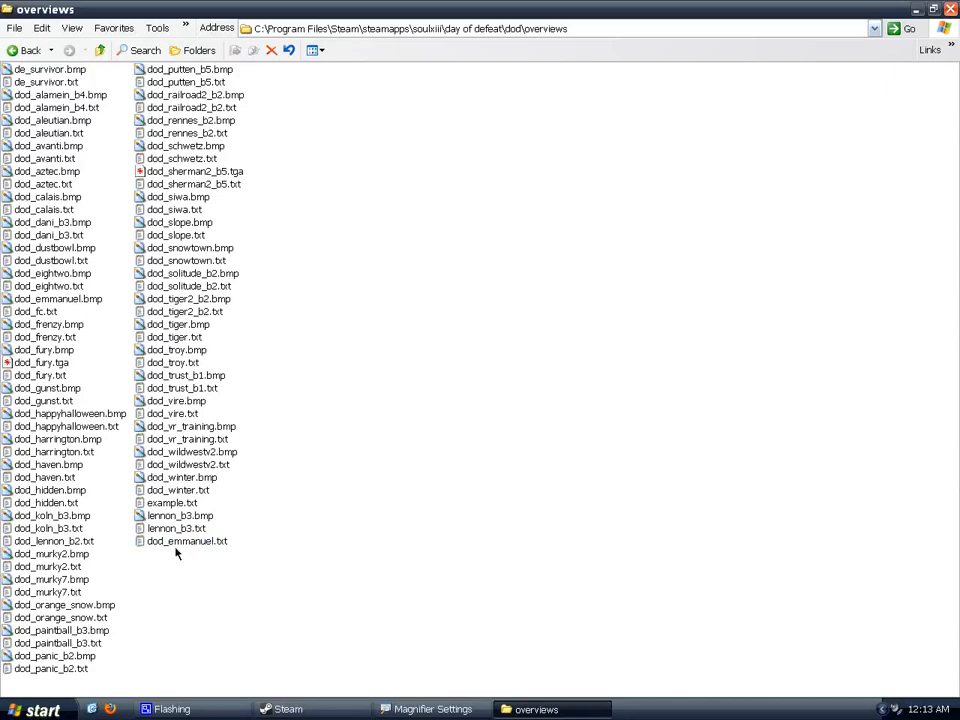
Open dod_emmanuel.txt and paste the copied Overview line into it, with blank lines inserted above
{"action": "double_click", "coordinate": [148, 543]}
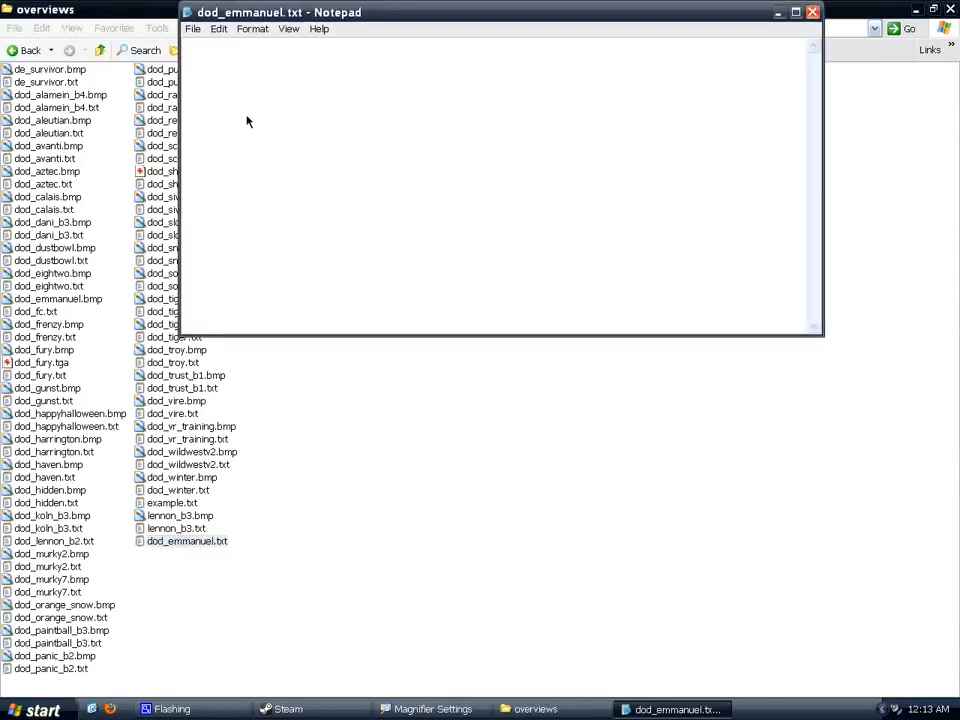
{"action": "left_click_drag", "start_coordinate": [316, 12], "coordinate": [316, 83]}
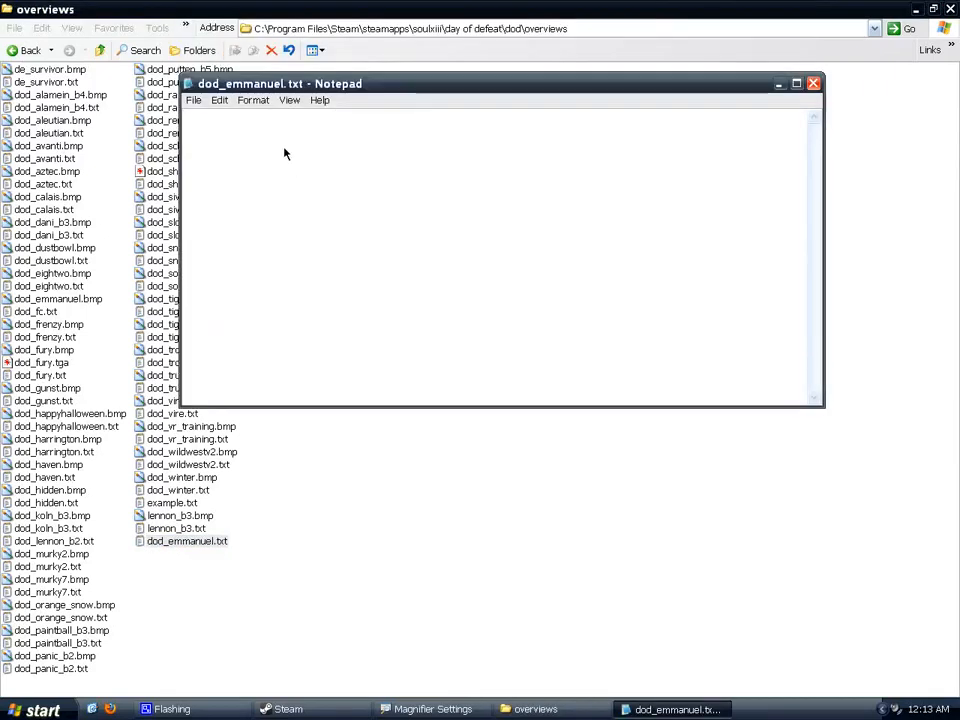
{"action": "type", "text": "Overview: Zoom 1.48, Map Origin (-63.29, -131.03, 224.00), Z Min 641.00, Z Max -193.00, Rotated 1"}
{"action": "left_click", "coordinate": [184, 116]}
{"action": "key", "text": "Return"}
{"action": "key", "text": "Return"}
{"action": "left_click", "coordinate": [203, 133]}
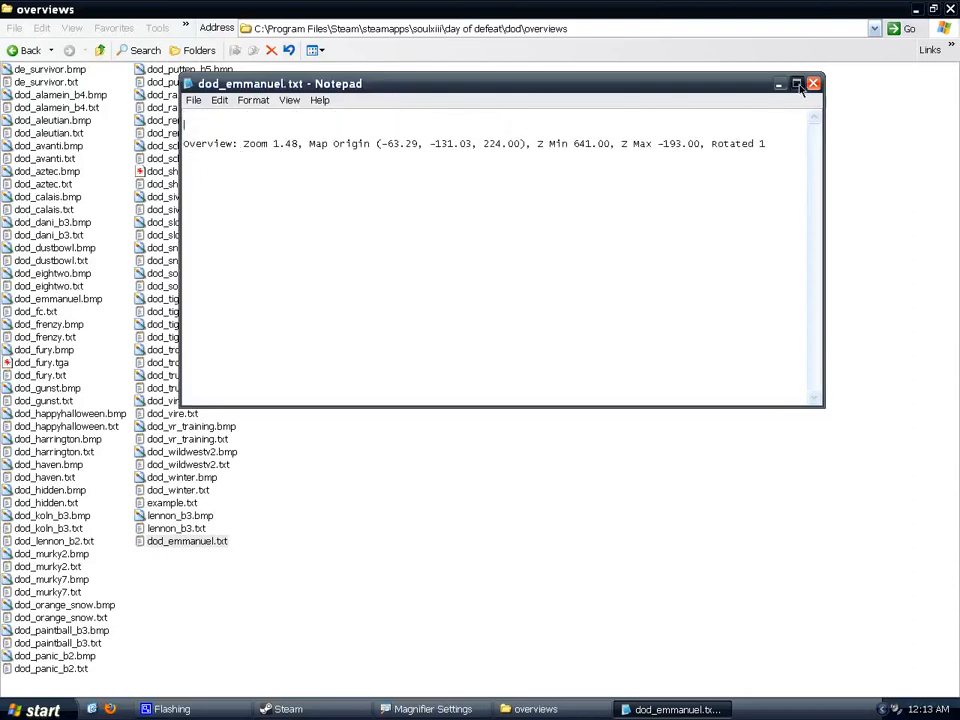
Show the screen magnifier, minimise its settings and maximise the dod_emmanuel.txt window
{"action": "left_click", "coordinate": [433, 709]}
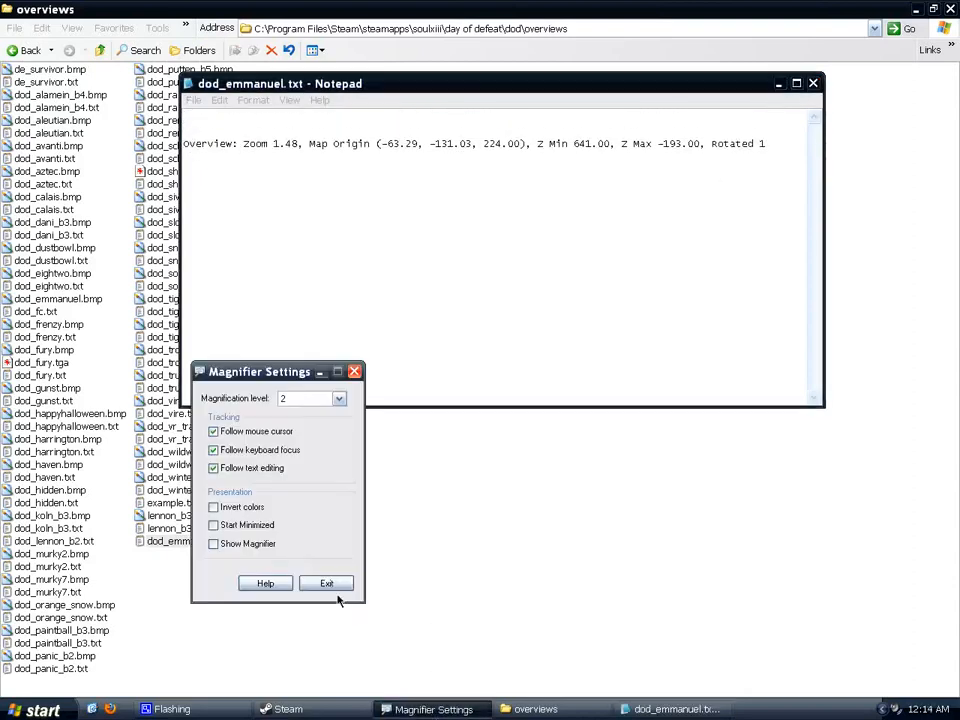
{"action": "left_click", "coordinate": [213, 544]}
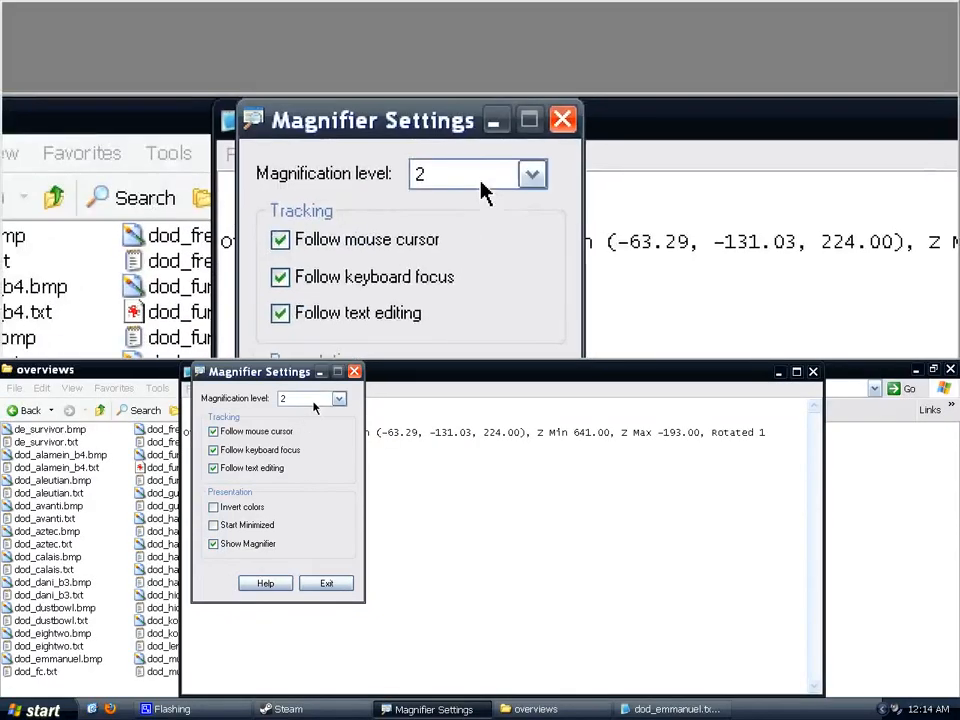
{"action": "left_click", "coordinate": [319, 371]}
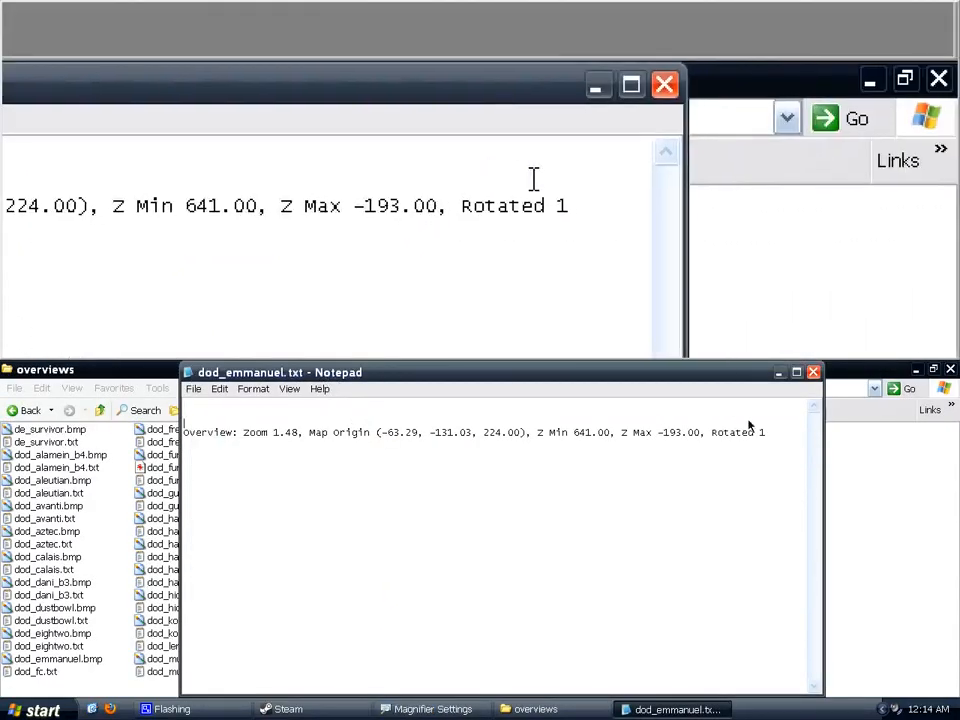
{"action": "left_click", "coordinate": [796, 371]}
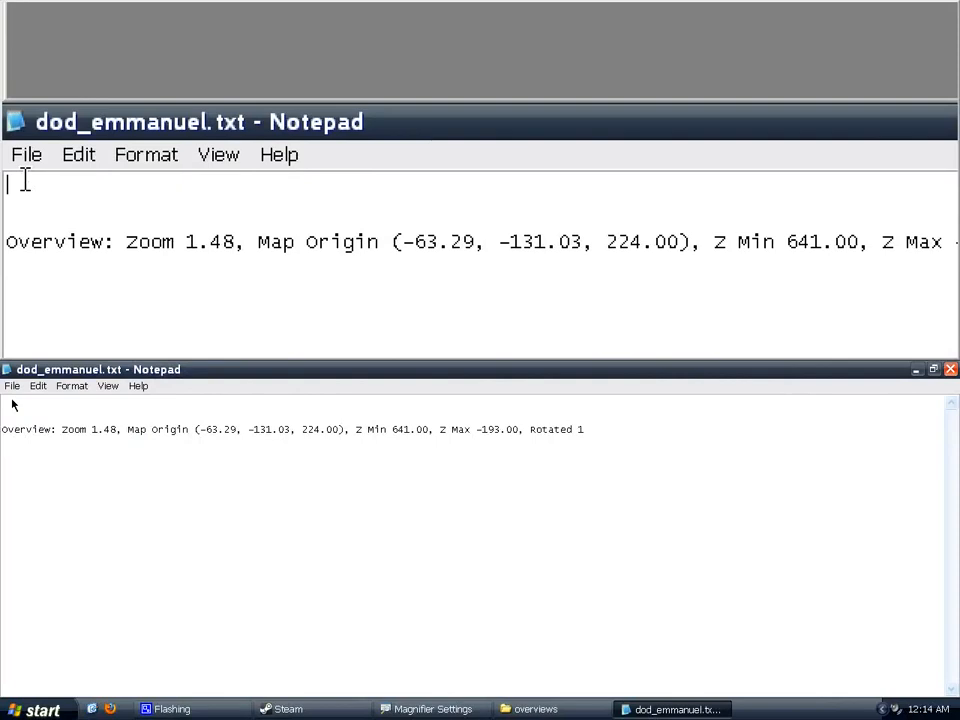
Add the empty blocks global {} and layer {} above the Overview line and place the text cursor inside the global braces
{"action": "type", "text": "g"}
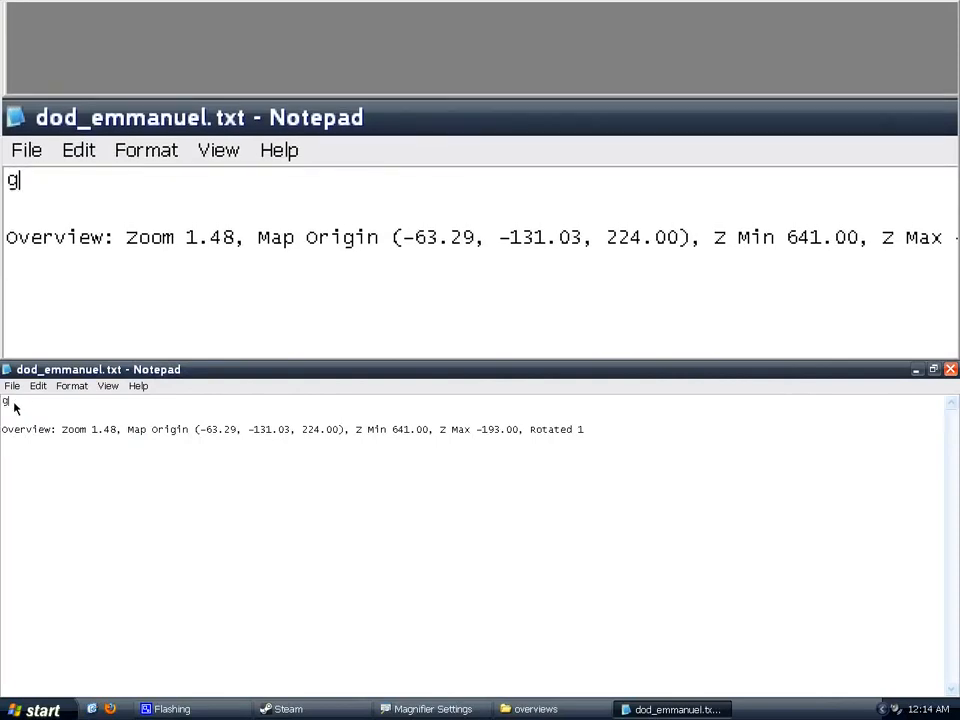
{"action": "type", "text": "lobal {}"}
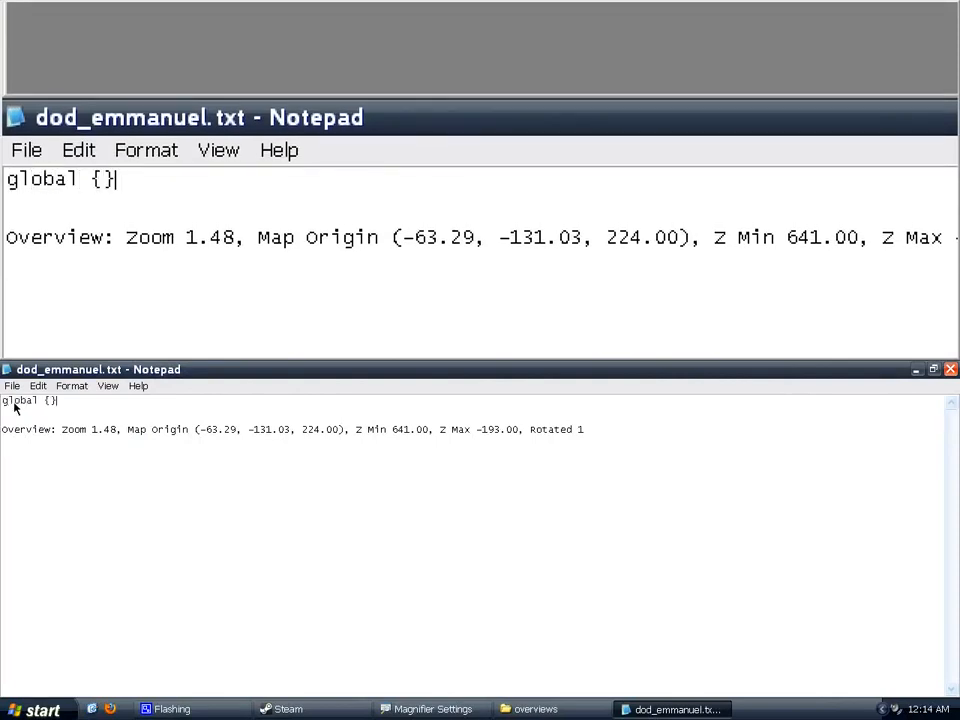
{"action": "key", "text": "Return"}
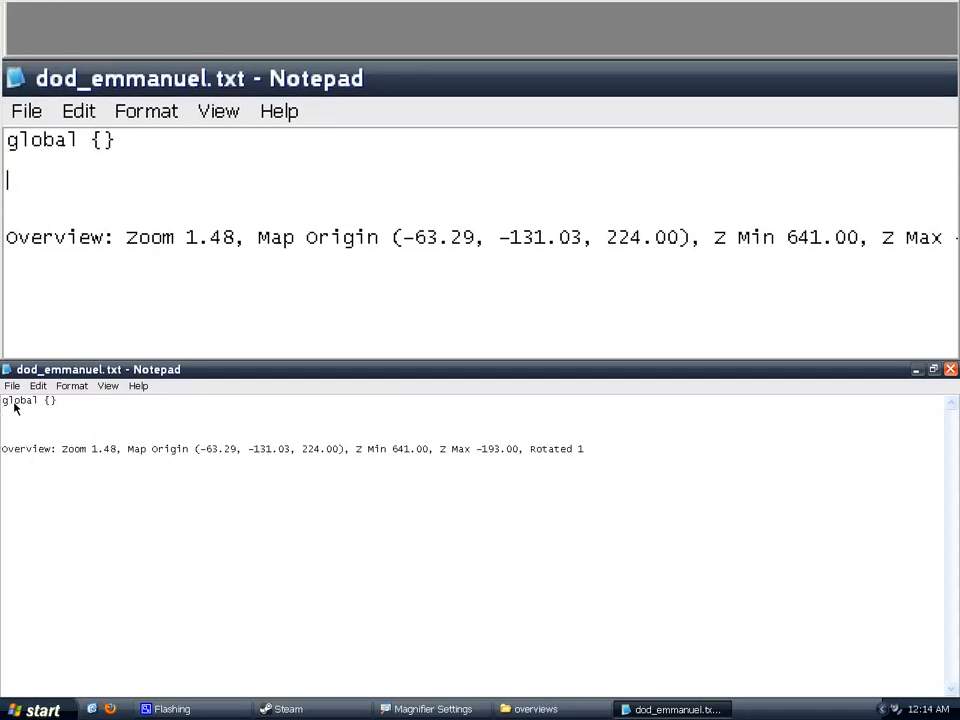
{"action": "type", "text": "layer "}
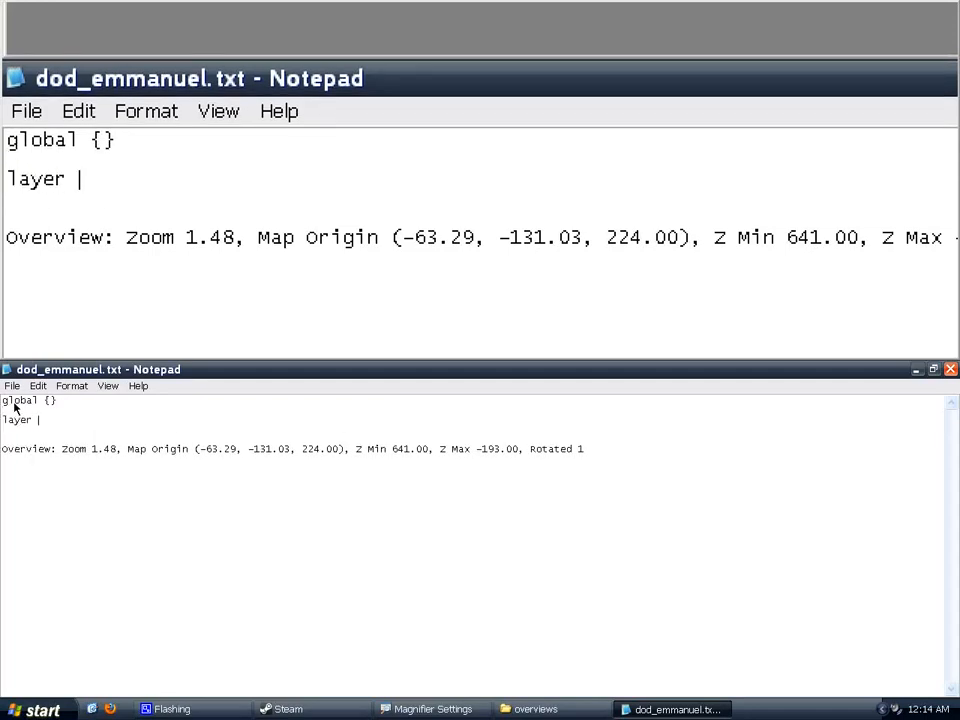
{"action": "type", "text": "{}"}
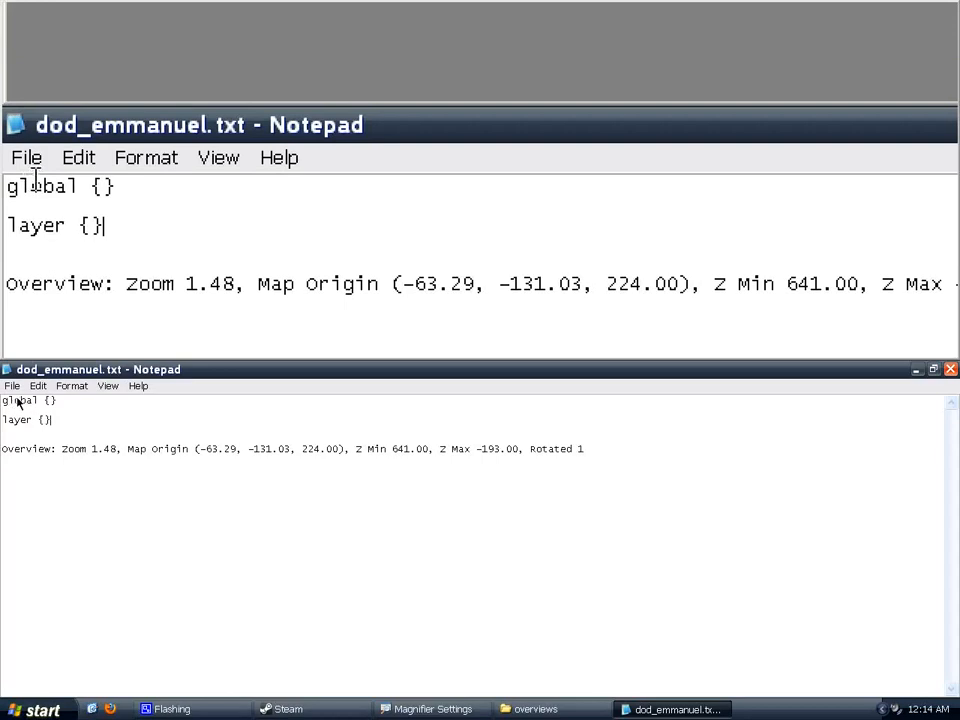
{"action": "left_click", "coordinate": [51, 400]}
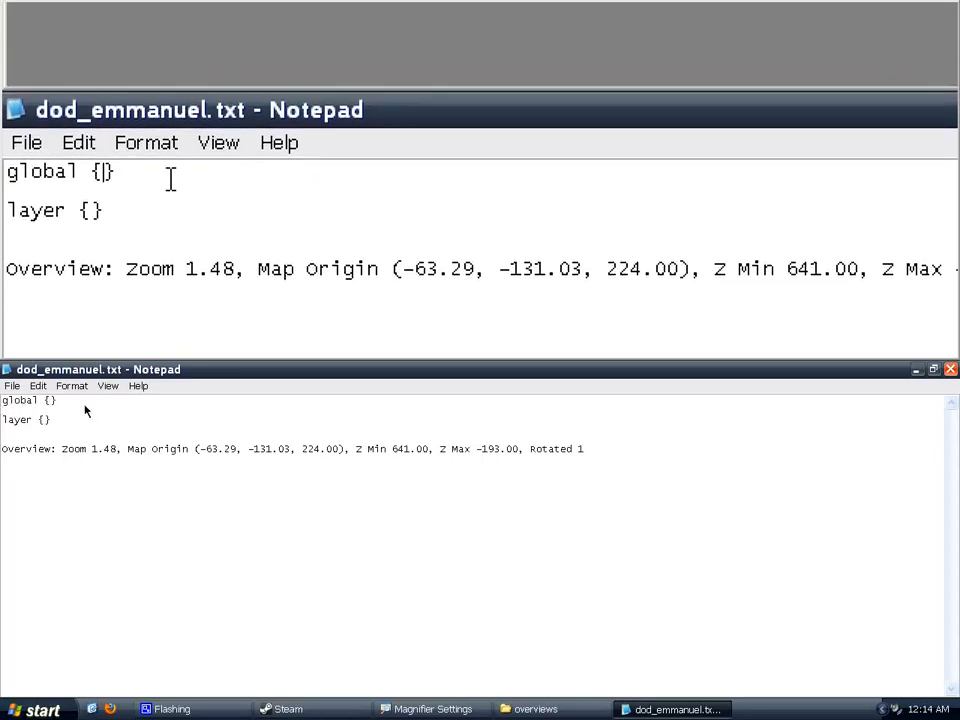
Fill the global block with separate ZOOM, ORIGIN and ROTATED lines and remove the blank lines before its closing brace
{"action": "key", "text": "Return"}
{"action": "key", "text": "Return"}
{"action": "key", "text": "Up"}
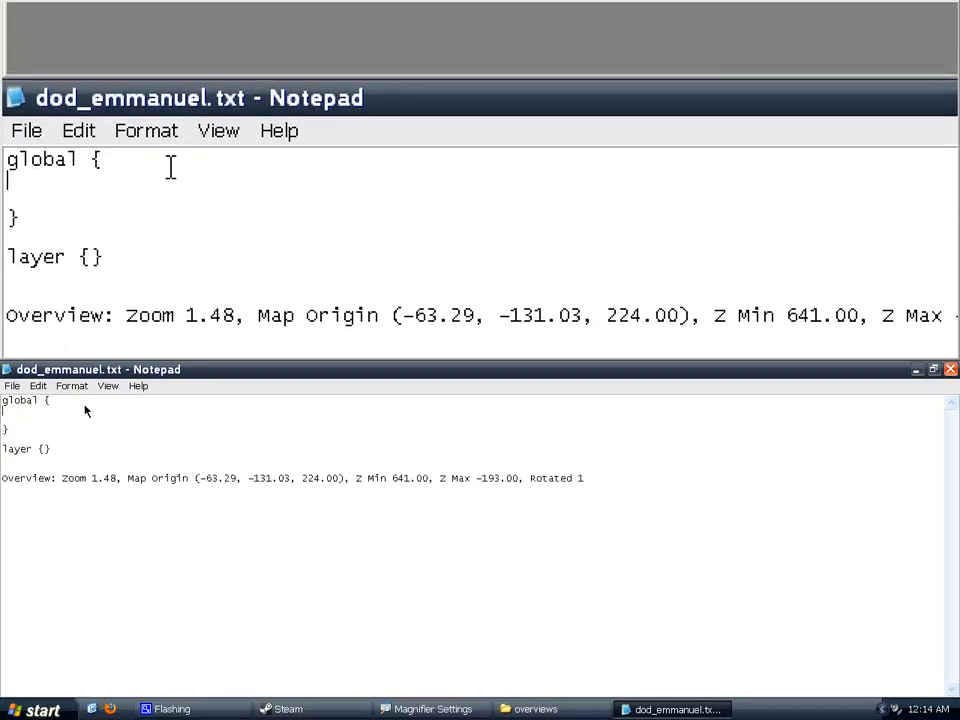
{"action": "type", "text": "ZOOM"}
{"action": "key", "text": "Return"}
{"action": "type", "text": "ORIGIN"}
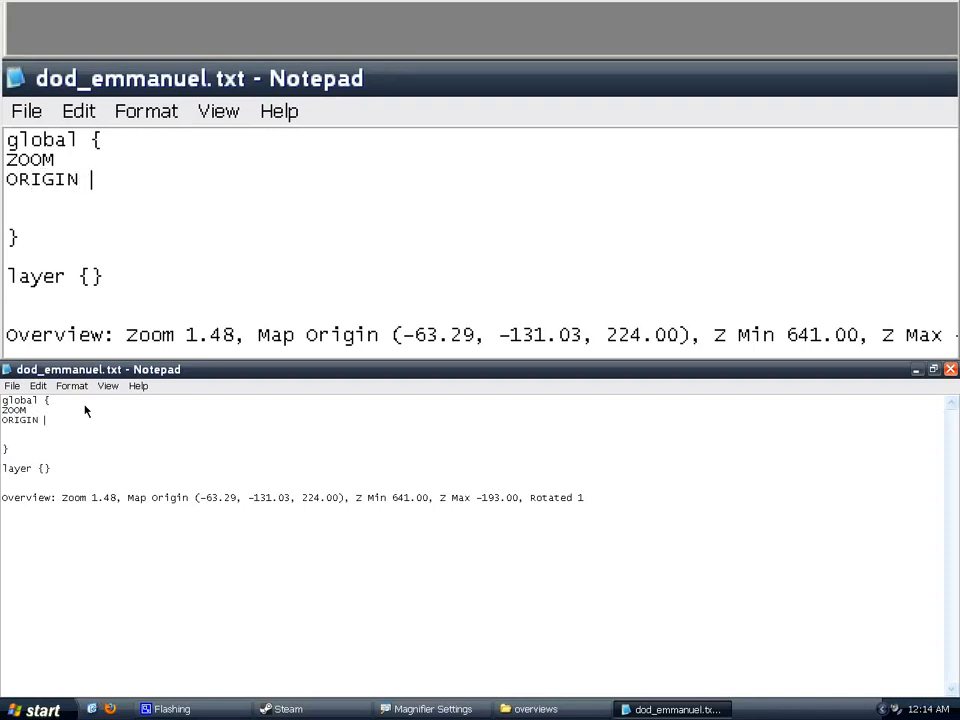
{"action": "key", "text": "Return"}
{"action": "type", "text": "ROTATED"}
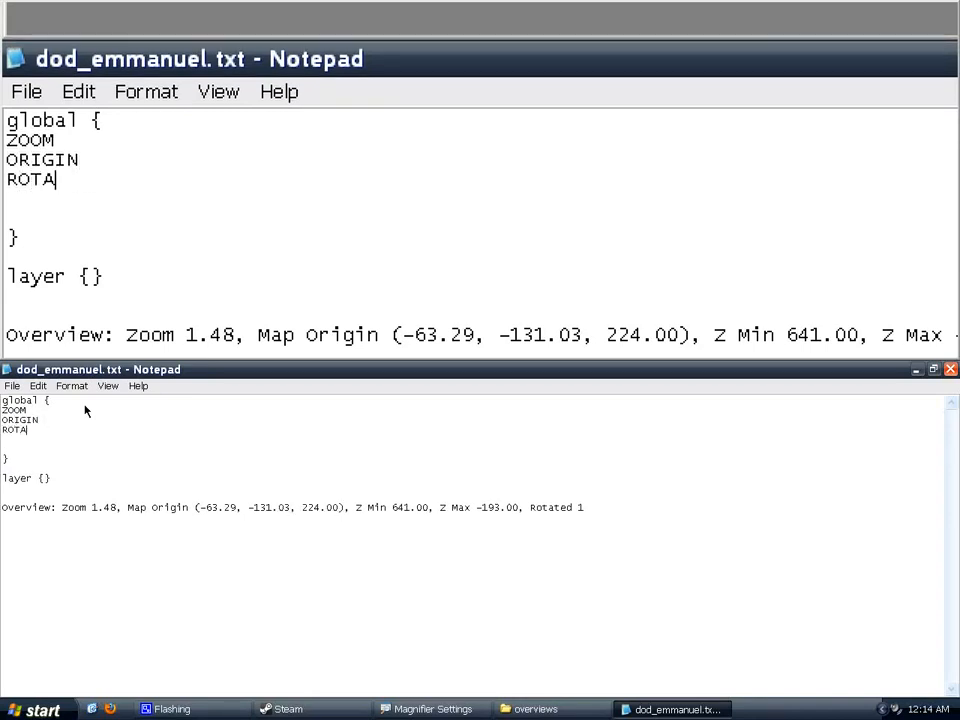
{"action": "left_click", "coordinate": [4, 458]}
{"action": "key", "text": "BackSpace"}
{"action": "key", "text": "BackSpace"}
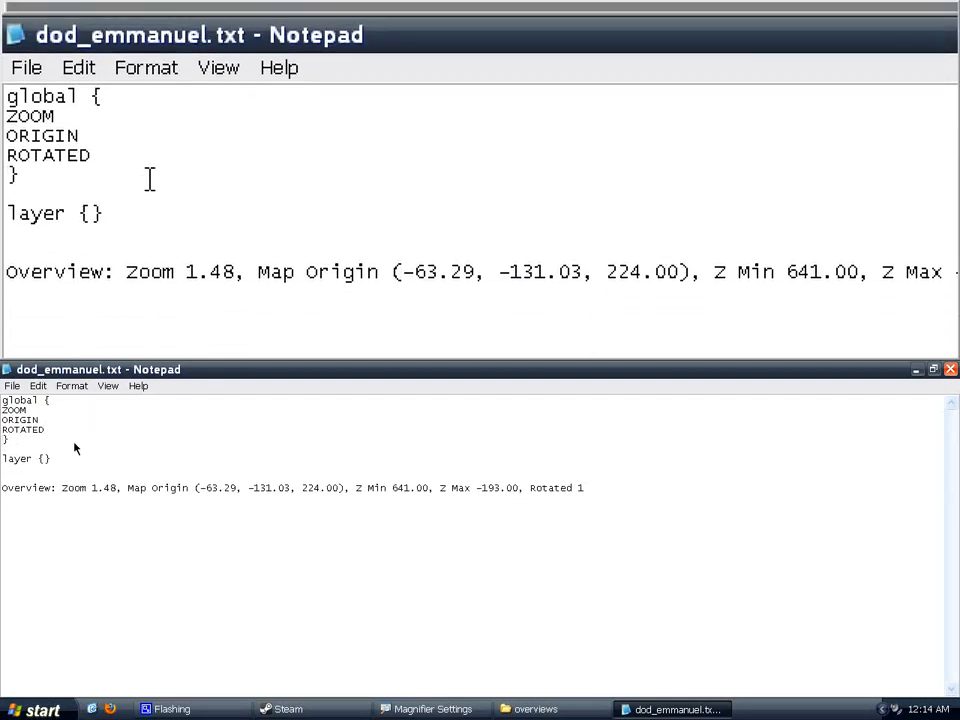
{"action": "left_click", "coordinate": [88, 433]}
{"action": "left_click", "coordinate": [75, 423]}
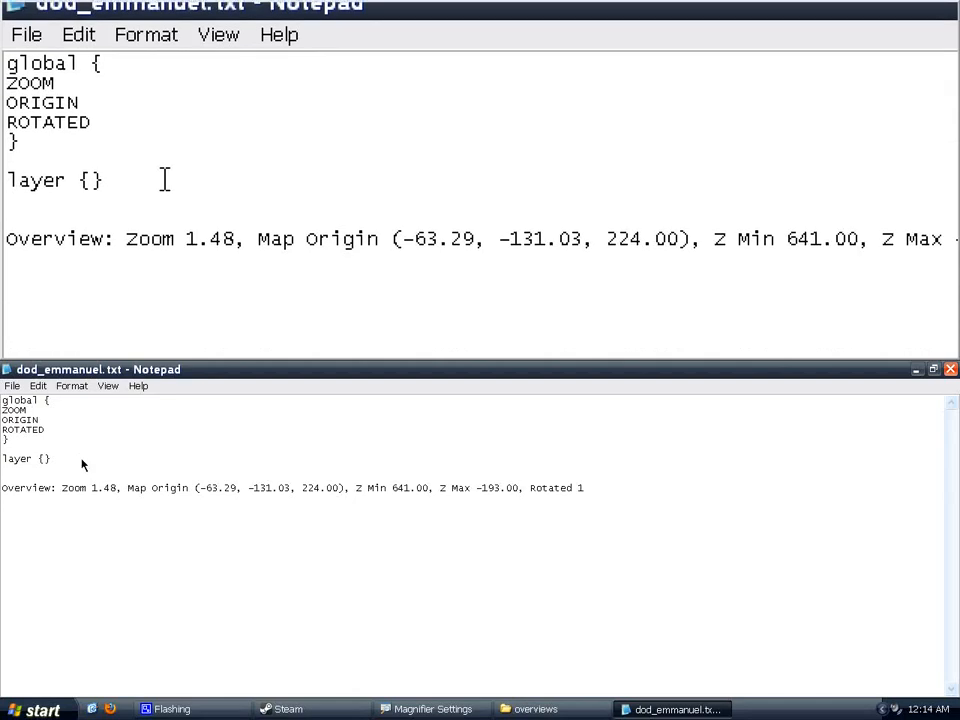
Copy the zoom value 1.48 from the Overview line to the ZOOM entry
{"action": "left_click_drag", "start_coordinate": [91, 490], "coordinate": [118, 491]}
{"action": "key", "text": "ctrl+c"}
{"action": "left_click", "coordinate": [53, 413]}
{"action": "key", "text": "ctrl+v"}
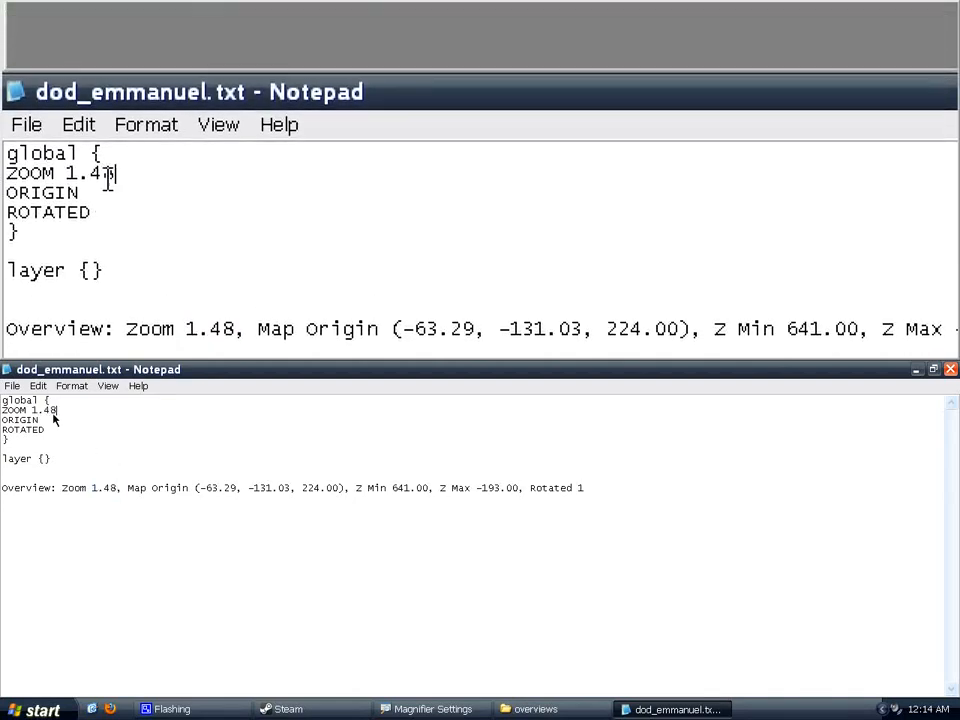
Copy the first two map origin values from the Overview line to the ORIGIN entry, without the comma, as -63.29 -131.03
{"action": "left_click", "coordinate": [54, 421]}
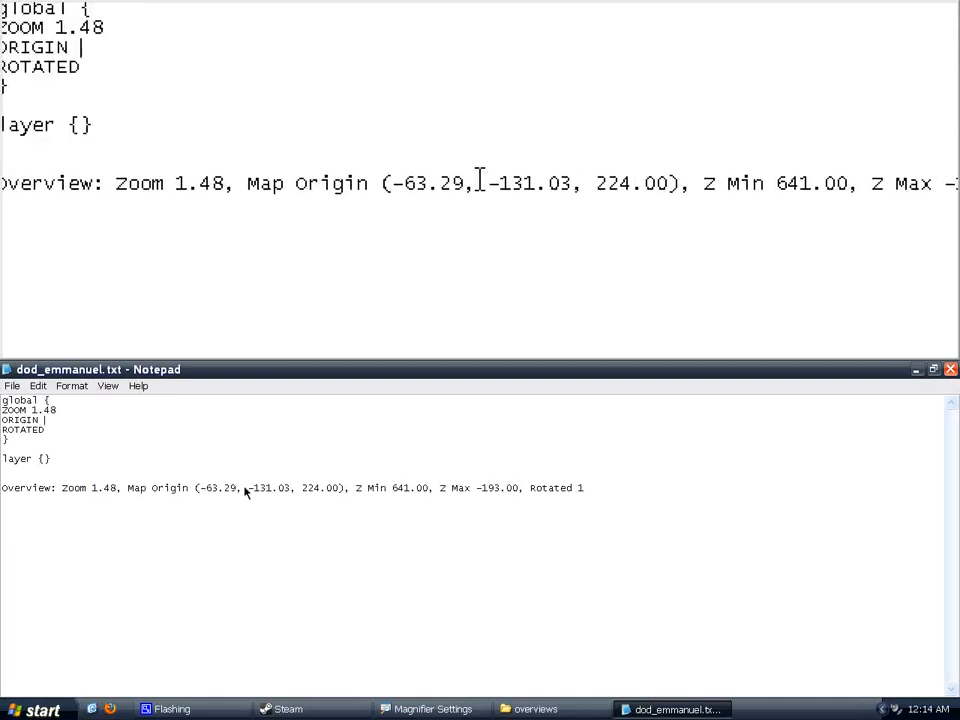
{"action": "left_click_drag", "start_coordinate": [200, 490], "coordinate": [292, 491]}
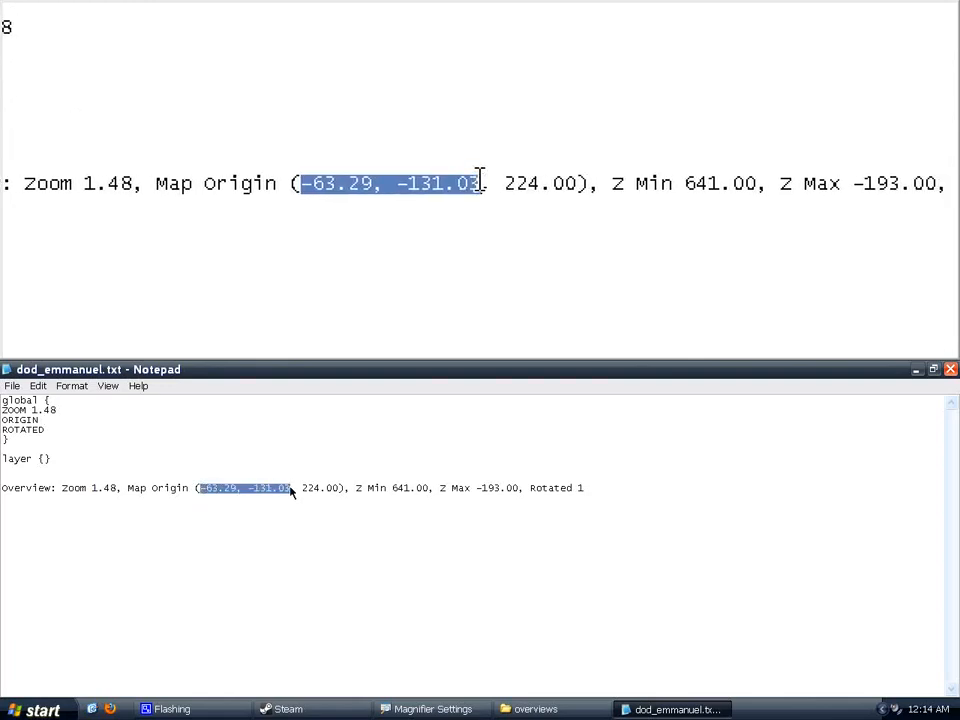
{"action": "key", "text": "ctrl+c"}
{"action": "left_click", "coordinate": [63, 421]}
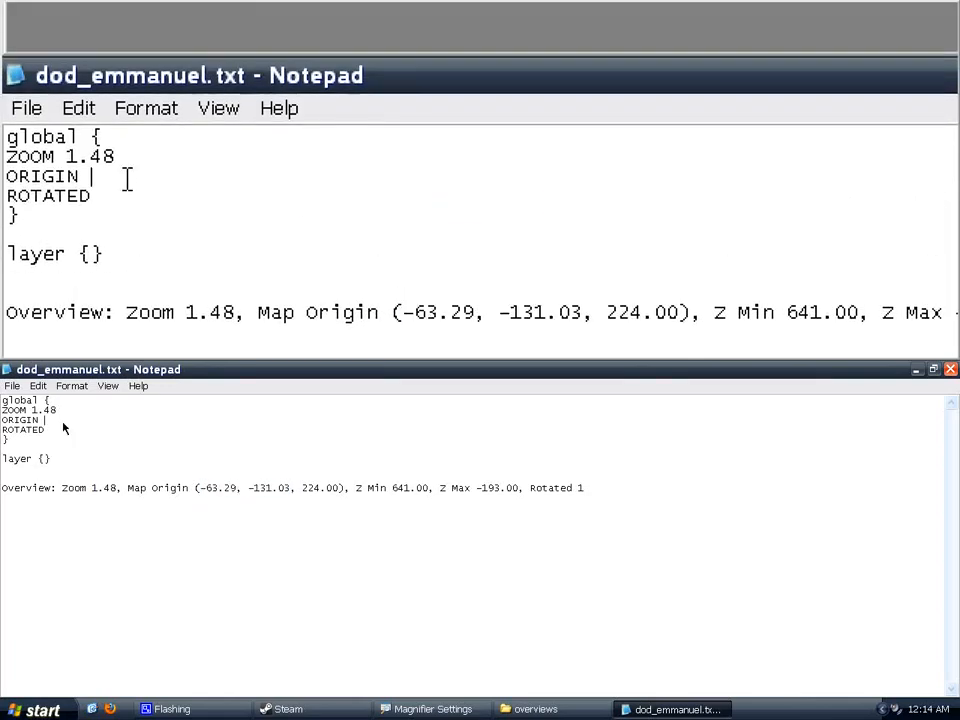
{"action": "key", "text": "ctrl+v"}
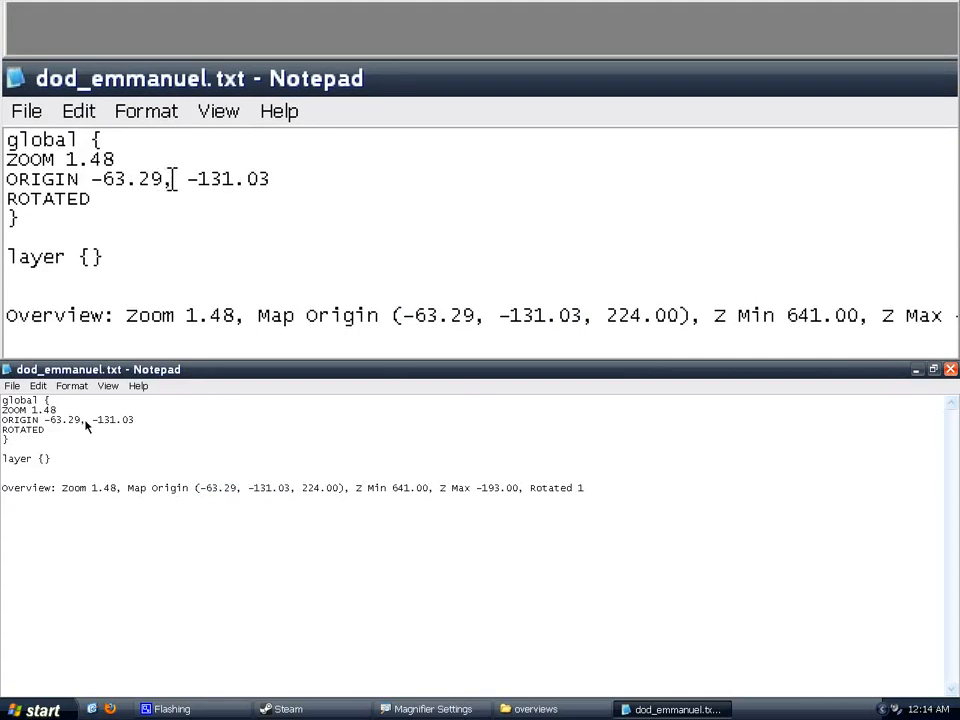
{"action": "left_click", "coordinate": [45, 422]}
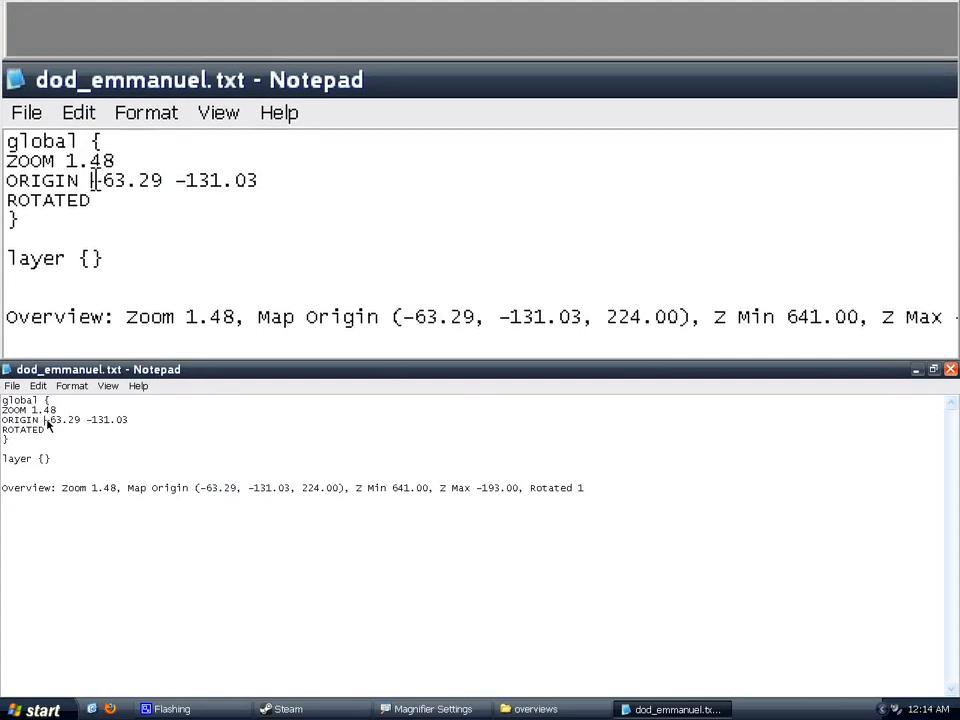
Append the Z Max value -193, without decimals, to the ORIGIN entry and set ROTATED to 1
{"action": "left_click", "coordinate": [148, 423]}
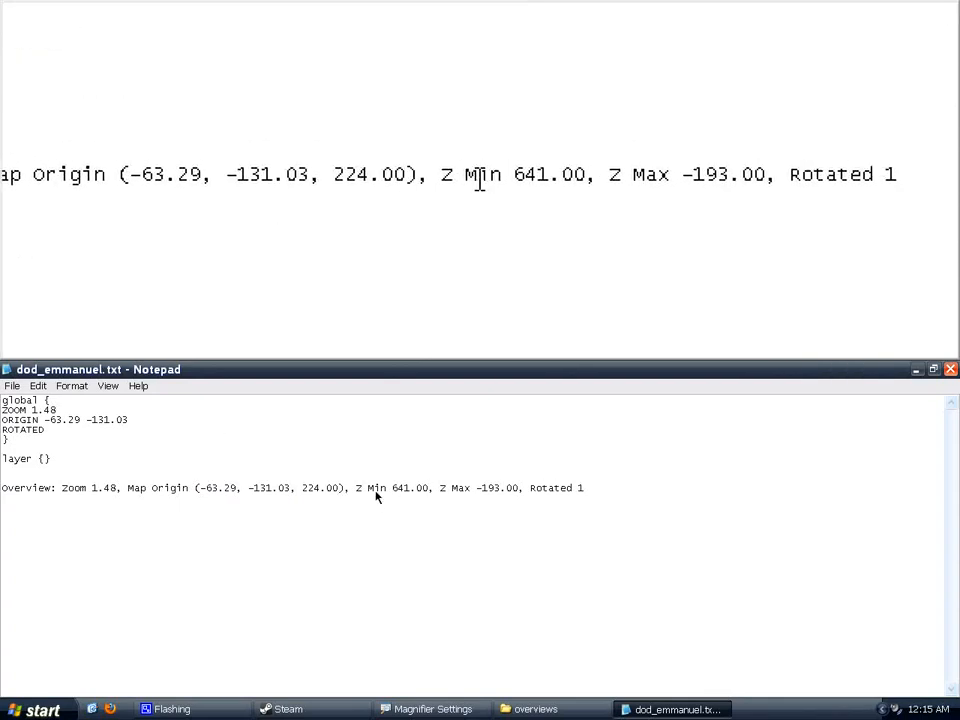
{"action": "left_click_drag", "start_coordinate": [477, 491], "coordinate": [501, 494]}
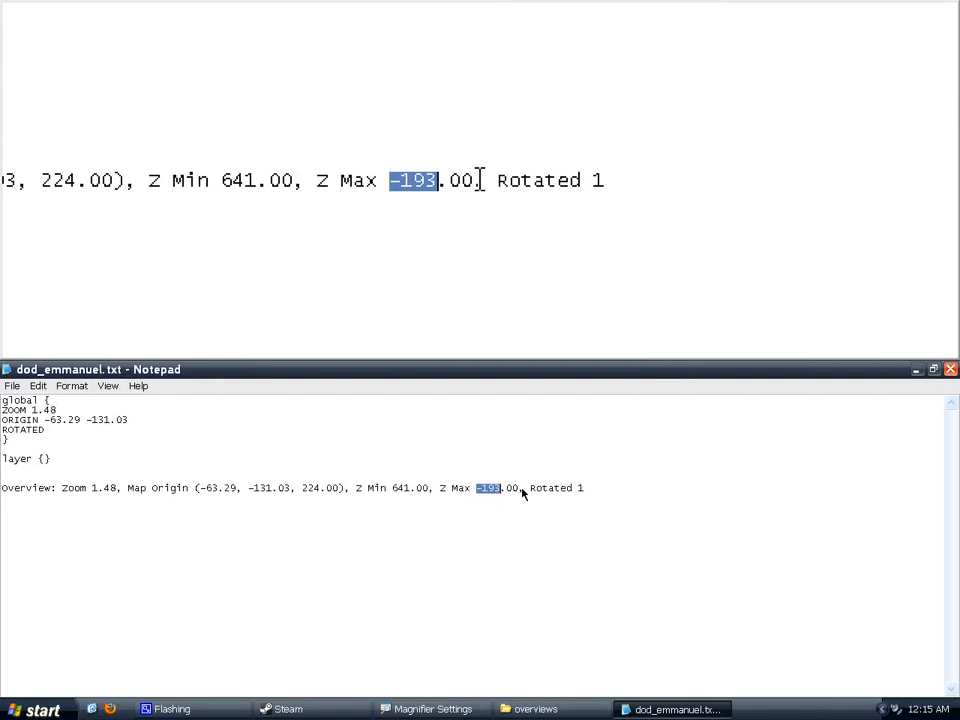
{"action": "left_click", "coordinate": [502, 490]}
{"action": "left_click_drag", "start_coordinate": [502, 490], "coordinate": [484, 490]}
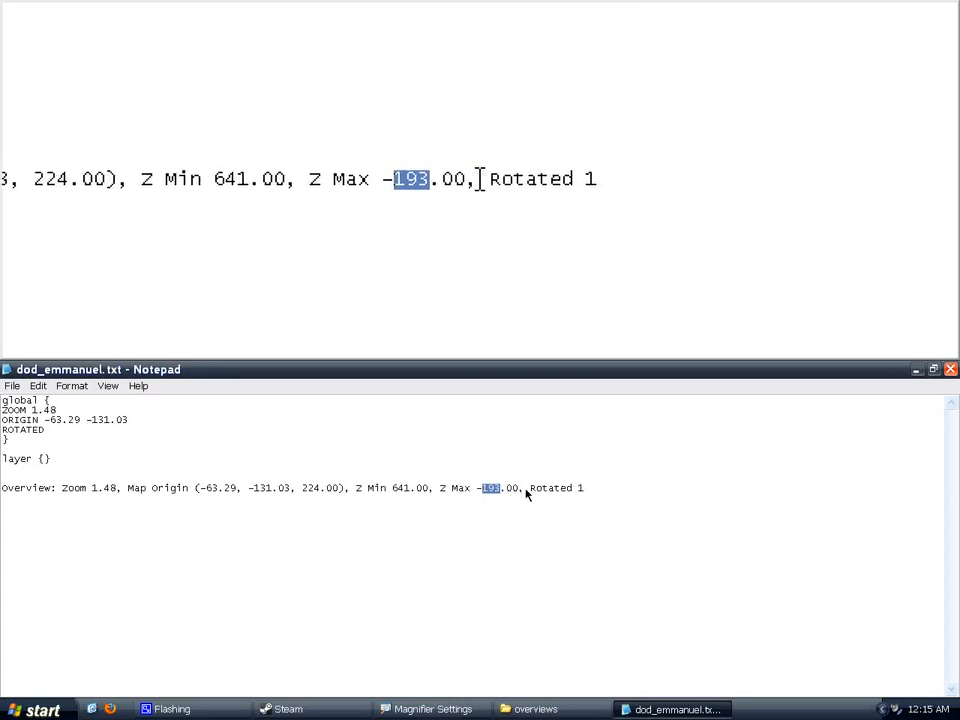
{"action": "left_click_drag", "start_coordinate": [502, 493], "coordinate": [476, 490]}
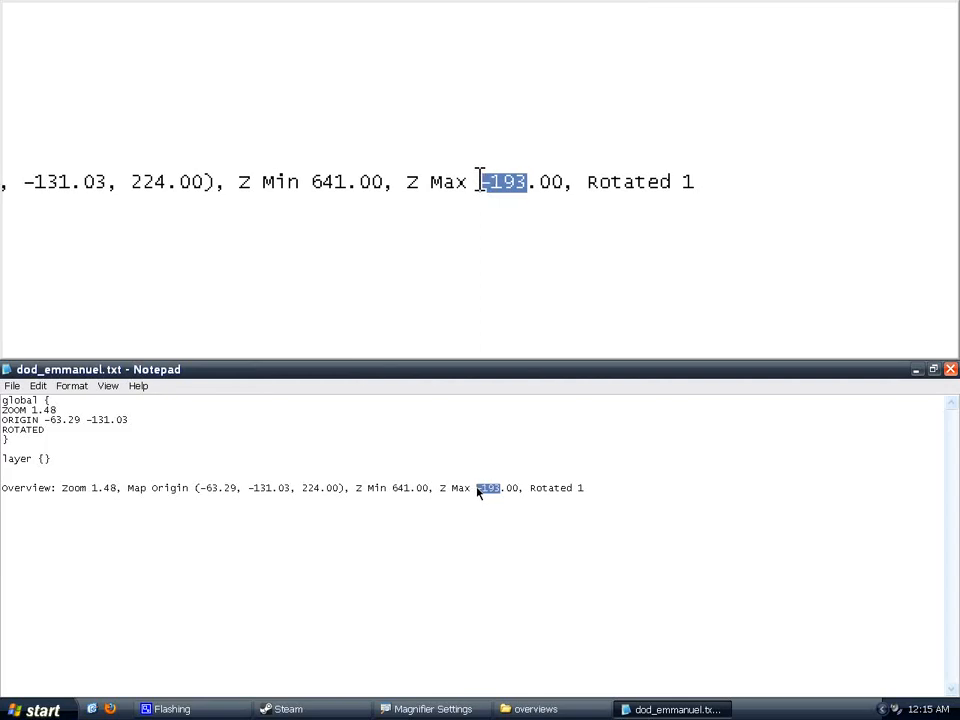
{"action": "right_click", "coordinate": [489, 491]}
{"action": "left_click", "coordinate": [511, 537]}
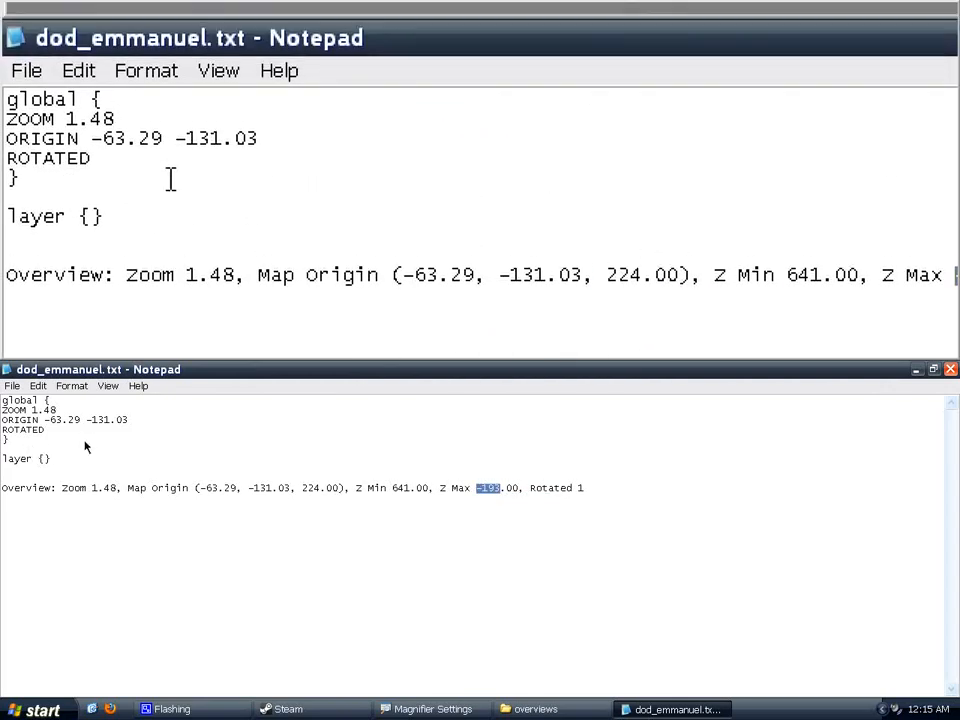
{"action": "left_click", "coordinate": [190, 422]}
{"action": "key", "text": "ctrl+v"}
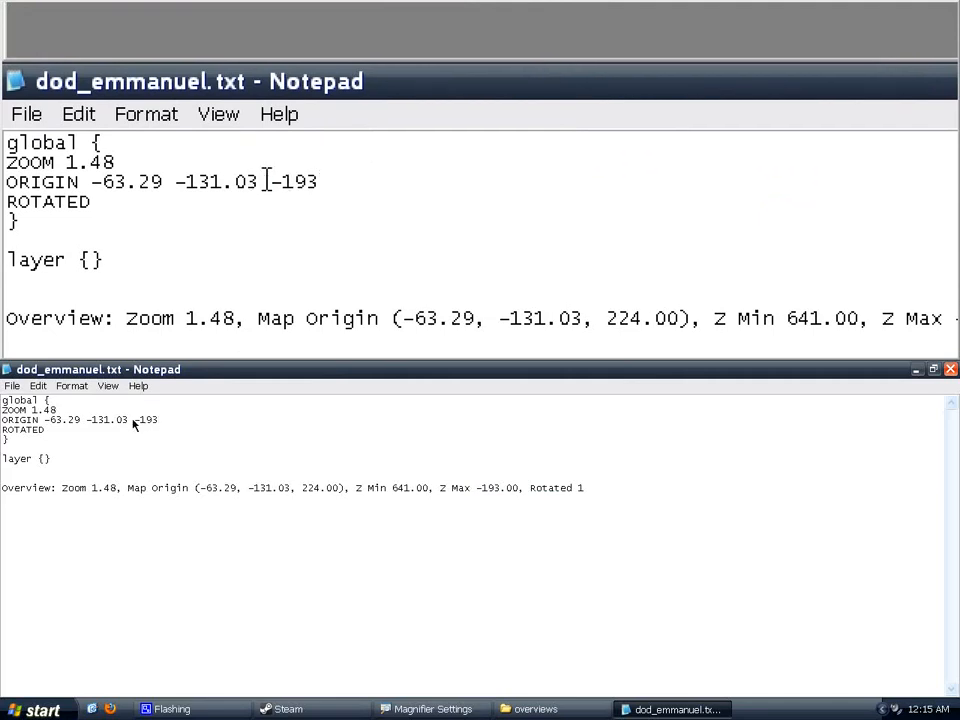
{"action": "key", "text": "Down"}
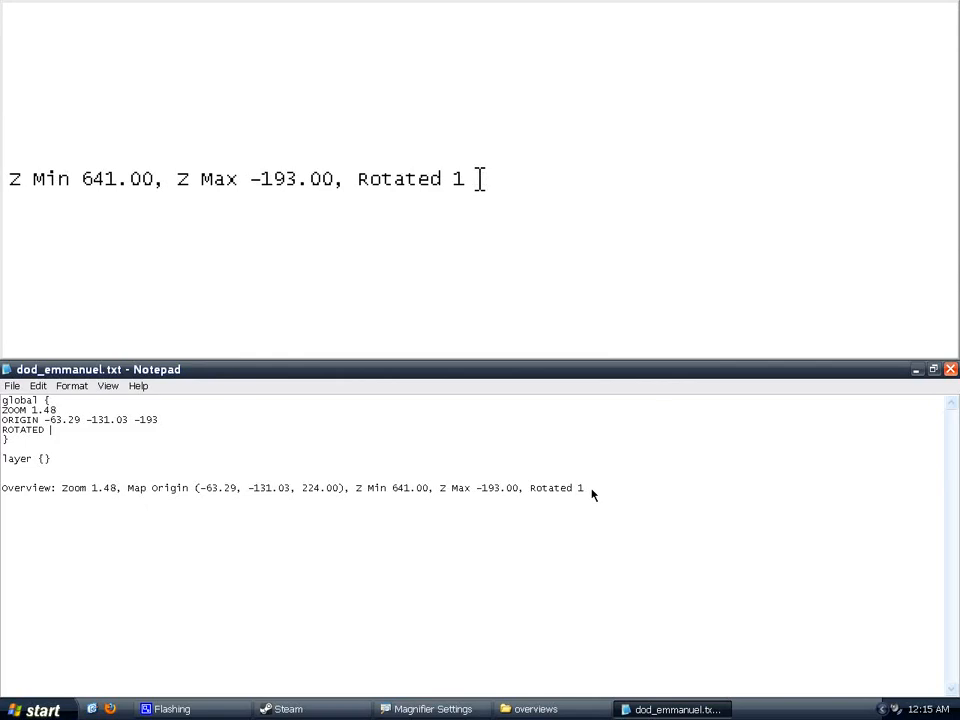
{"action": "type", "text": "1"}
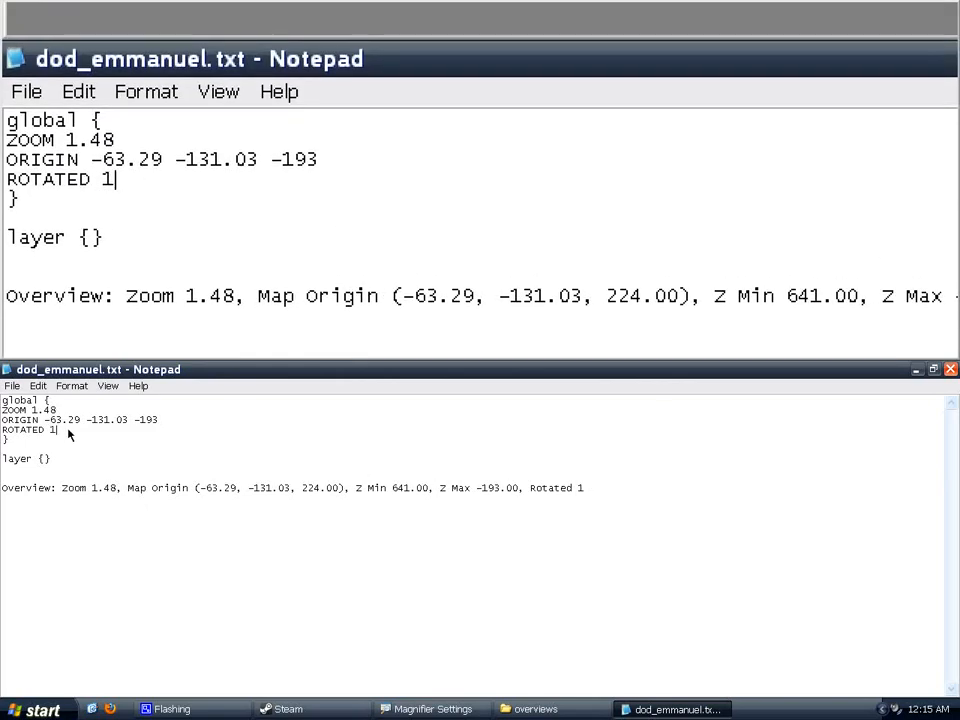
Split the layer braces onto separate lines and add IMAGE "" and HEIGHT entries between them
{"action": "left_click", "coordinate": [45, 460]}
{"action": "key", "text": "Return"}
{"action": "key", "text": "Return"}
{"action": "key", "text": "Return"}
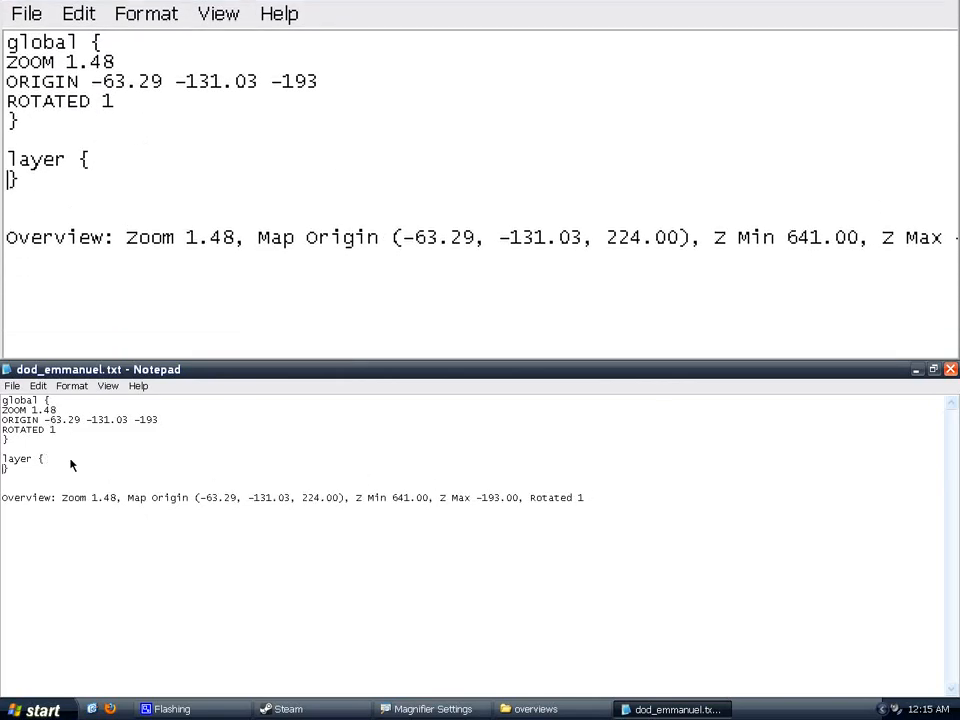
{"action": "key", "text": "Up"}
{"action": "key", "text": "Up"}
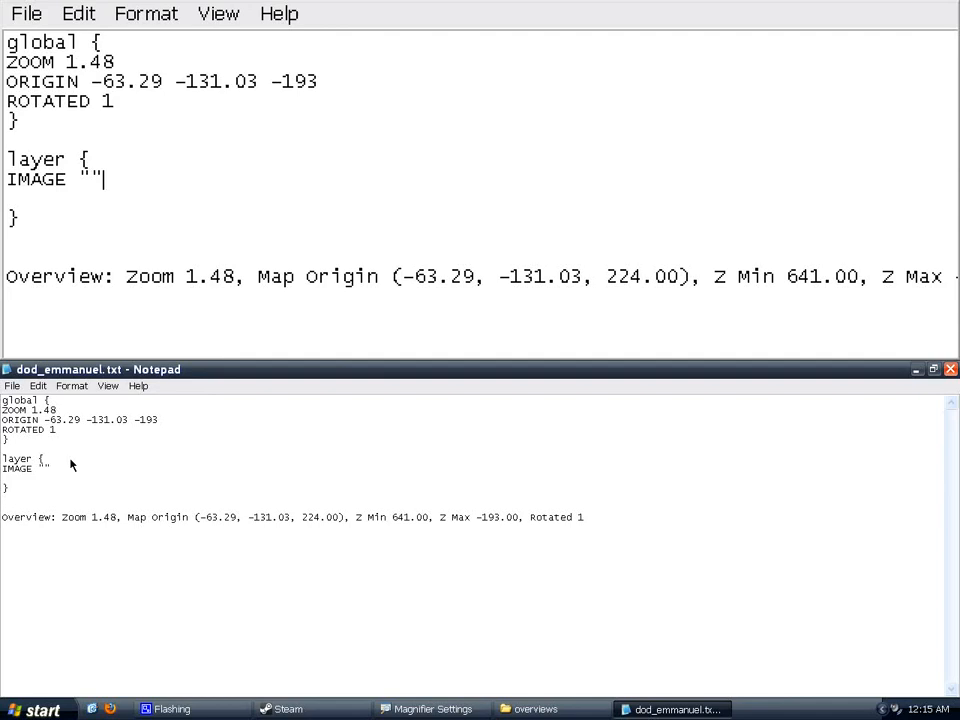
{"action": "key", "text": "Down"}
{"action": "type", "text": "H"}
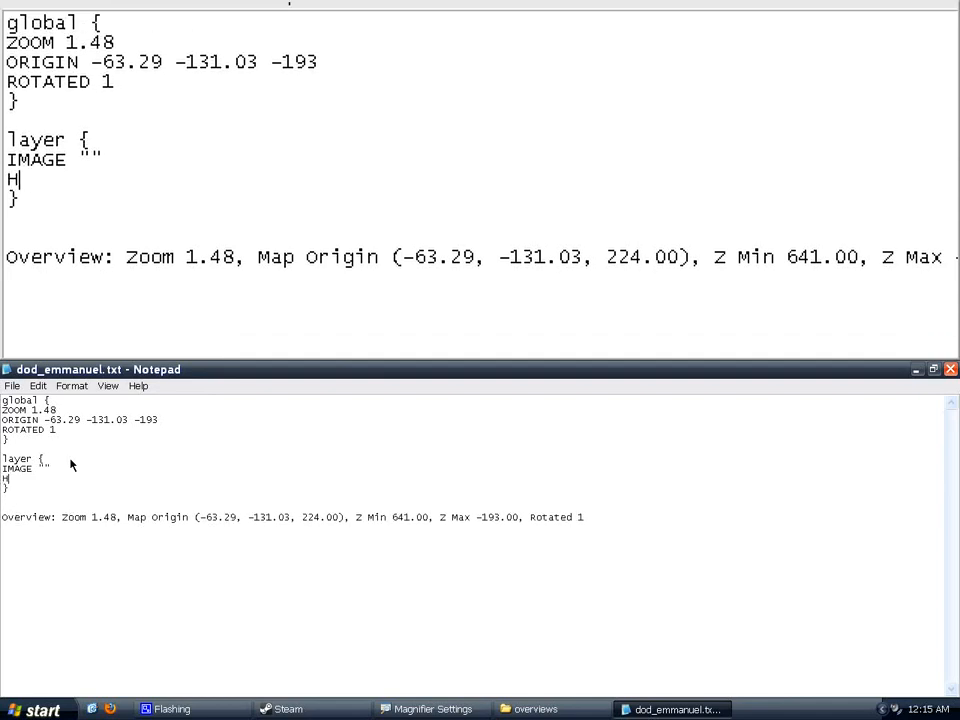
{"action": "type", "text": "EIGH"}
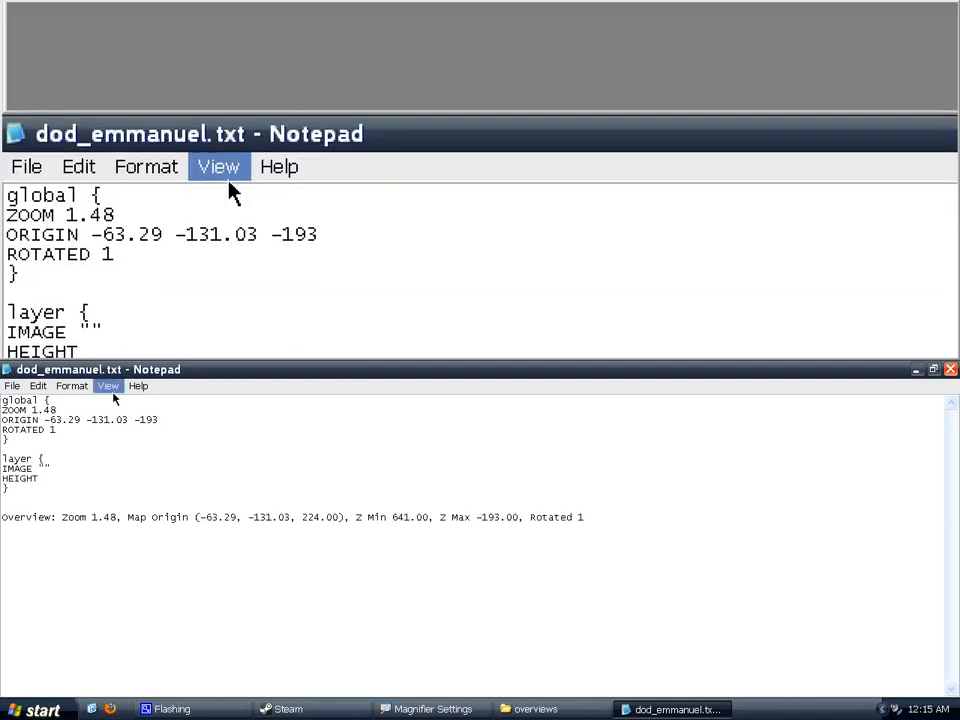
{"action": "type", "text": "T"}
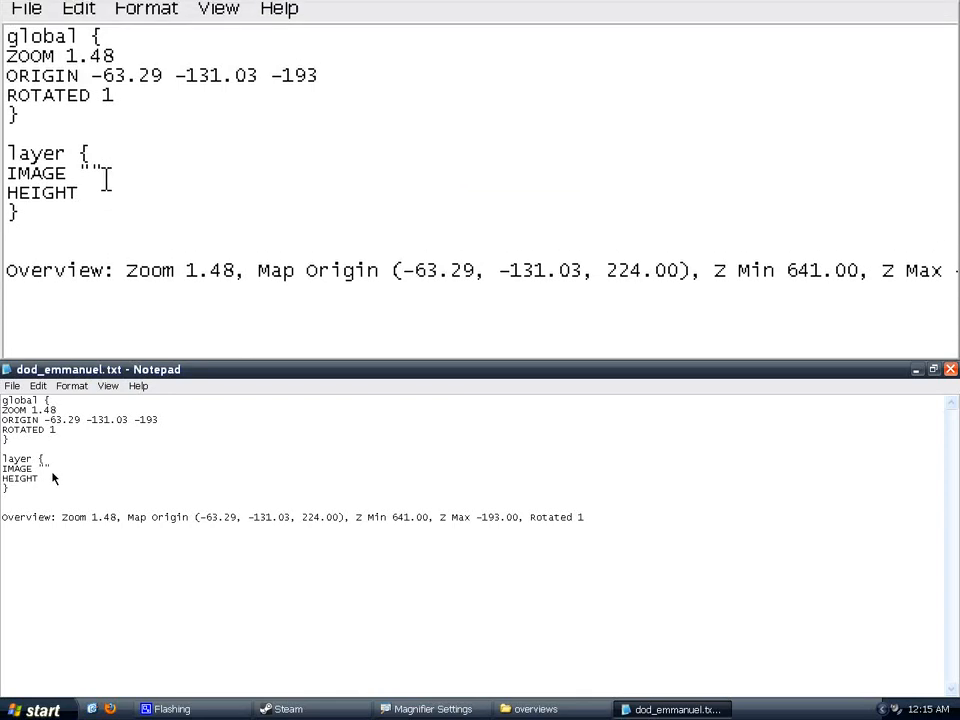
Copy the third ORIGIN value, -193, to the HEIGHT entry of the layer block
{"action": "left_click_drag", "start_coordinate": [165, 422], "coordinate": [134, 421]}
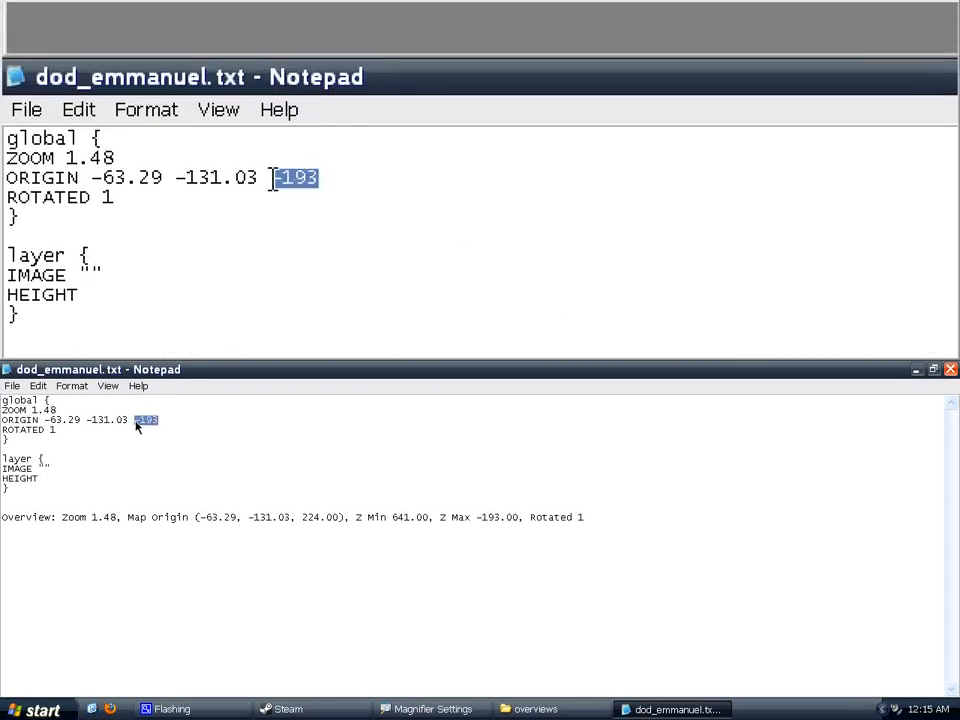
{"action": "key", "text": "ctrl+c"}
{"action": "double_click", "coordinate": [51, 480]}
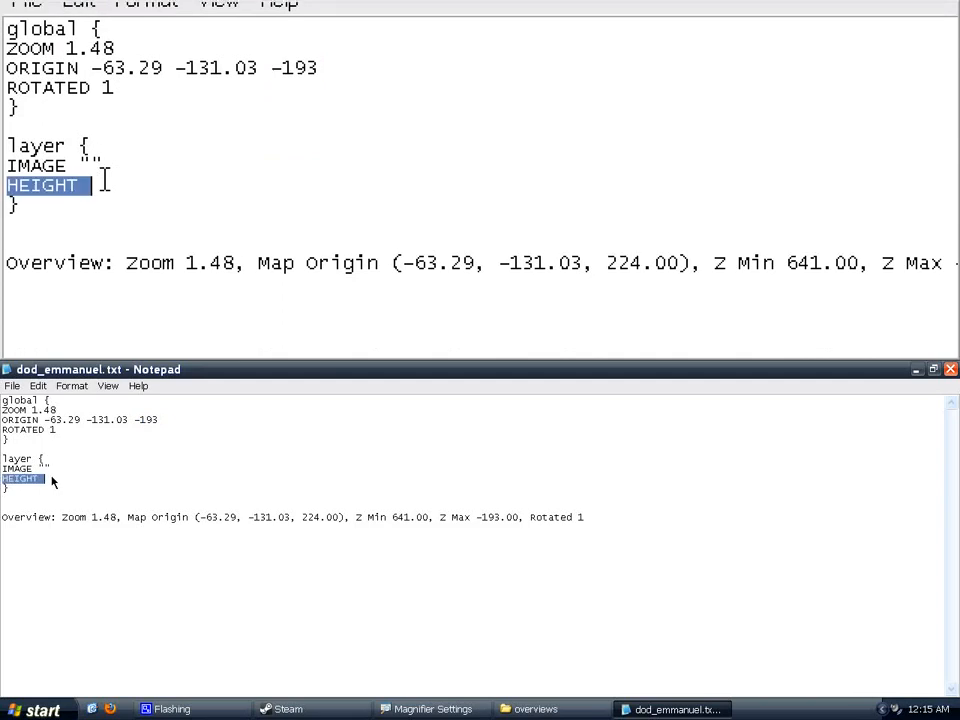
{"action": "left_click", "coordinate": [60, 484]}
{"action": "key", "text": "ctrl+v"}
Enter the path overviews/dod_emmanuel.bmp between the quotation marks of the IMAGE entry
{"action": "left_click", "coordinate": [44, 469]}
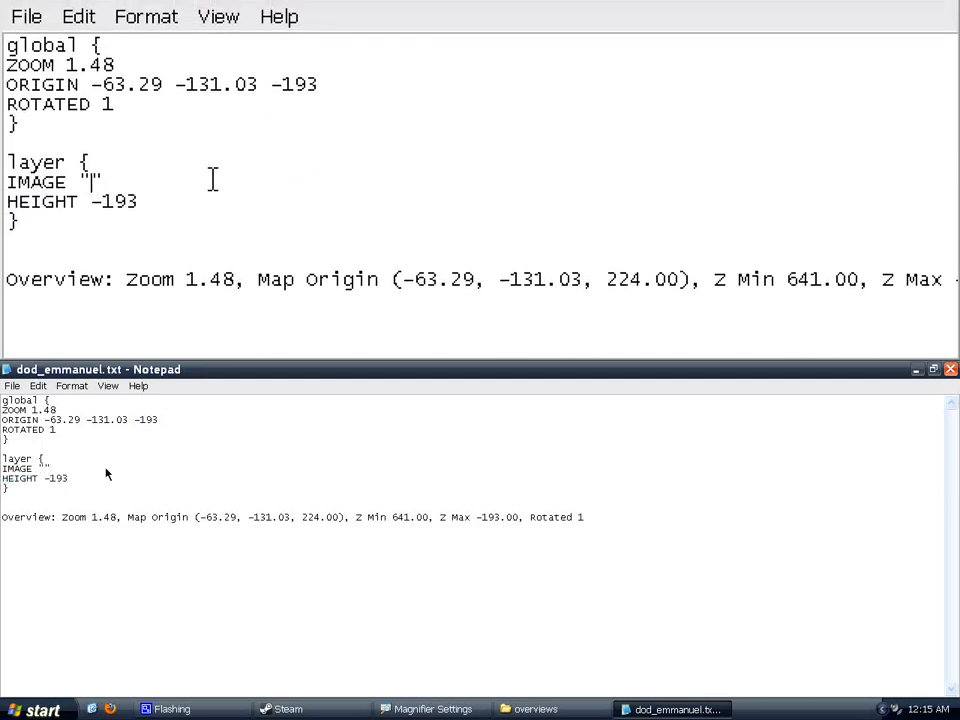
{"action": "type", "text": "over"}
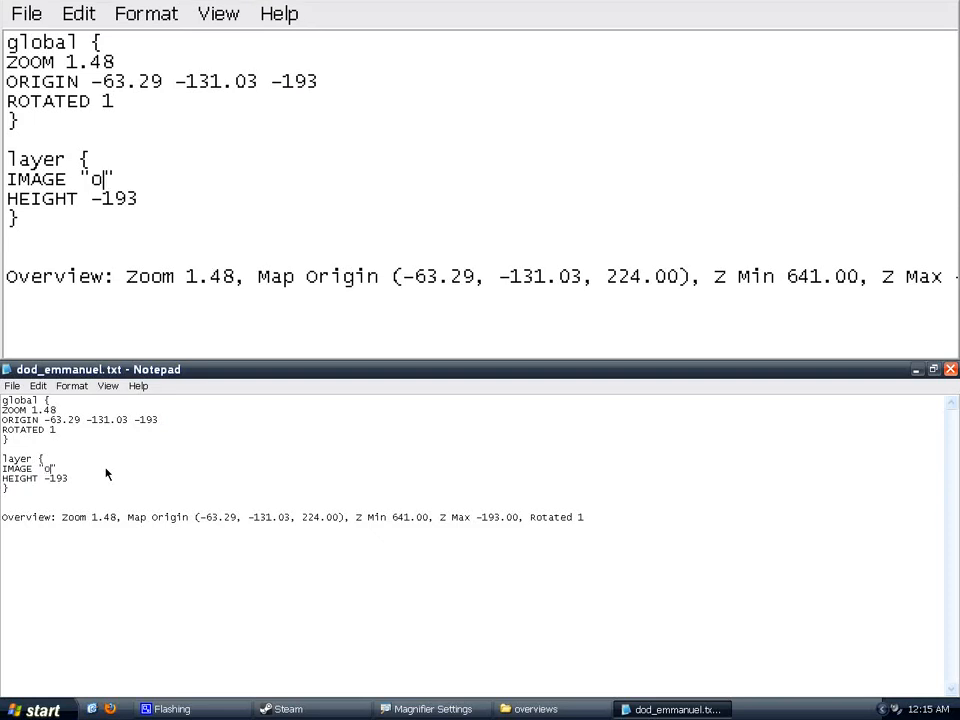
{"action": "type", "text": "views"}
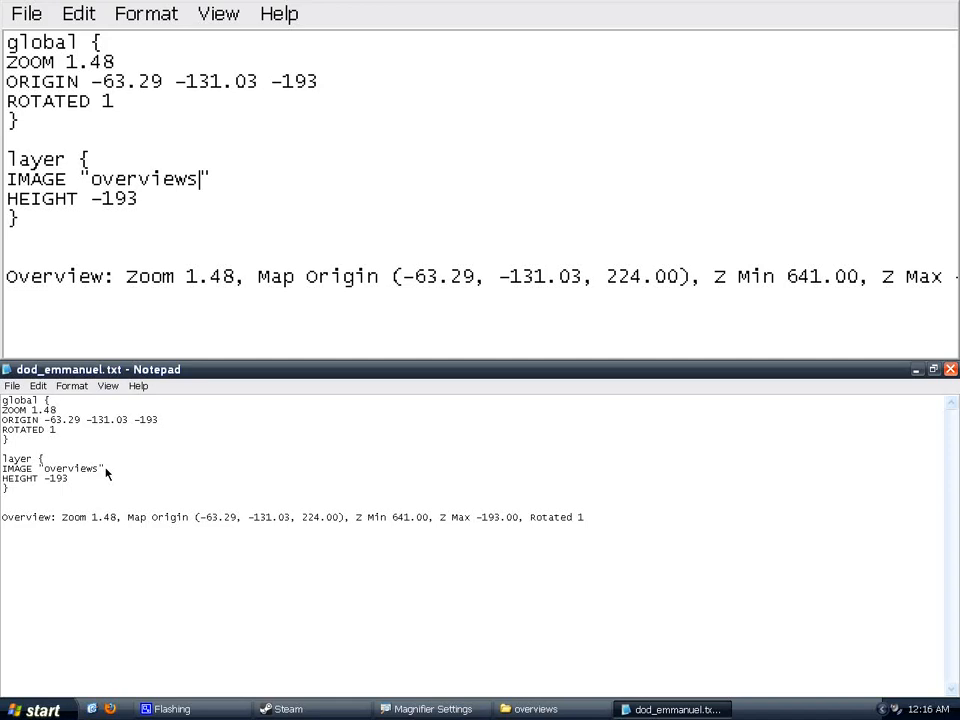
{"action": "type", "text": "/dod_emma"}
{"action": "key", "text": "BackSpace"}
{"action": "type", "text": "manuel.bmp"}
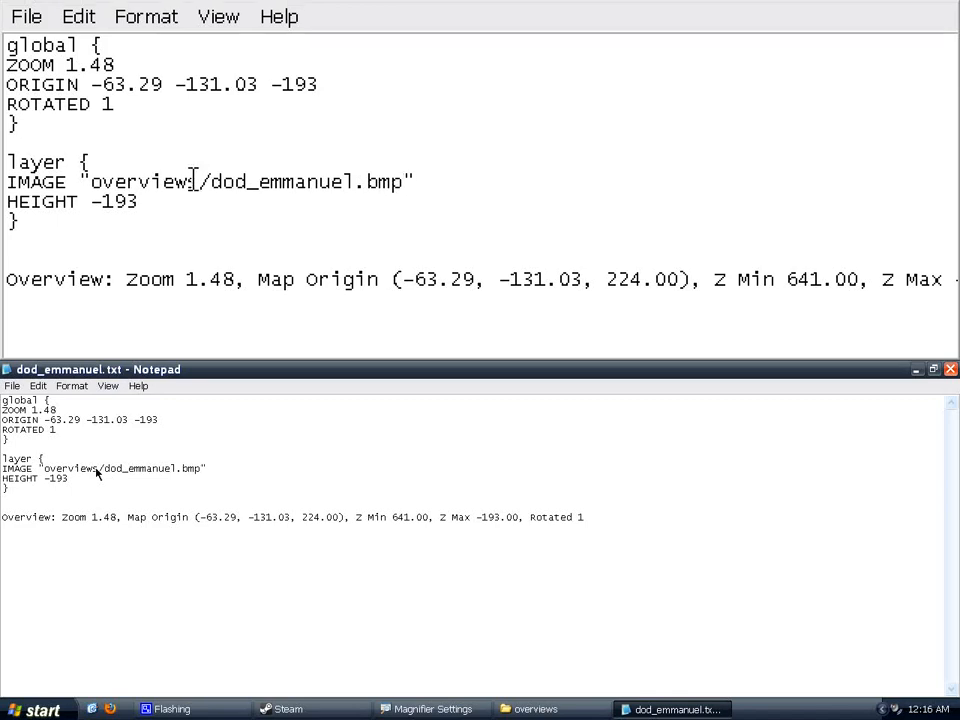
Comment out the Overview line by putting // and a space in front of it
{"action": "left_click", "coordinate": [101, 492]}
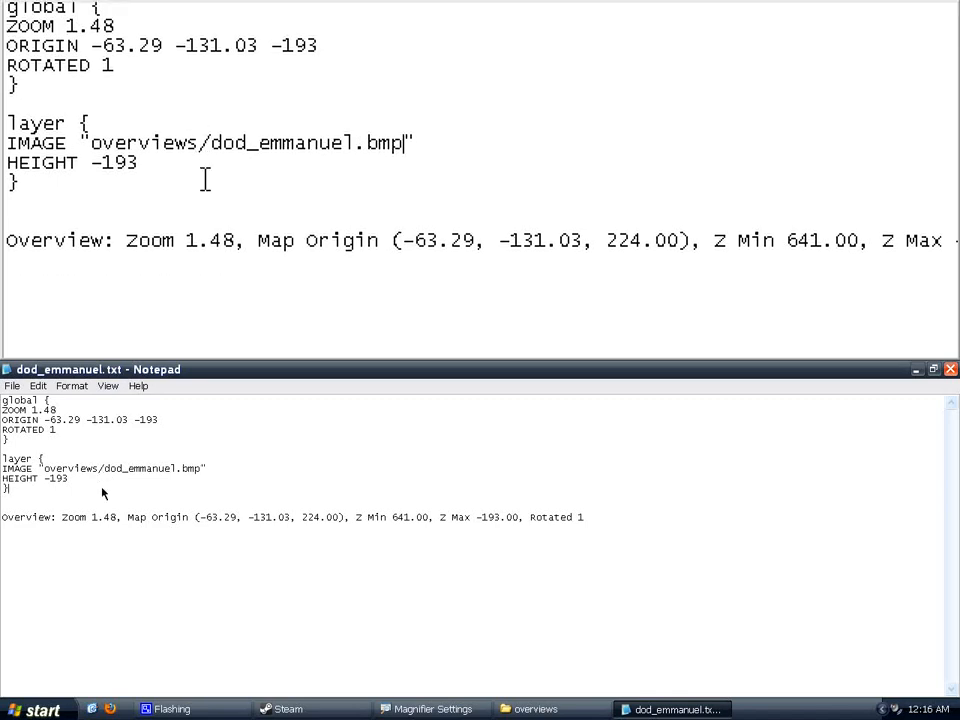
{"action": "left_click", "coordinate": [2, 514]}
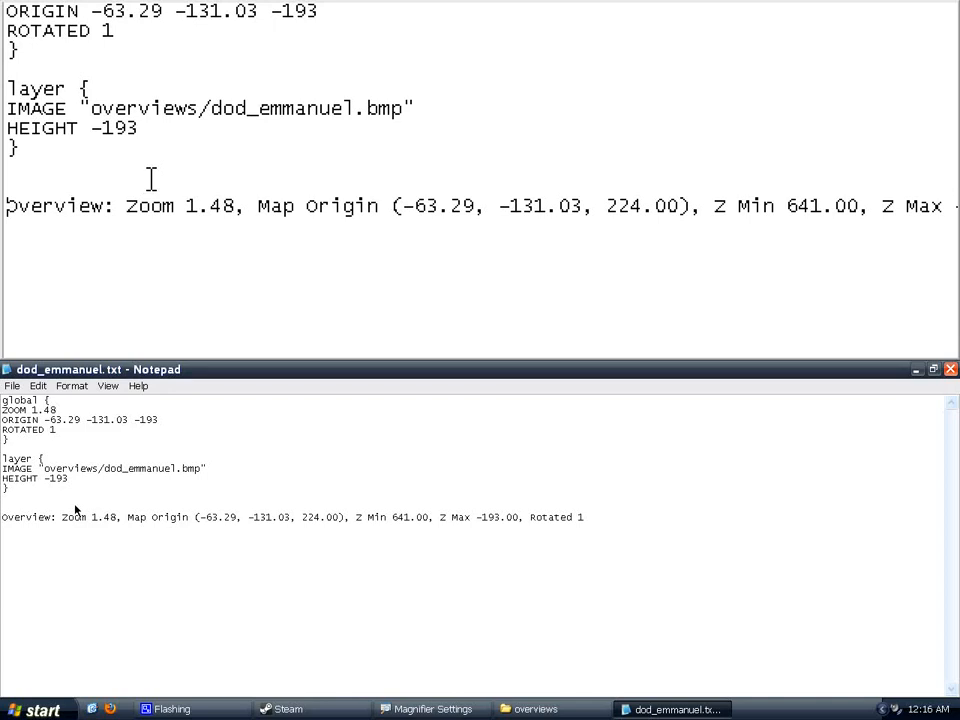
{"action": "type", "text": "//"}
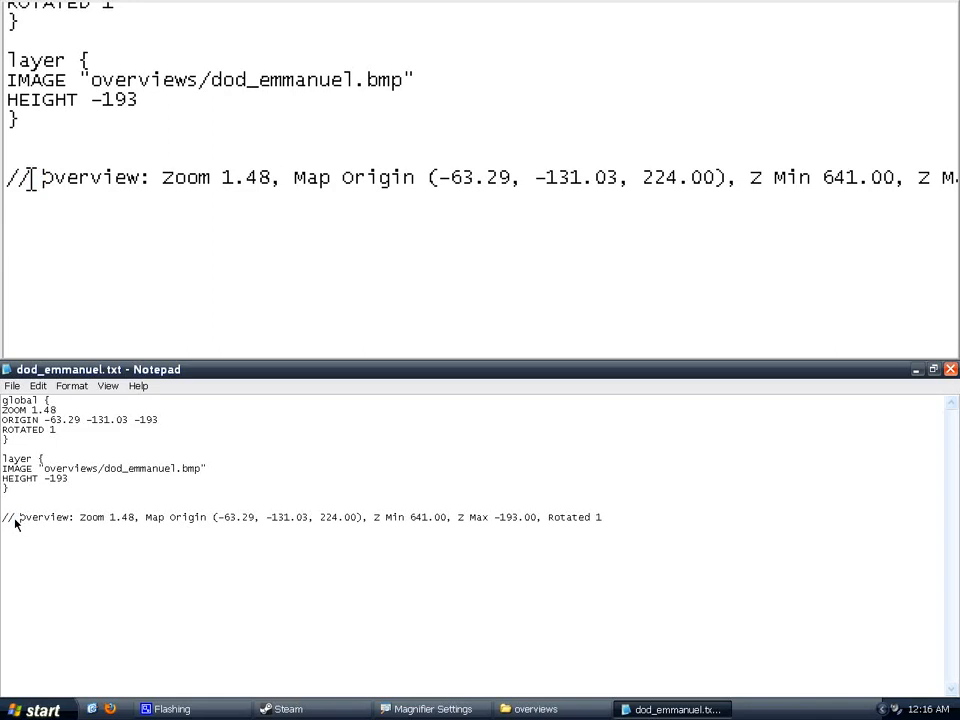
{"action": "left_click", "coordinate": [18, 505]}
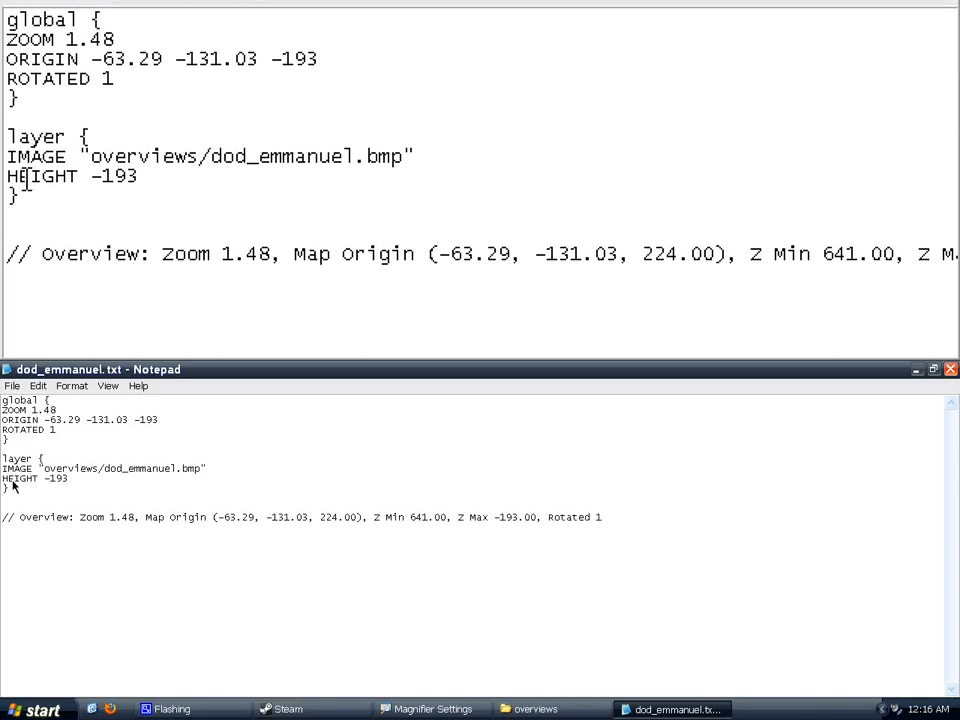
Save the changes to dod_emmanuel.txt and close the file
{"action": "left_click", "coordinate": [12, 386]}
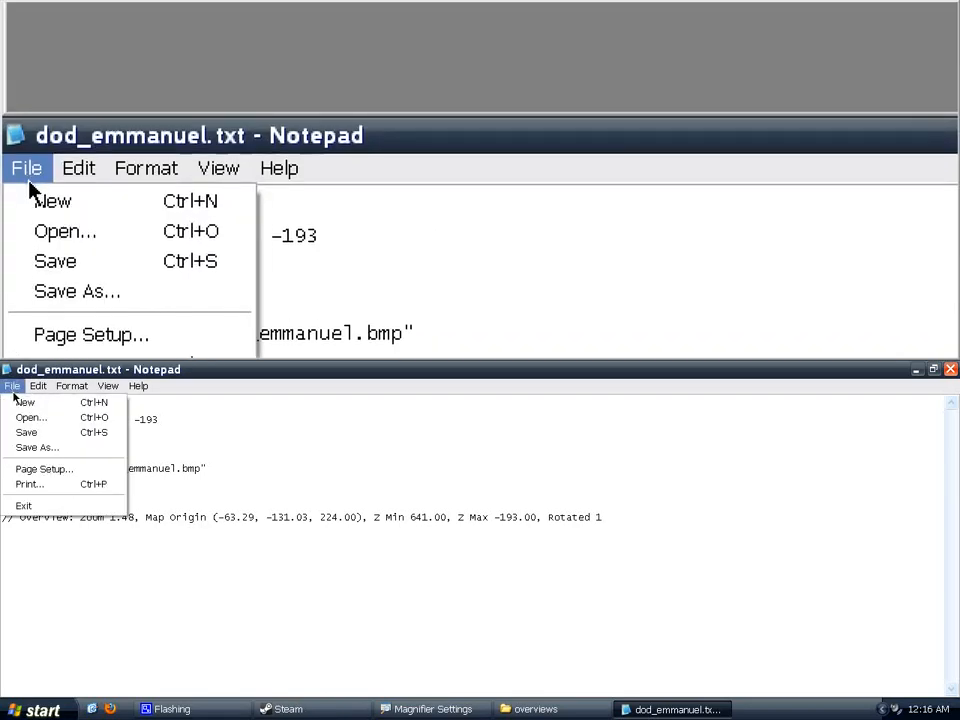
{"action": "left_click", "coordinate": [27, 433]}
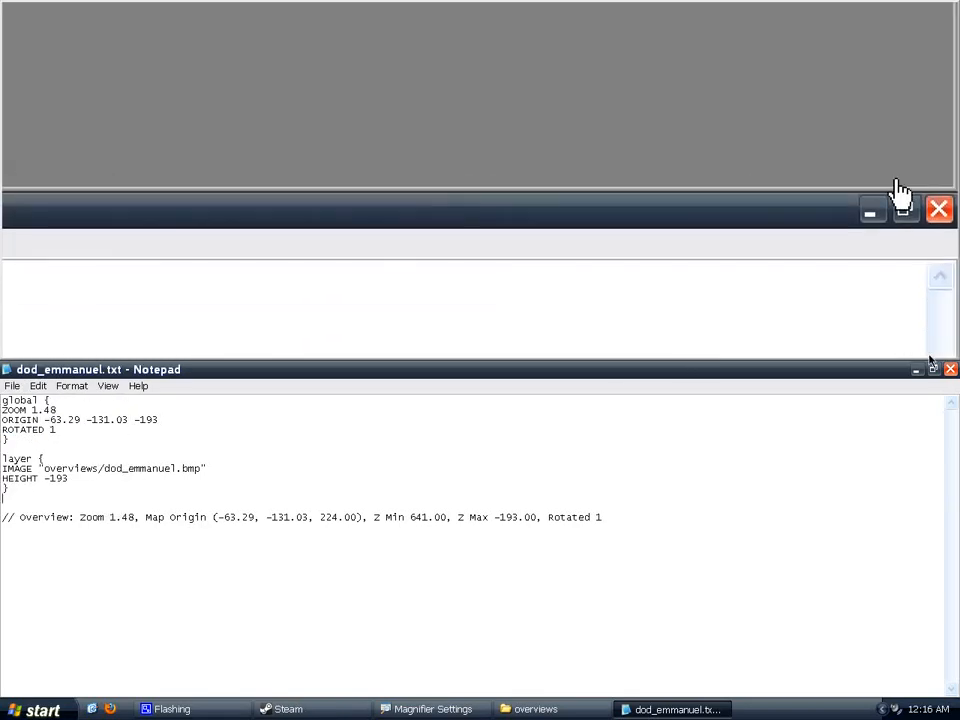
{"action": "left_click", "coordinate": [950, 369]}
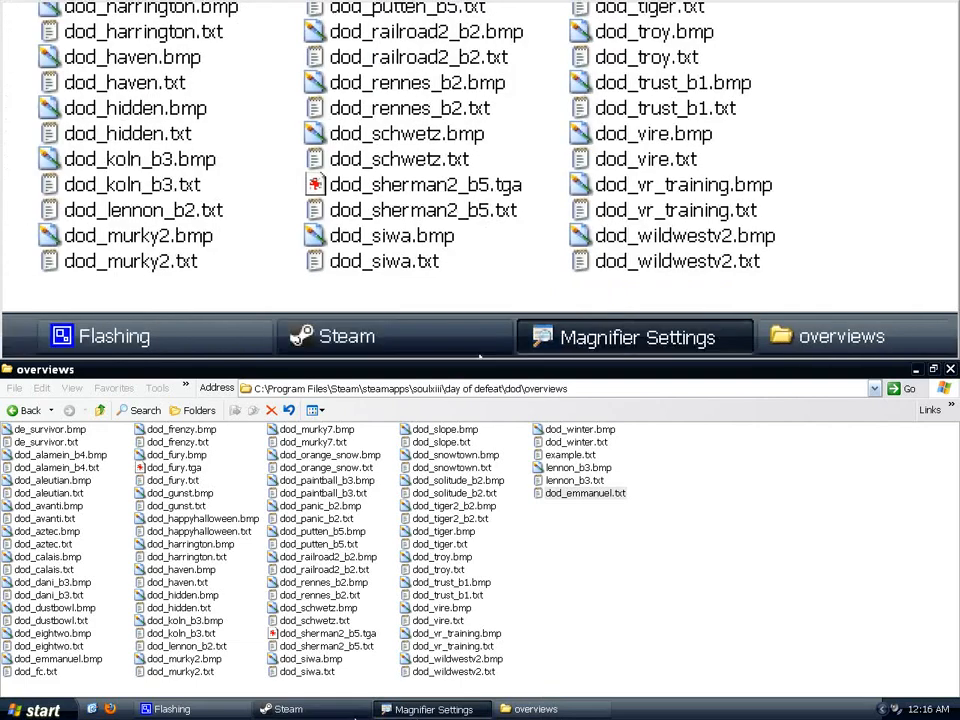
Close the screen magnifier and refresh the overviews folder so its files are listed in order
{"action": "right_click", "coordinate": [393, 716]}
{"action": "left_click", "coordinate": [430, 677]}
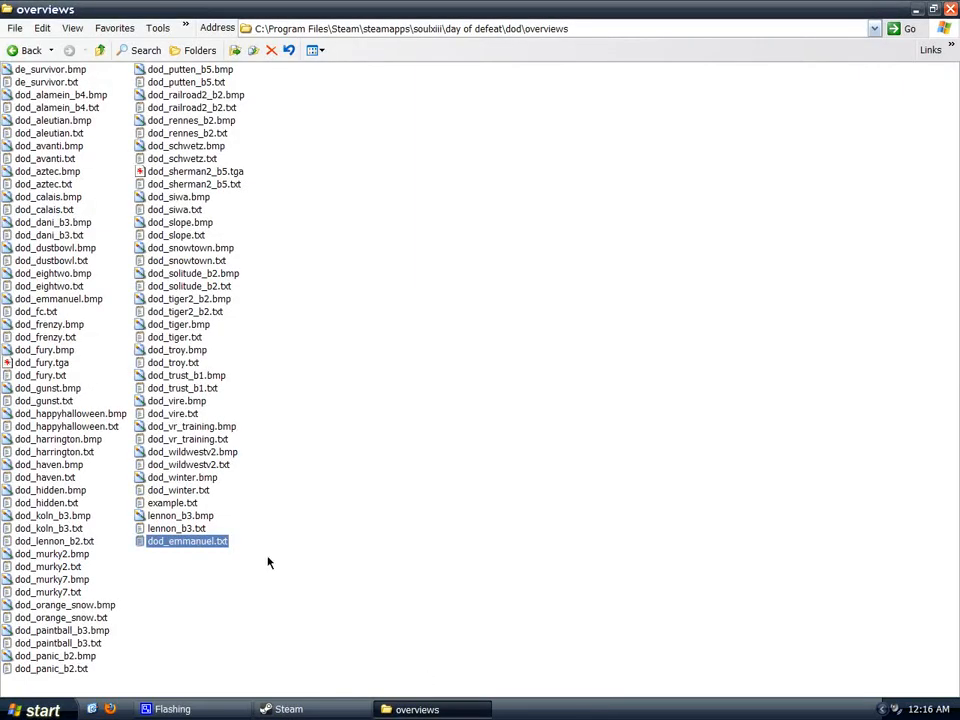
{"action": "right_click", "coordinate": [266, 322]}
{"action": "left_click", "coordinate": [305, 391]}
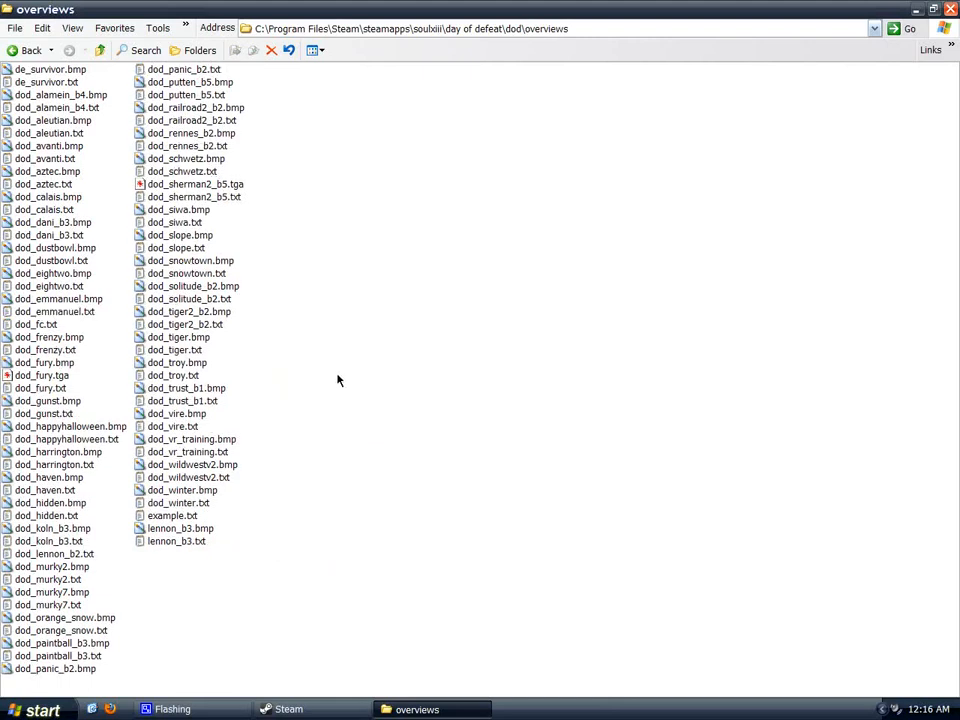
Open dod_emmanuel.bmp from the overviews folder in GIMP and move the Layers dialog away from the image
{"action": "left_click", "coordinate": [76, 300]}
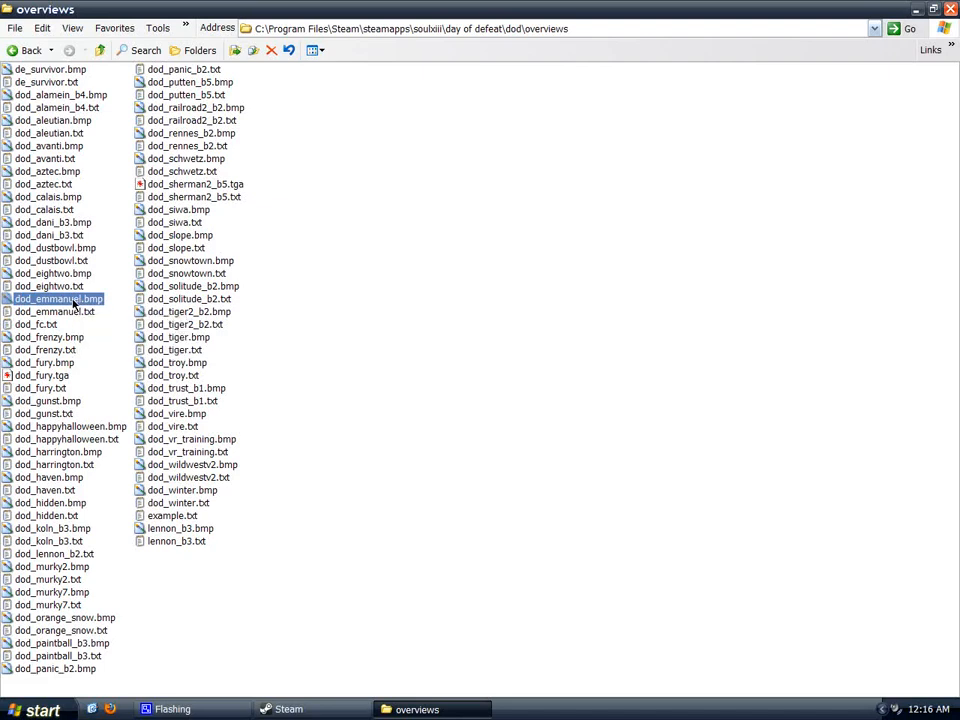
{"action": "right_click", "coordinate": [82, 301]}
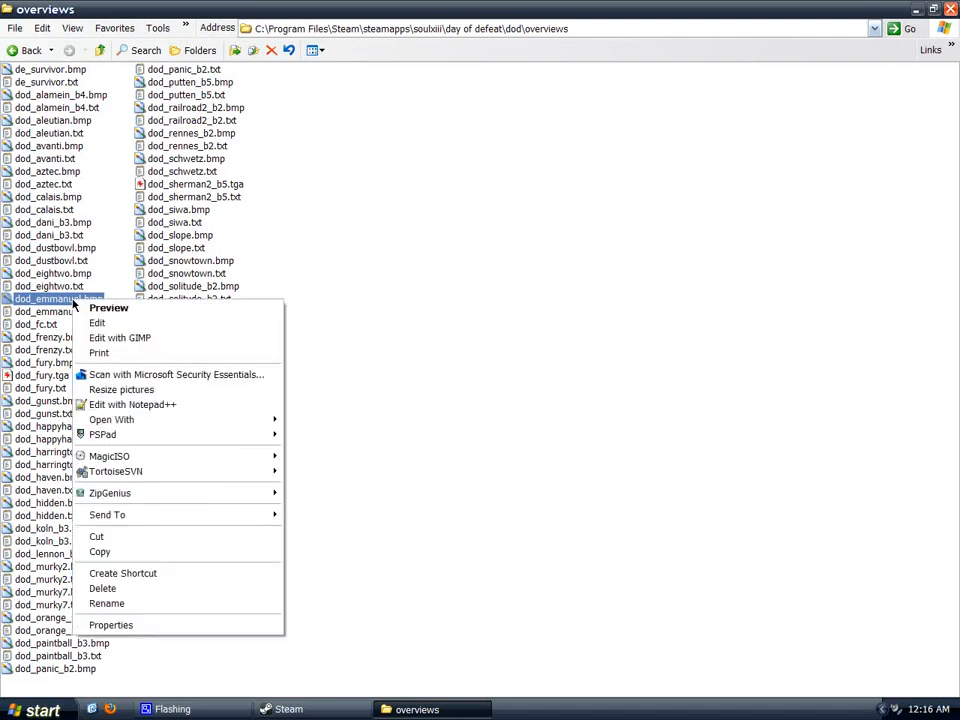
{"action": "left_click", "coordinate": [117, 339]}
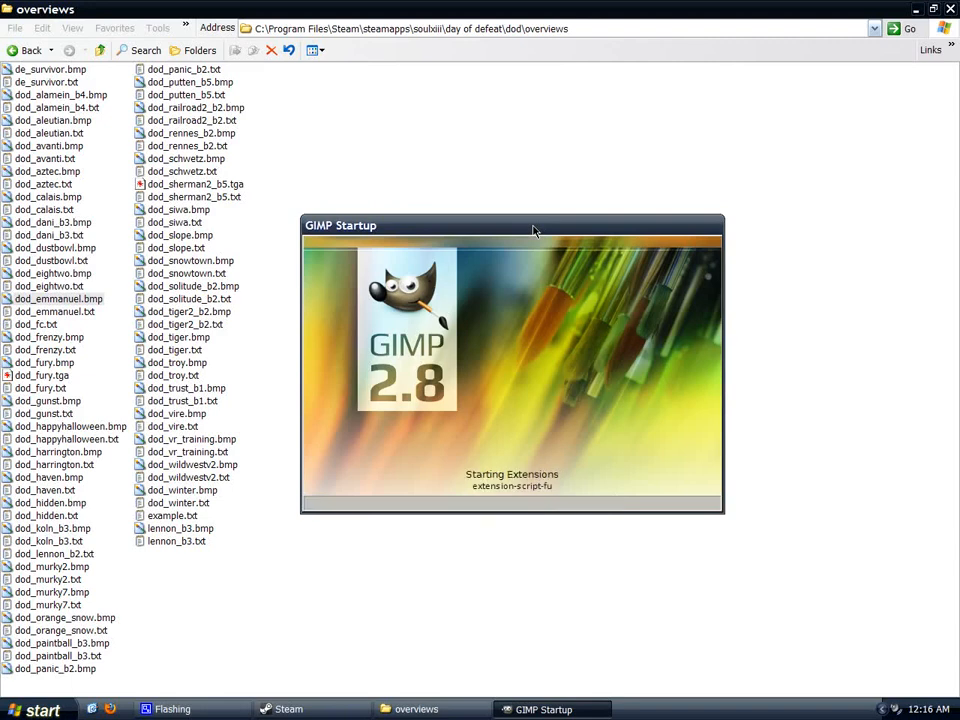
{"action": "left_click_drag", "start_coordinate": [533, 231], "coordinate": [540, 232]}
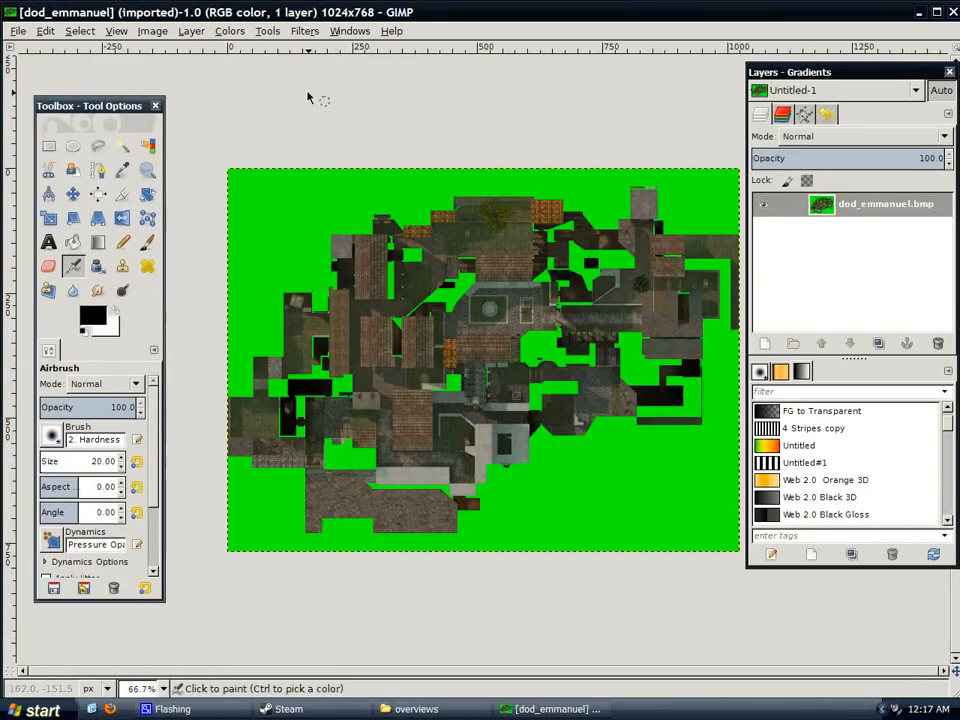
{"action": "left_click_drag", "start_coordinate": [868, 75], "coordinate": [889, 72]}
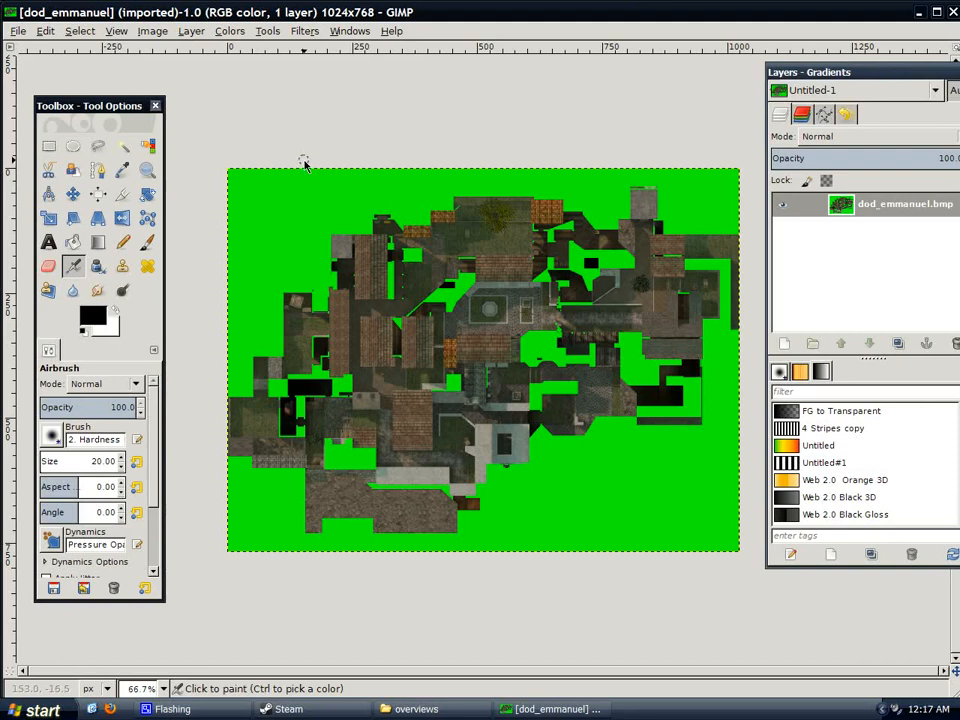
Convert the image to indexed colors with a generated optimum palette of at most 256 colors and no dithering
{"action": "left_click", "coordinate": [152, 31]}
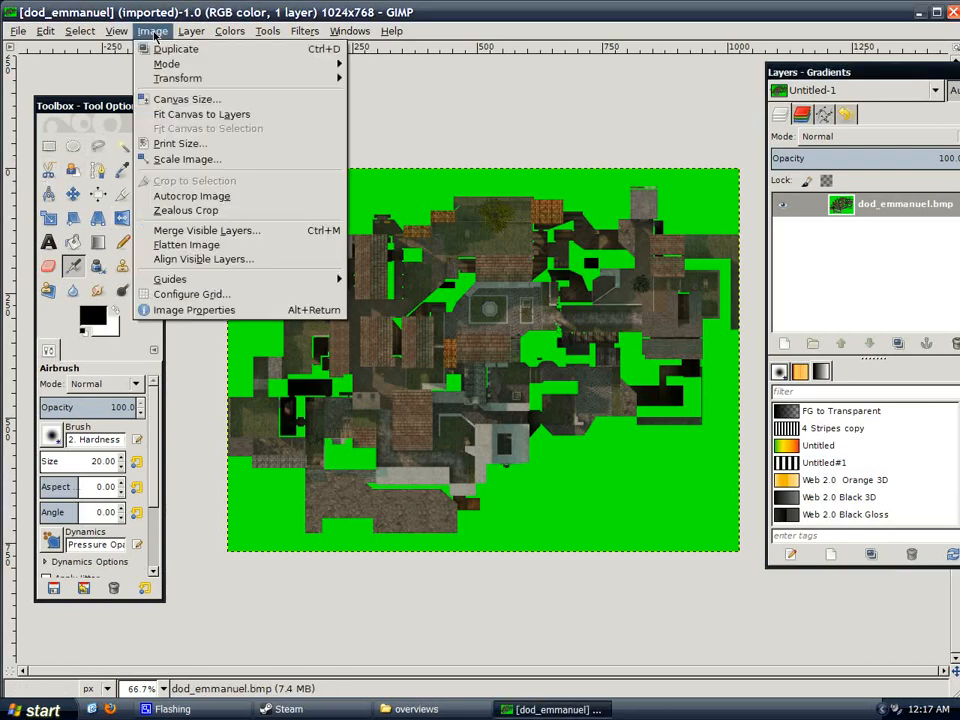
{"action": "mouse_move", "coordinate": [285, 67]}
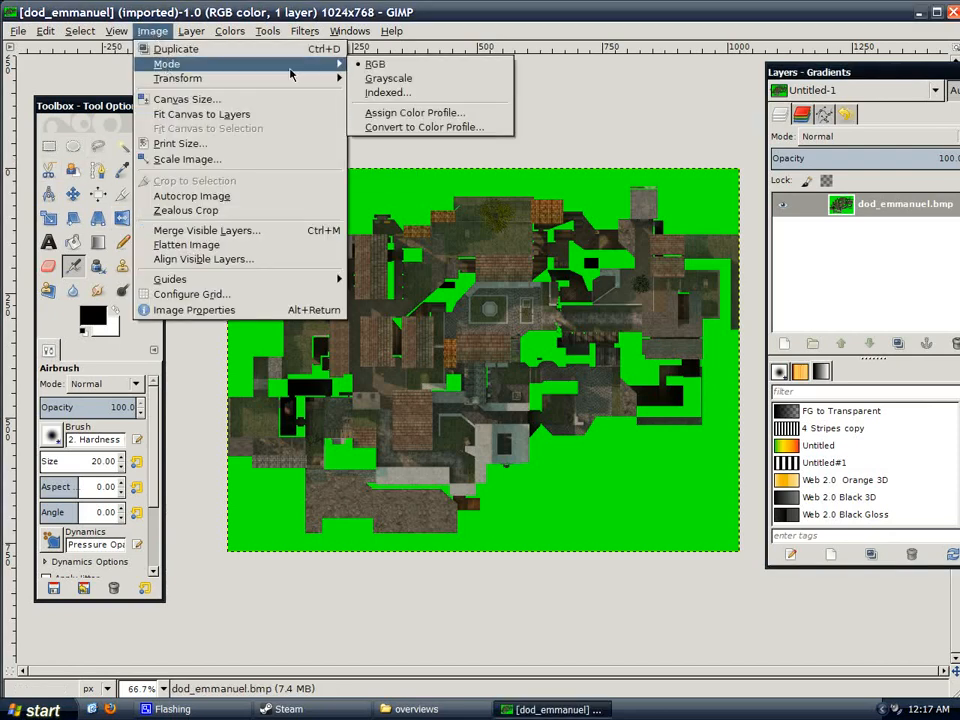
{"action": "left_click", "coordinate": [390, 92]}
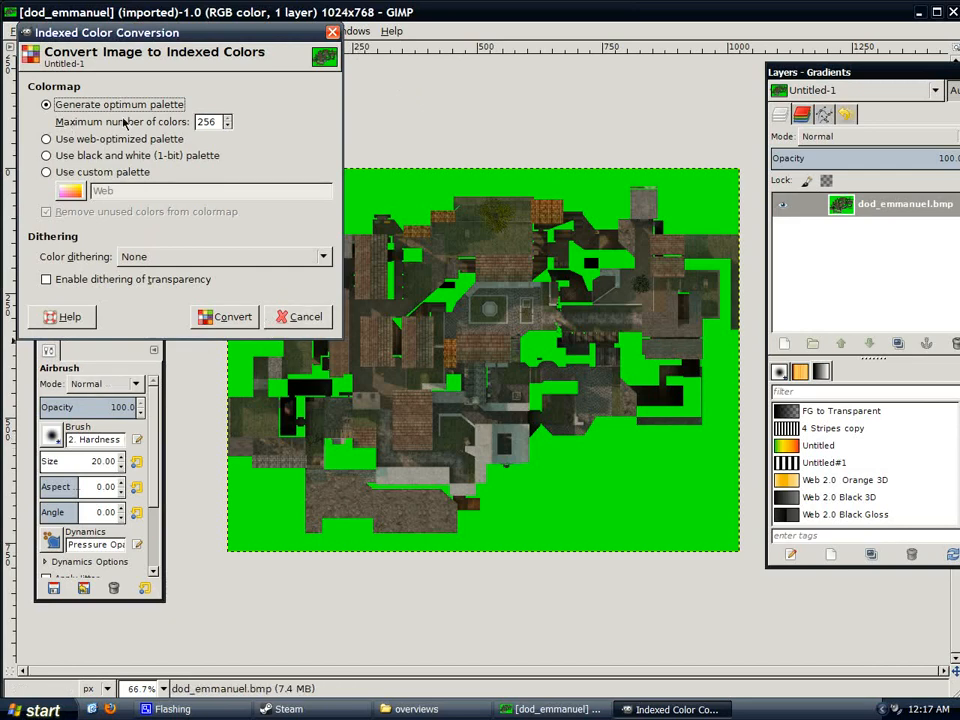
{"action": "left_click", "coordinate": [226, 318]}
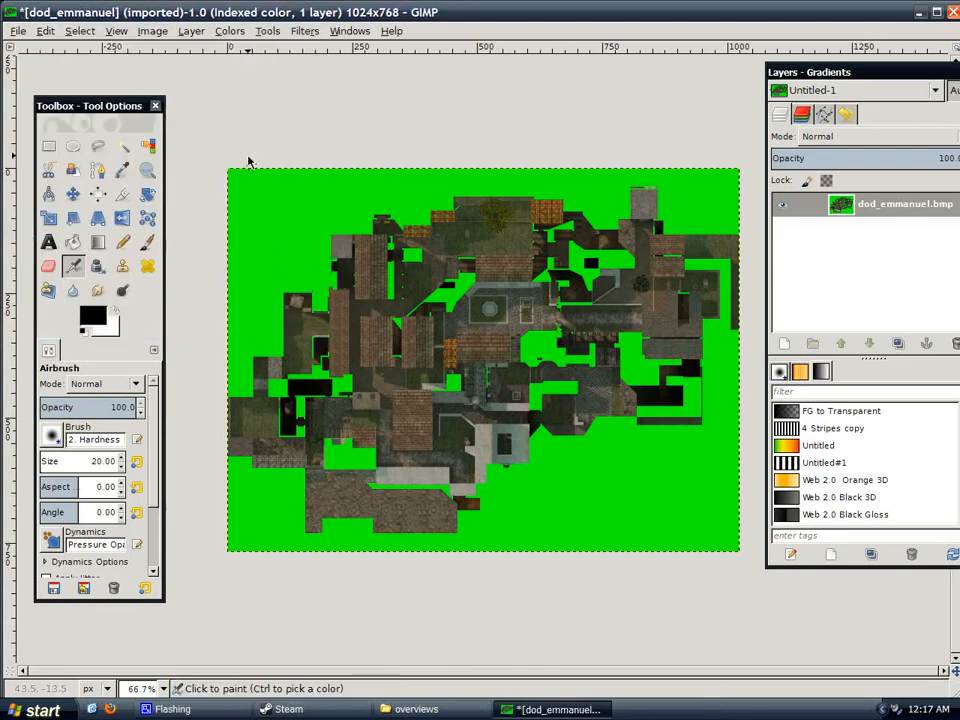
Switch the image from indexed colors back to RGB mode
{"action": "left_click", "coordinate": [150, 32]}
{"action": "mouse_move", "coordinate": [165, 63]}
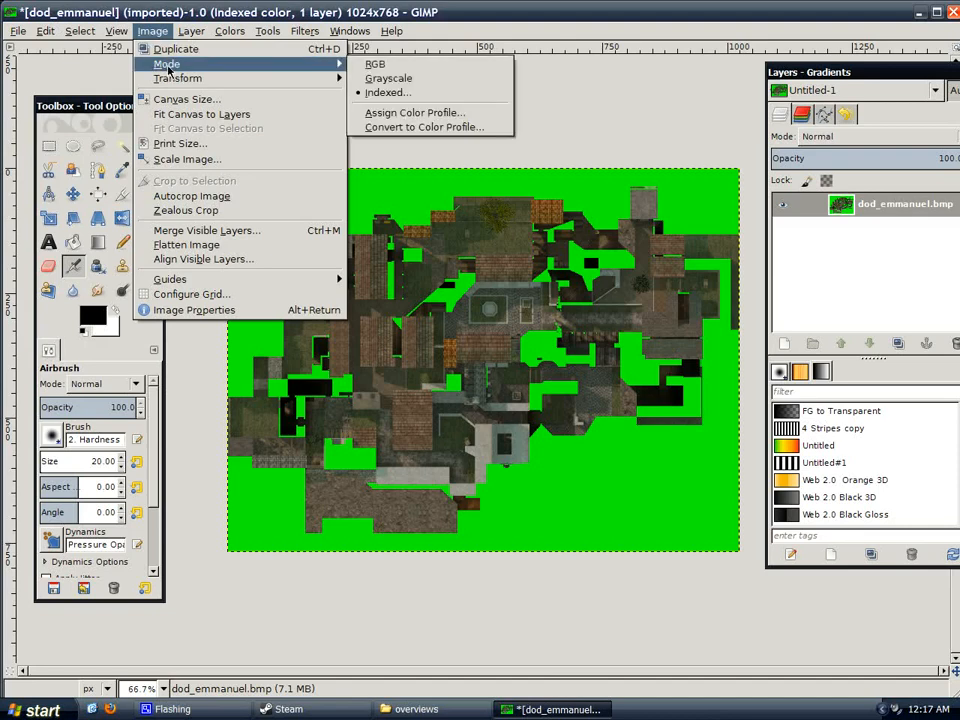
{"action": "left_click", "coordinate": [387, 72]}
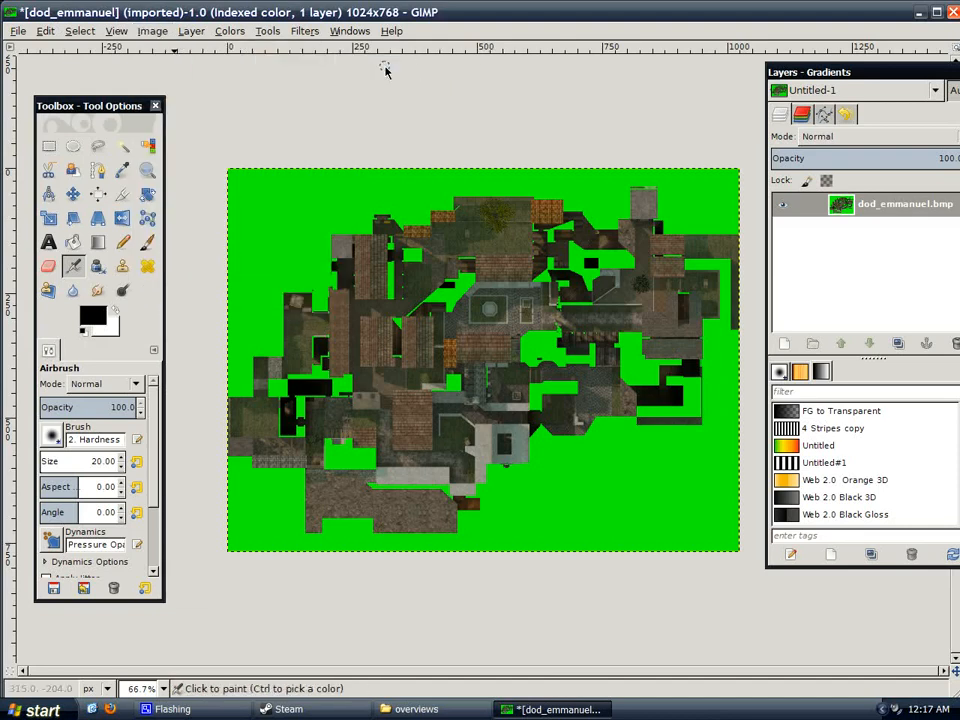
Pick the green map background as the foreground color and correct its HTML notation to 00ff00
{"action": "left_click", "coordinate": [122, 172]}
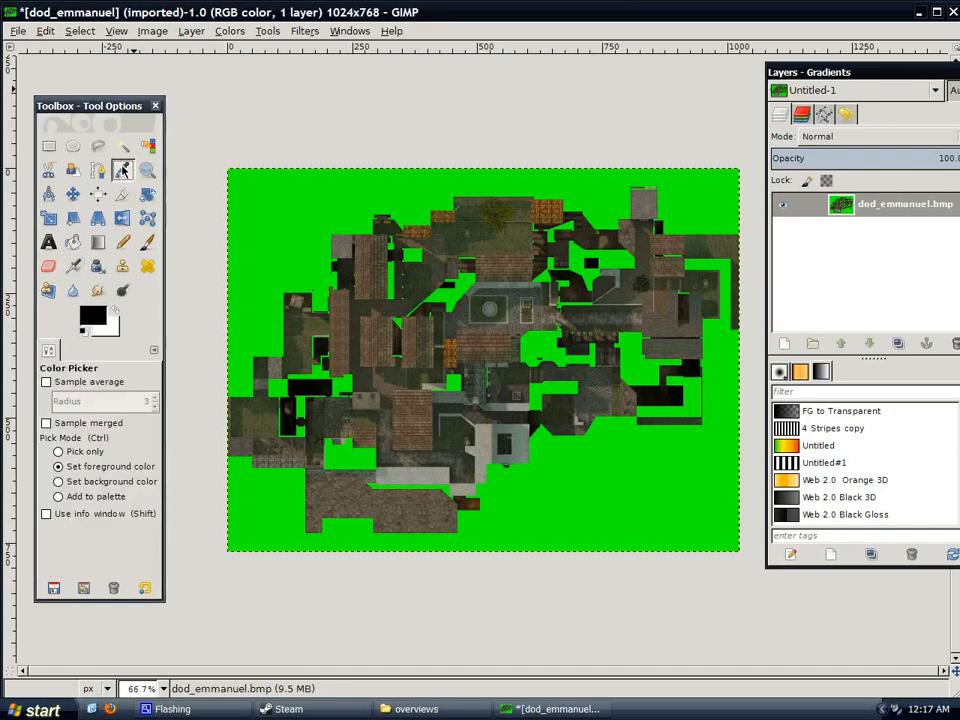
{"action": "left_click", "coordinate": [267, 214]}
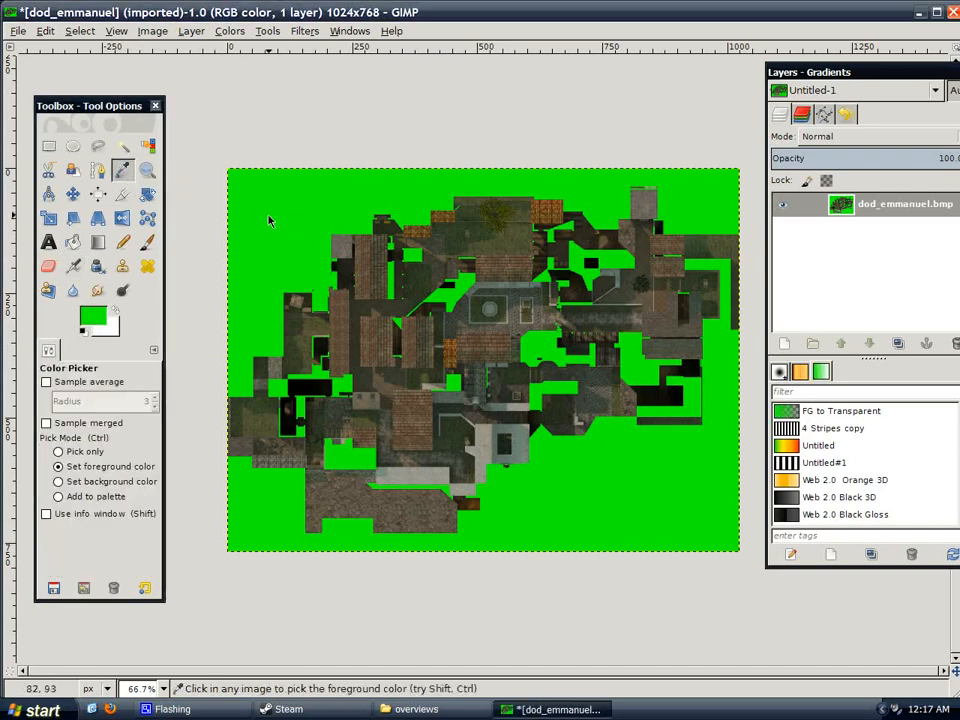
{"action": "left_click", "coordinate": [98, 320]}
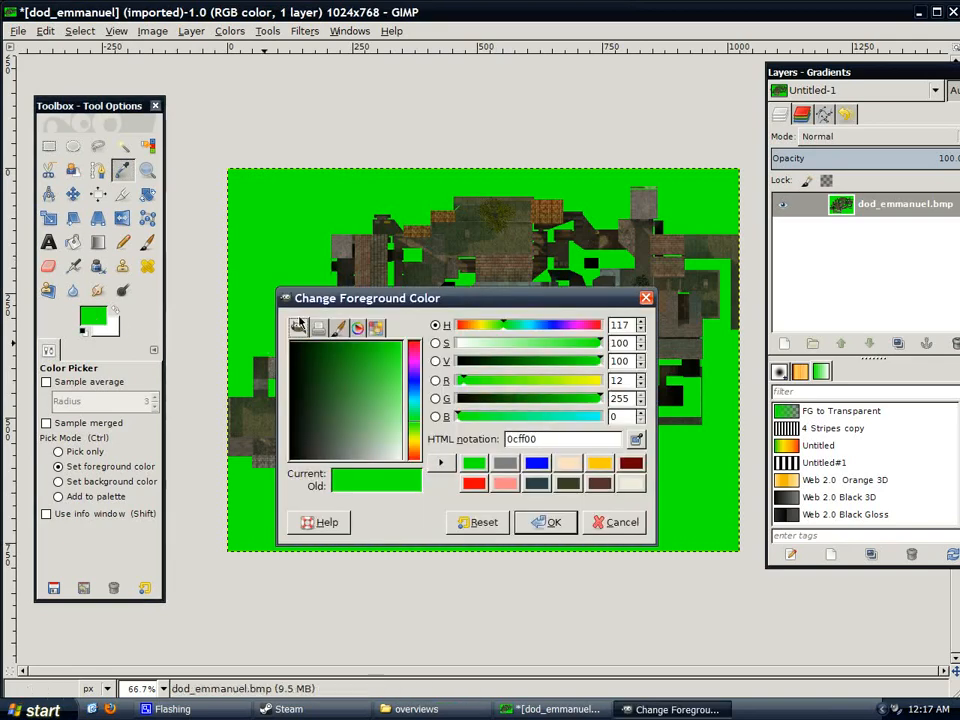
{"action": "left_click_drag", "start_coordinate": [361, 306], "coordinate": [341, 308]}
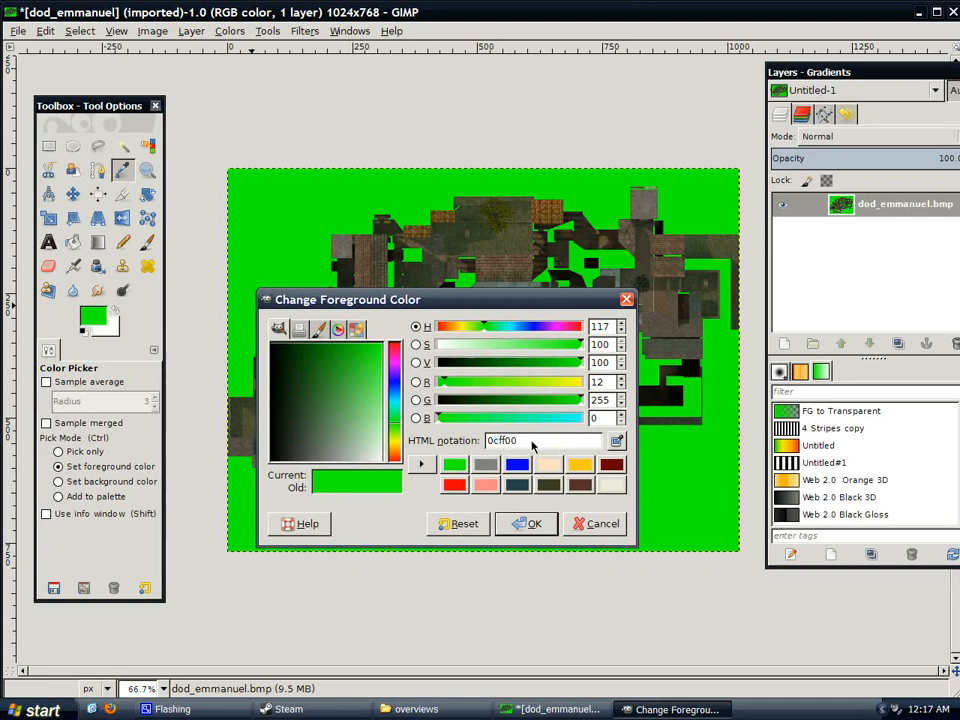
{"action": "left_click_drag", "start_coordinate": [437, 300], "coordinate": [437, 272]}
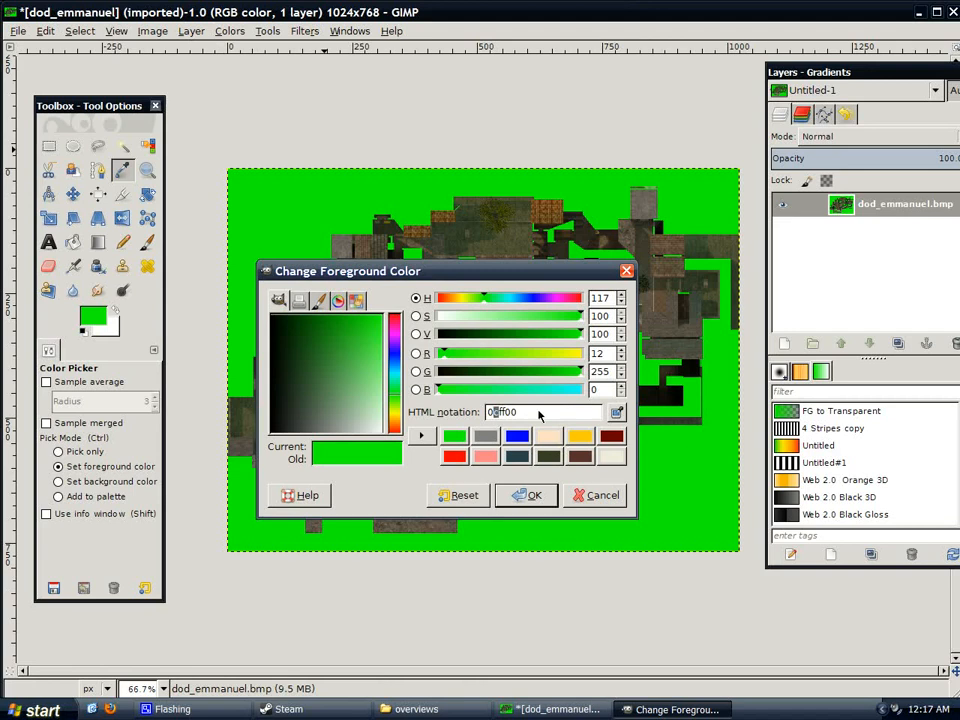
{"action": "type", "text": "0"}
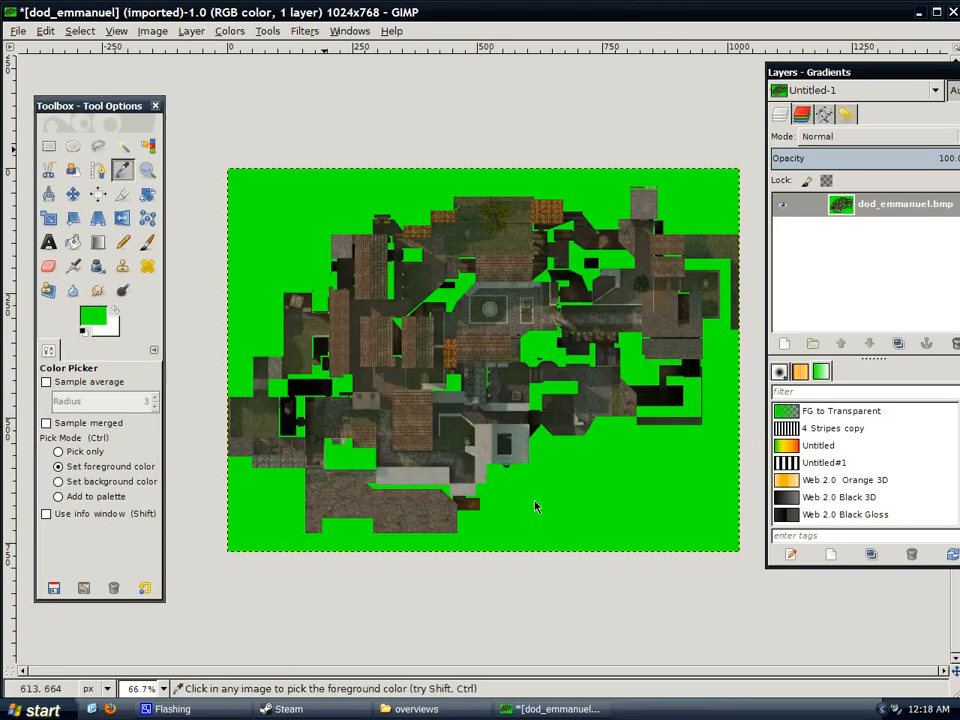
Select all green background areas of the overview with Select by Color
{"action": "left_click", "coordinate": [80, 31]}
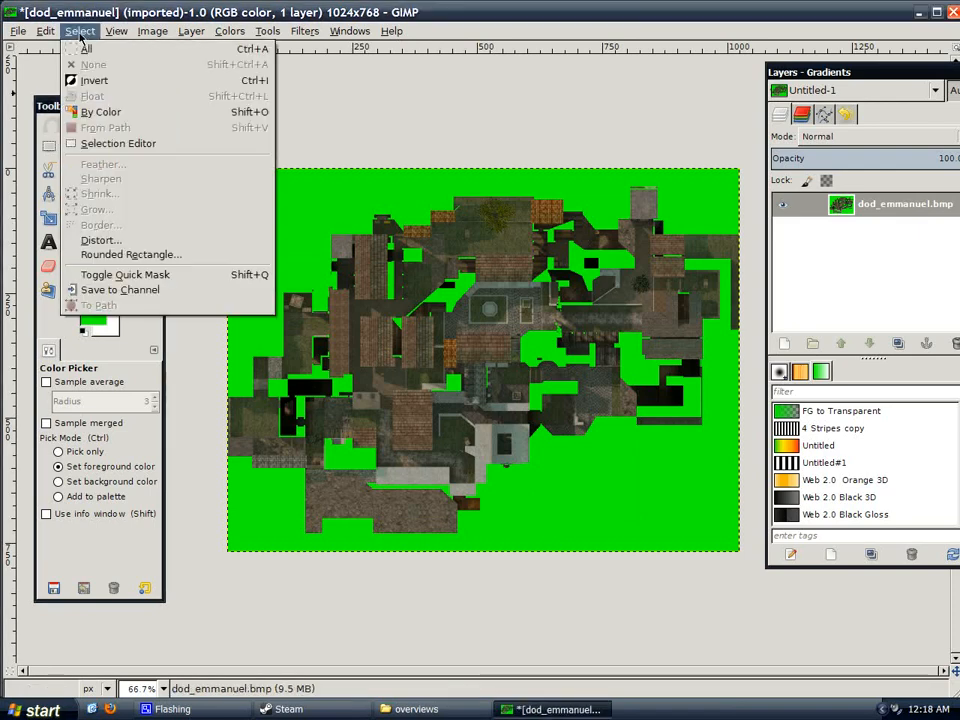
{"action": "left_click", "coordinate": [104, 113]}
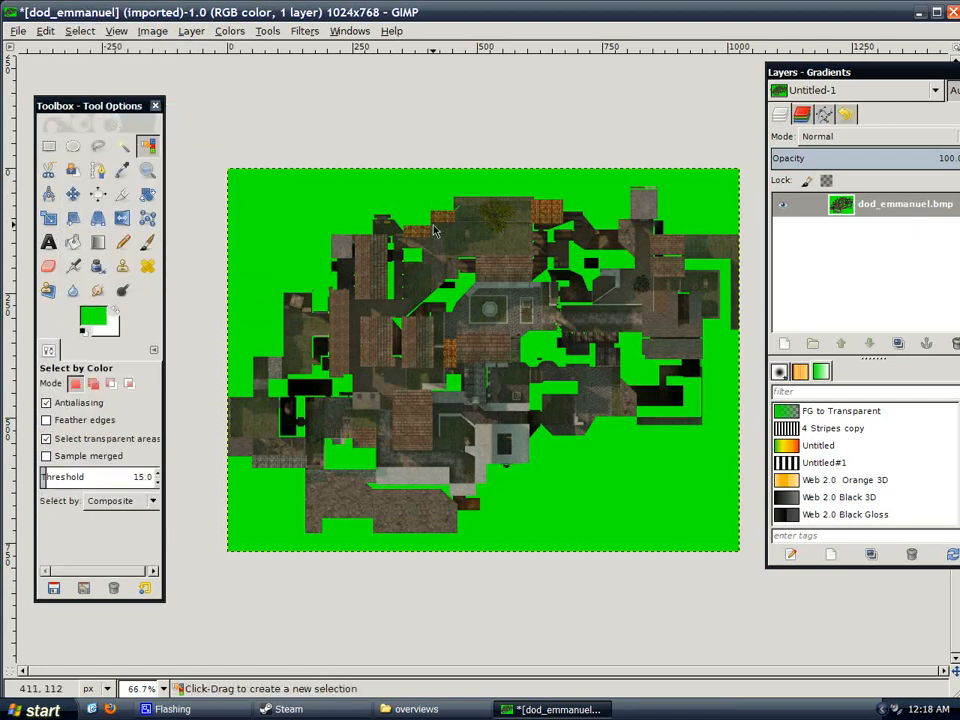
{"action": "left_click", "coordinate": [265, 222]}
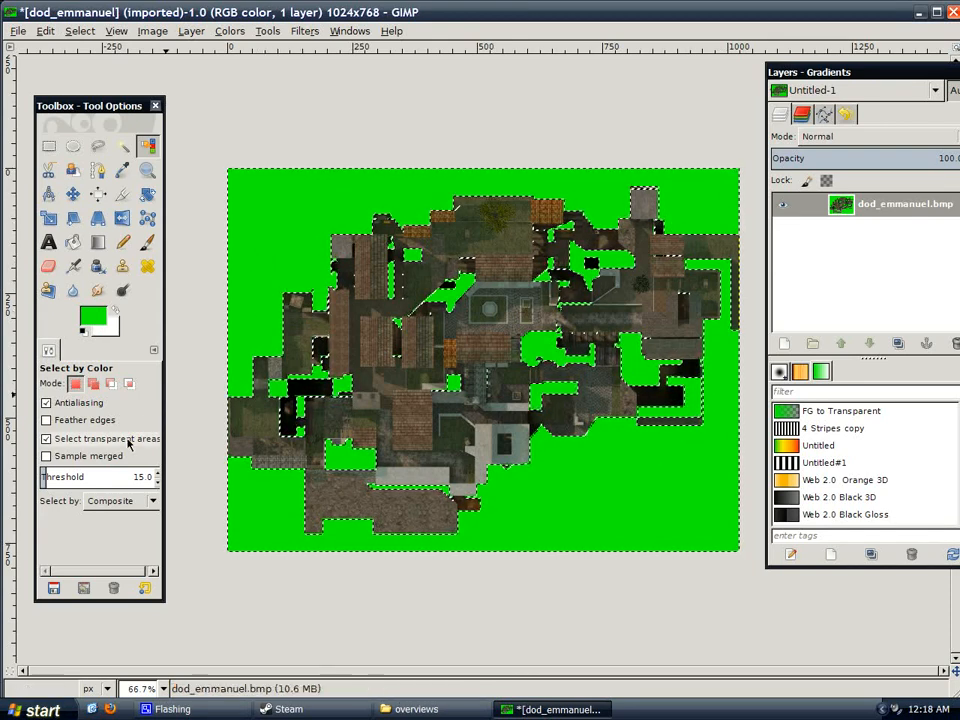
Bucket-fill the whole selection with the foreground green and check that color's HTML notation
{"action": "left_click", "coordinate": [73, 243]}
{"action": "scroll", "coordinate": [85, 470], "scroll_direction": "down", "scroll_amount": 1}
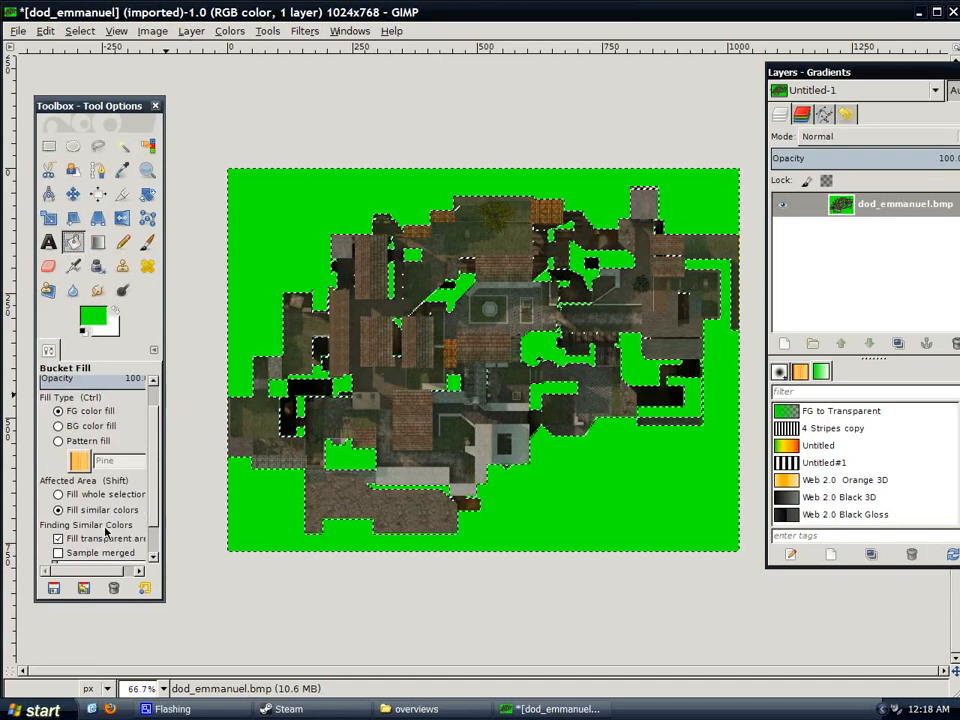
{"action": "left_click", "coordinate": [62, 495]}
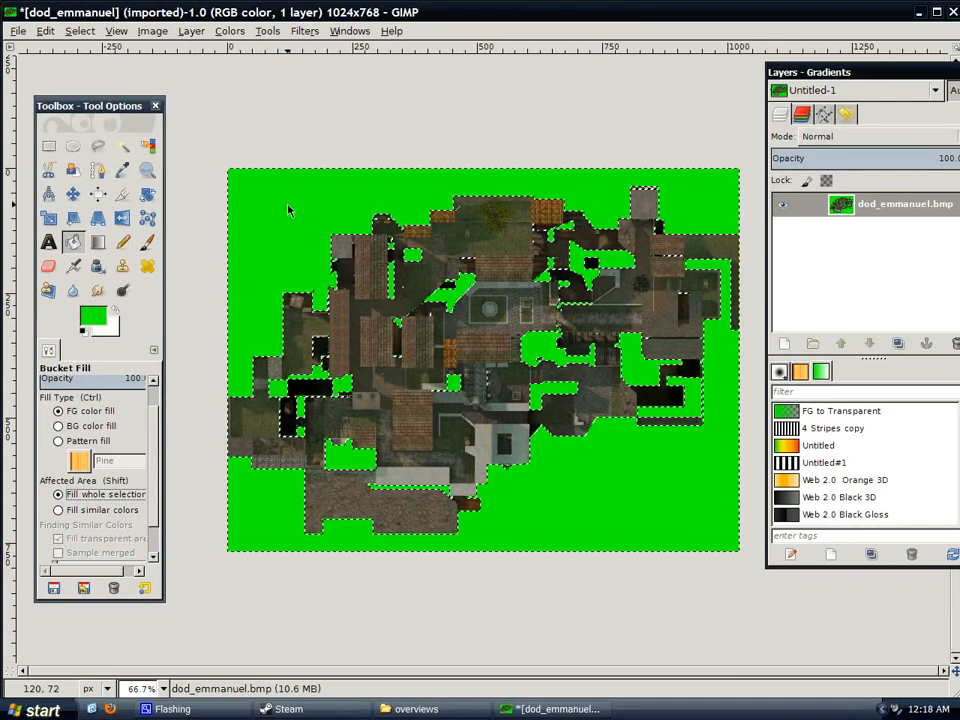
{"action": "left_click", "coordinate": [288, 235]}
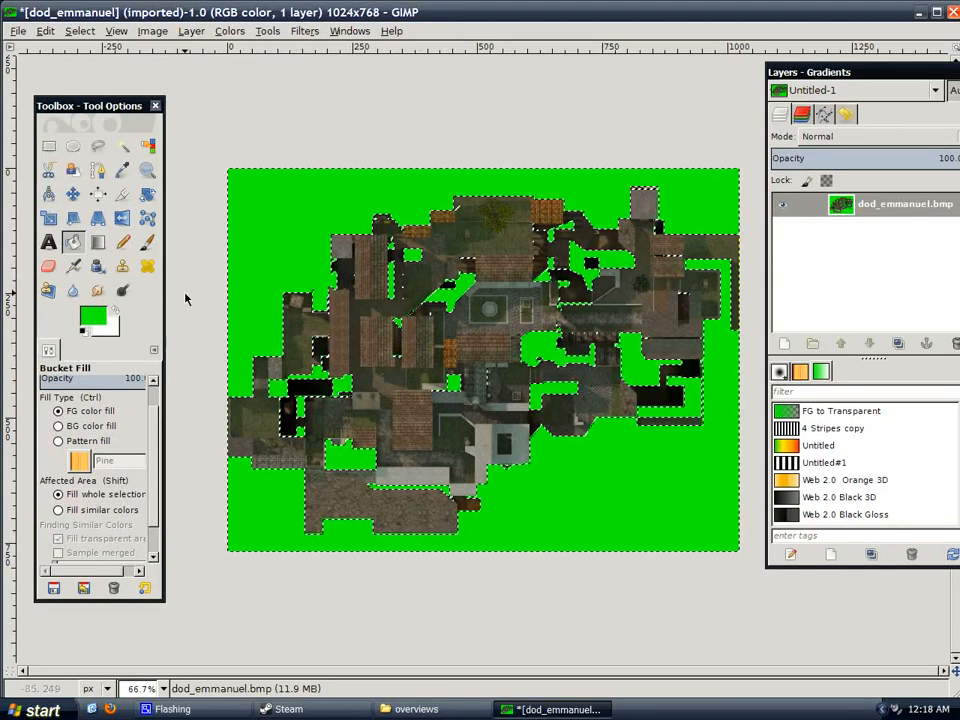
{"action": "left_click", "coordinate": [92, 316]}
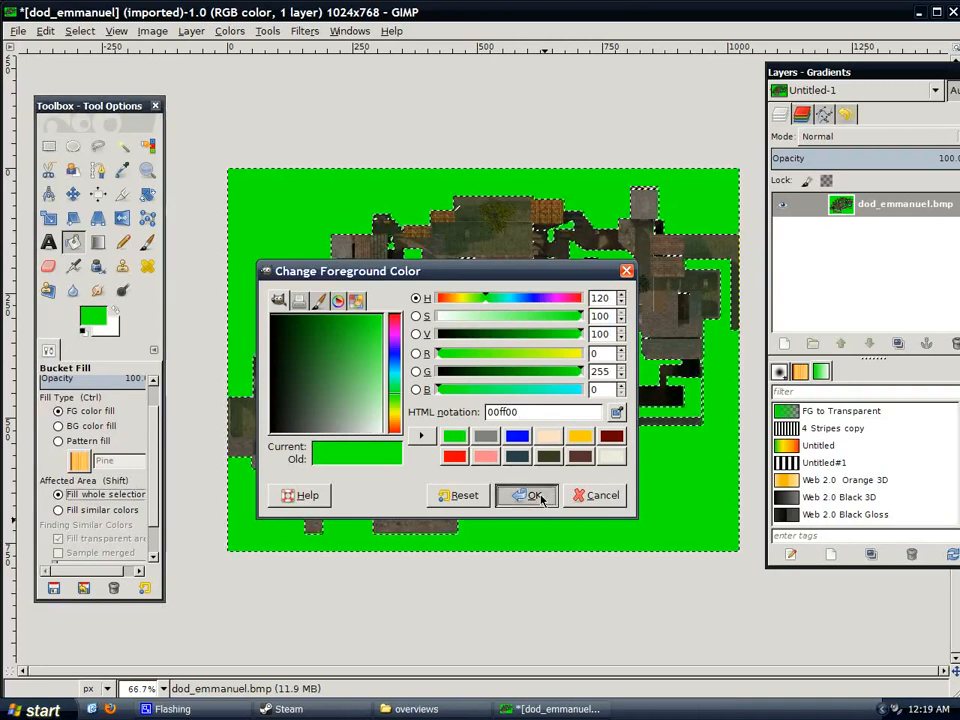
{"action": "left_click", "coordinate": [535, 496]}
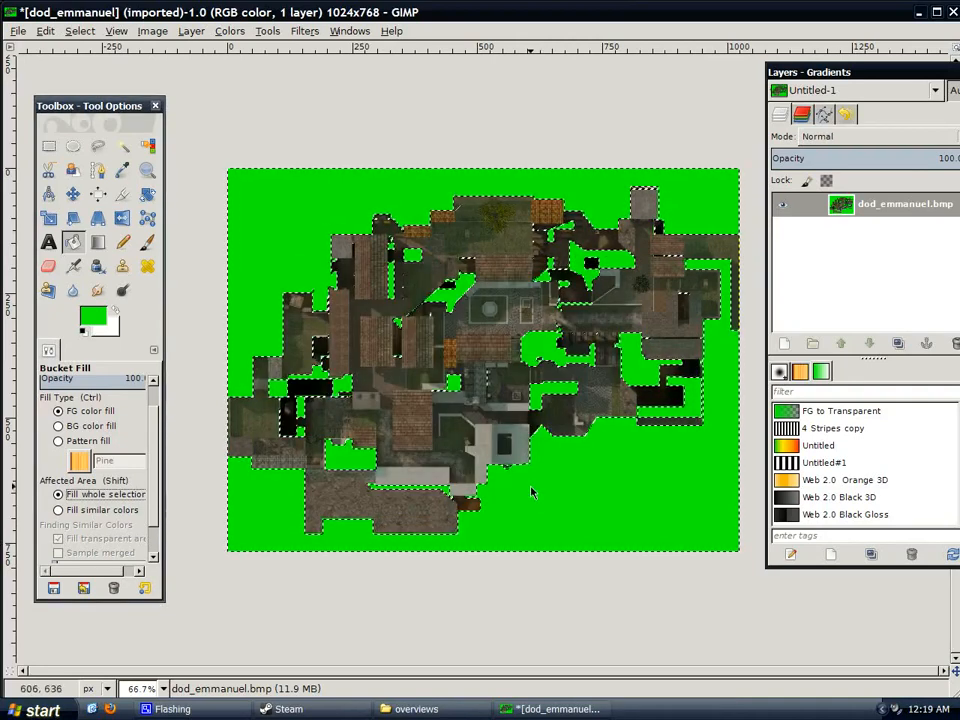
{"action": "left_click", "coordinate": [227, 33]}
{"action": "mouse_move", "coordinate": [197, 35]}
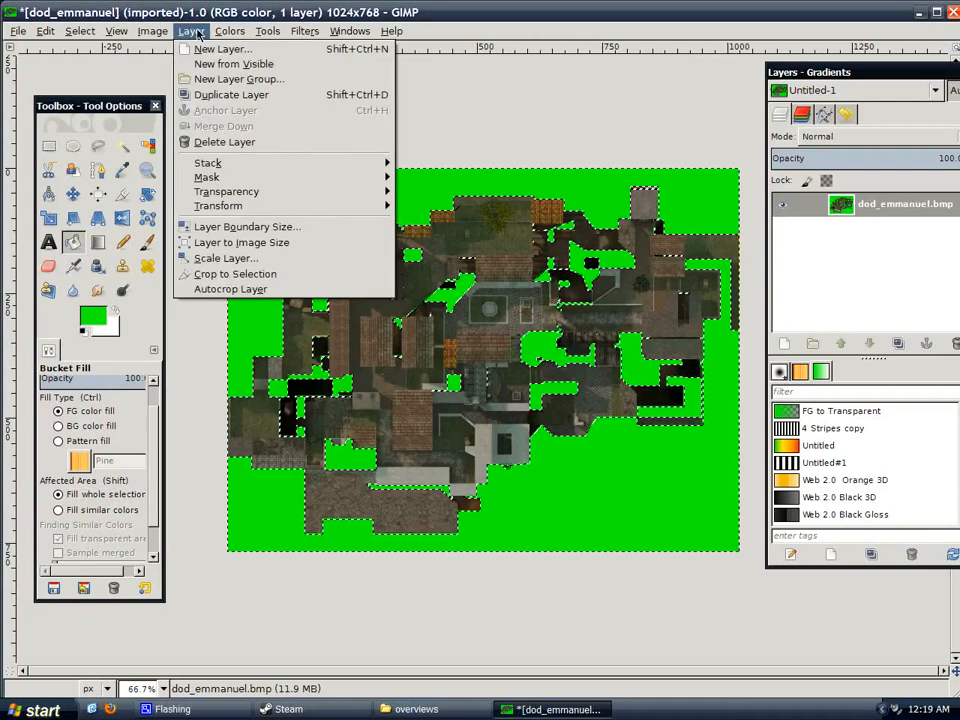
{"action": "mouse_move", "coordinate": [244, 207]}
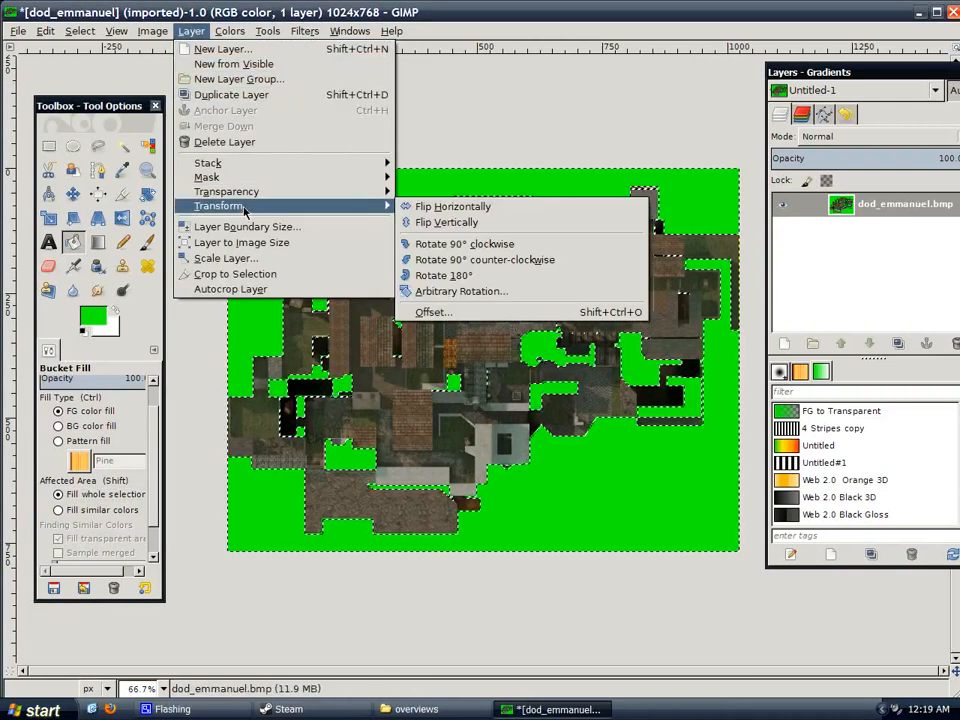
{"action": "left_click", "coordinate": [230, 33]}
{"action": "left_click", "coordinate": [232, 36]}
{"action": "left_click", "coordinate": [232, 36]}
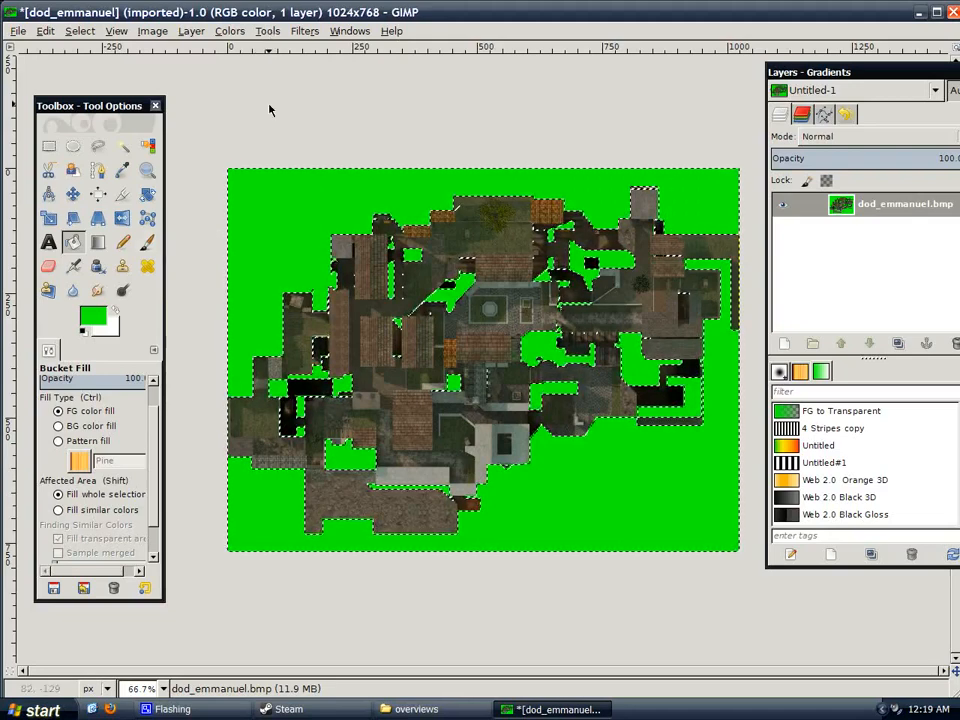
Convert the image to indexed colors with an optimum palette of 256 colors and no dithering, and clear the selection
{"action": "left_click", "coordinate": [152, 31]}
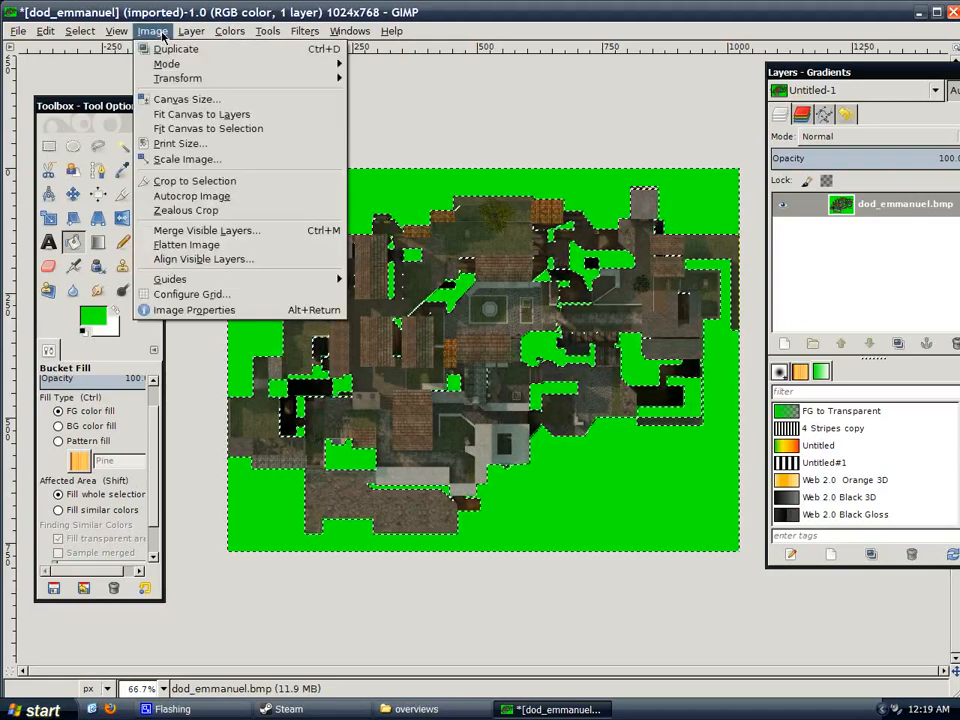
{"action": "mouse_move", "coordinate": [190, 64]}
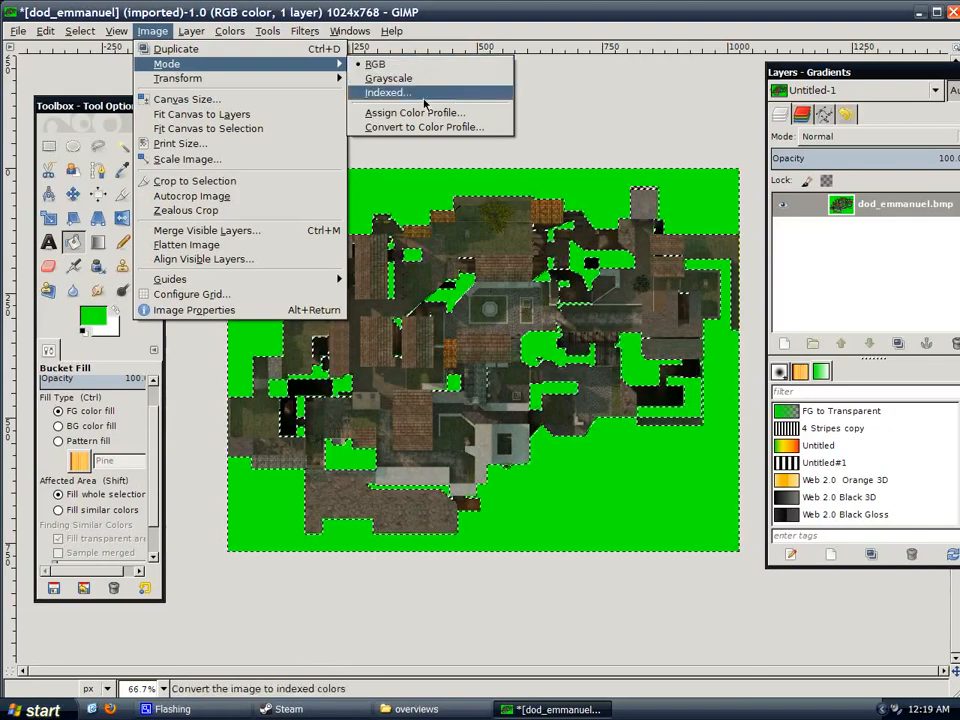
{"action": "left_click", "coordinate": [386, 92]}
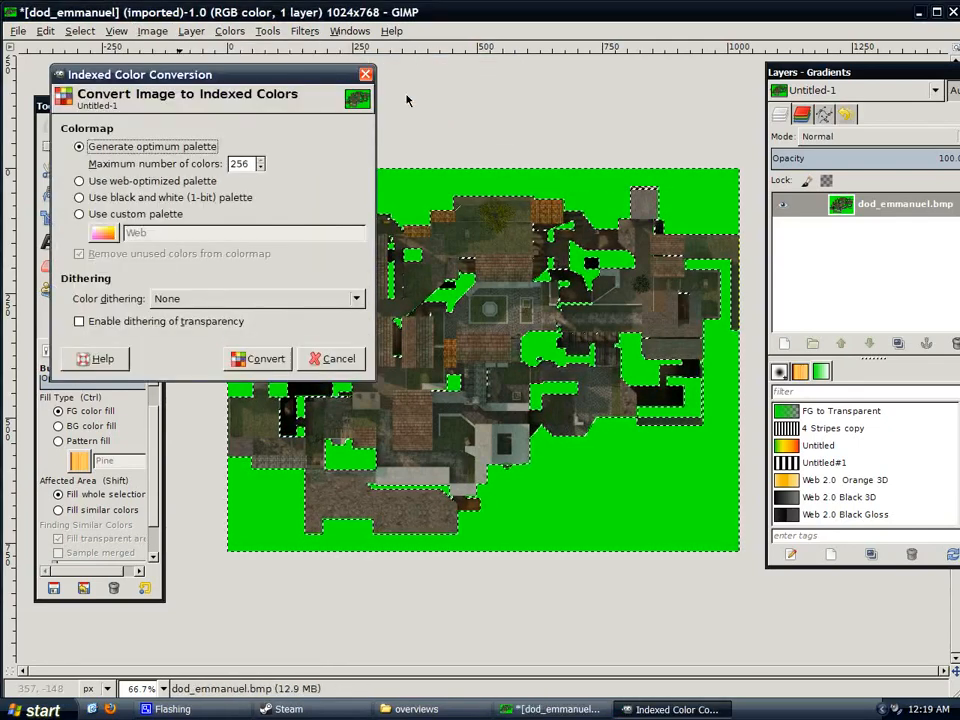
{"action": "left_click", "coordinate": [260, 362]}
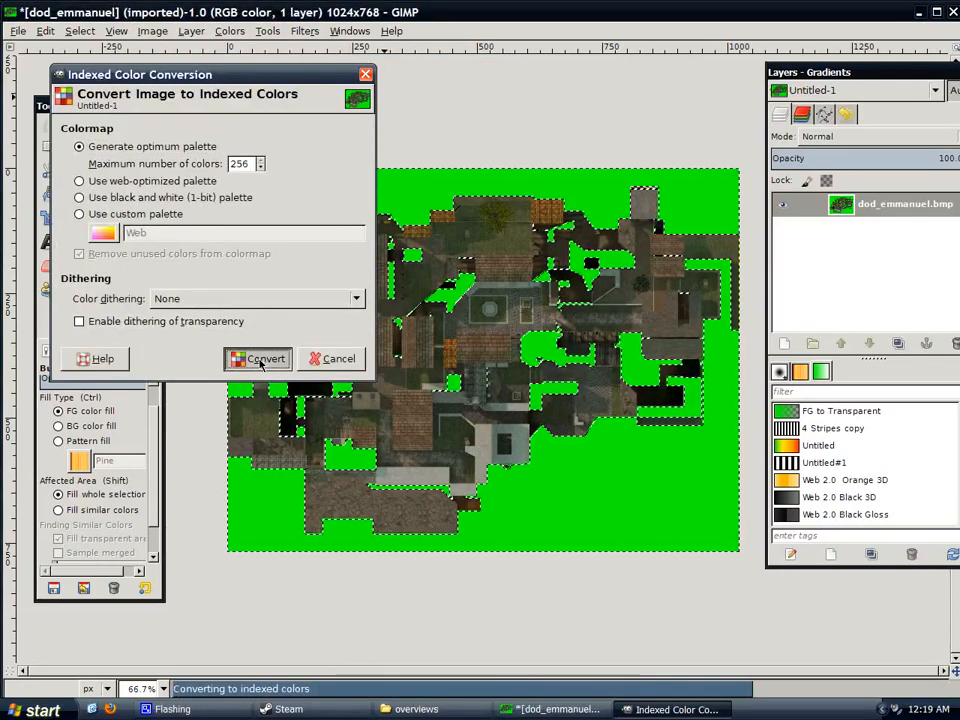
{"action": "key", "text": "r"}
{"action": "left_click", "coordinate": [346, 147]}
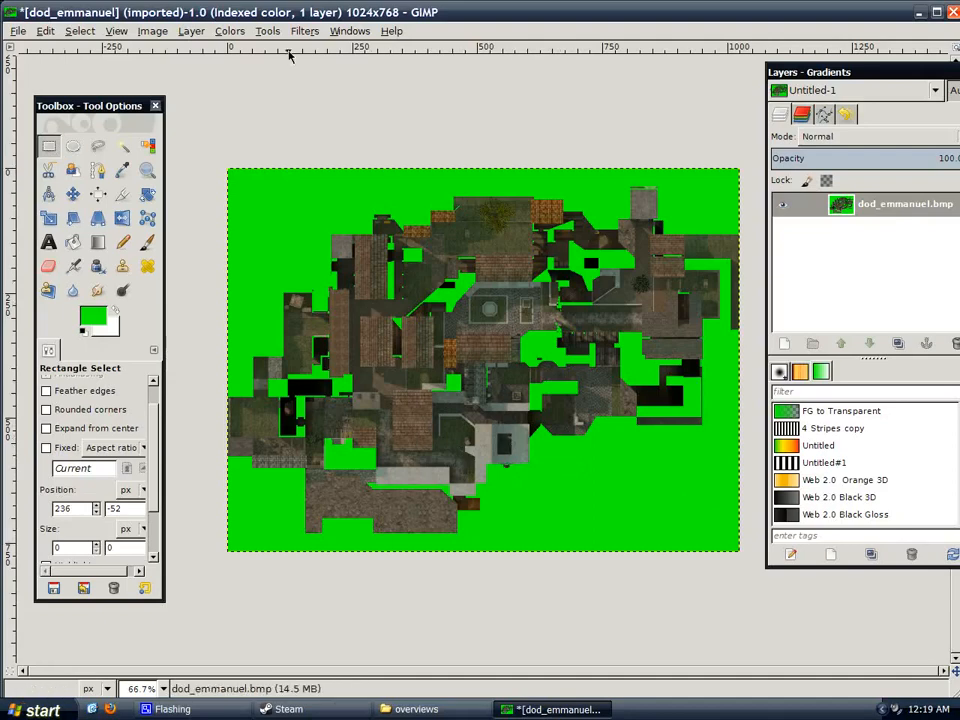
{"action": "left_click", "coordinate": [154, 31]}
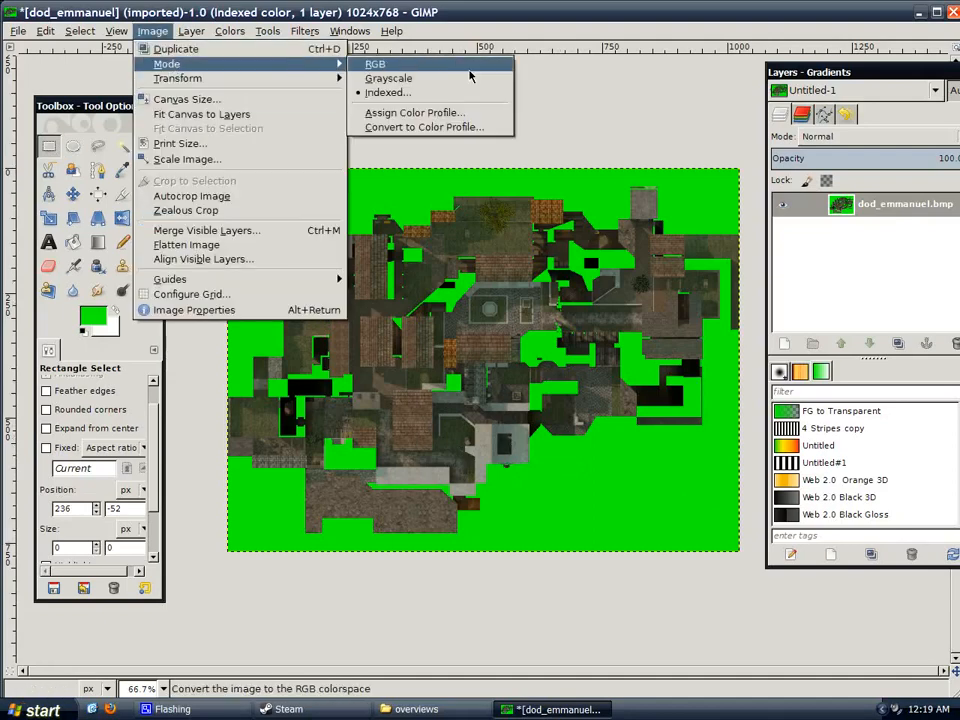
{"action": "left_click", "coordinate": [263, 9]}
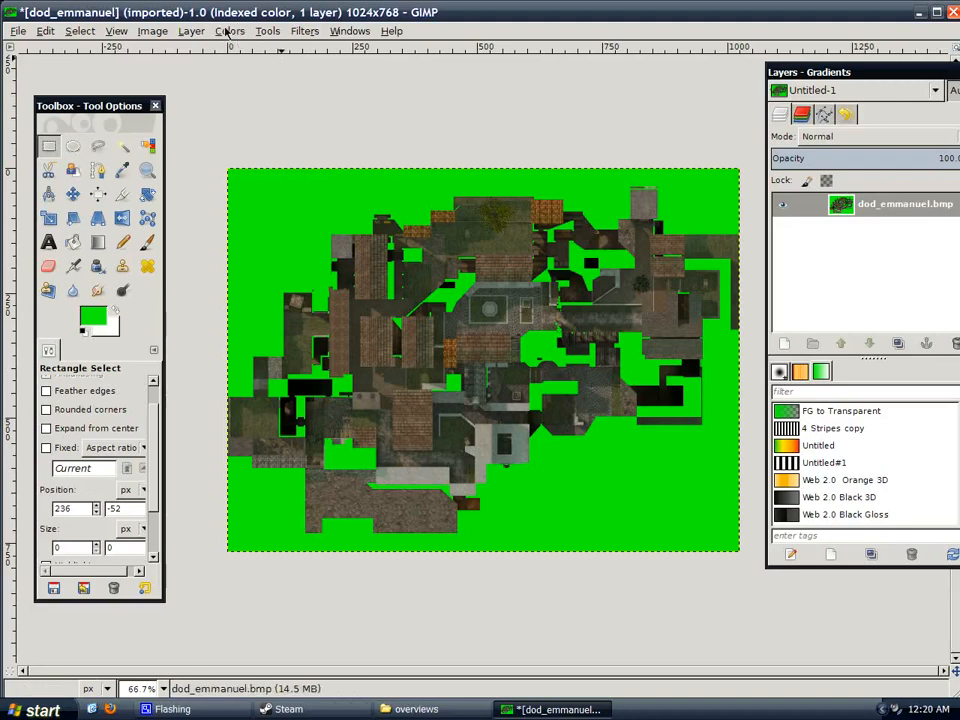
{"action": "left_click", "coordinate": [18, 31]}
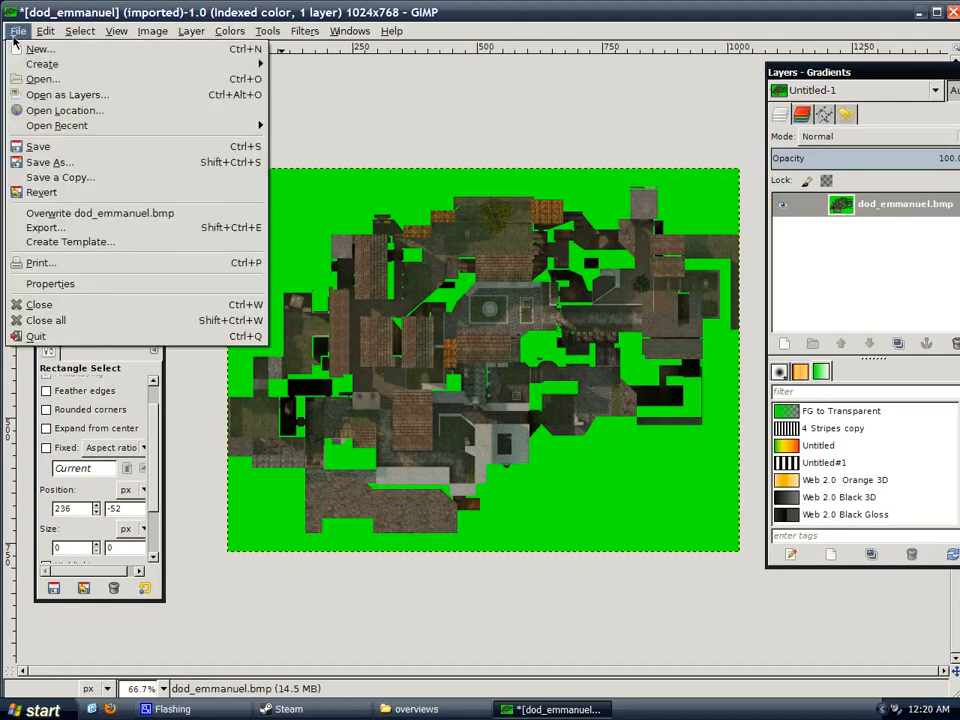
{"action": "left_click", "coordinate": [18, 31]}
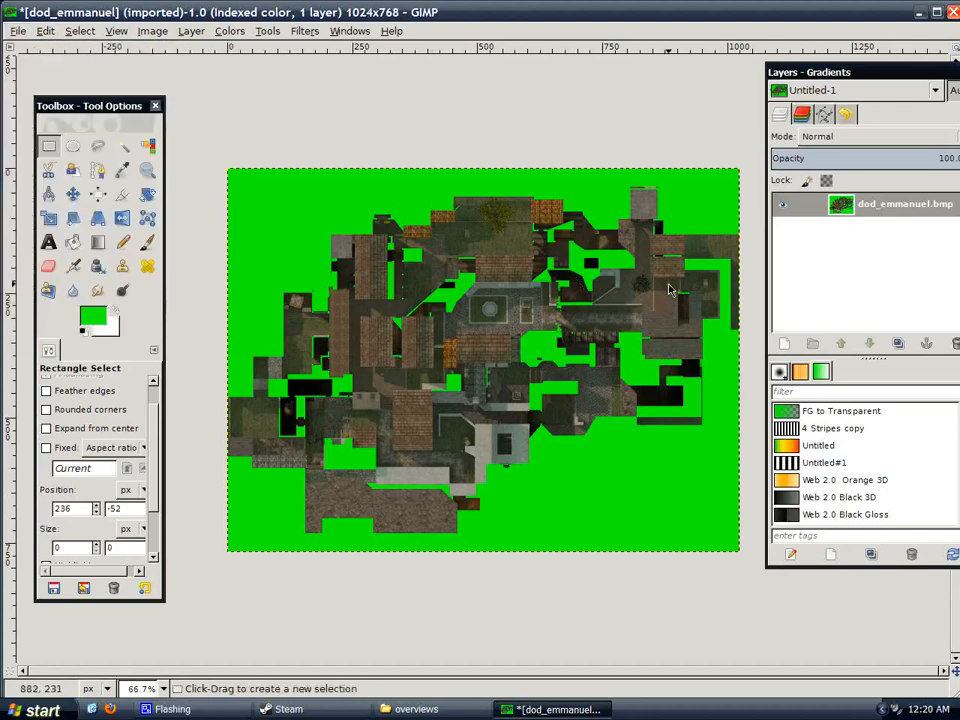
Export the image as dod_emmanuel.bmp in the overviews folder, replacing the existing file and leaving out color space information
{"action": "left_click", "coordinate": [17, 31]}
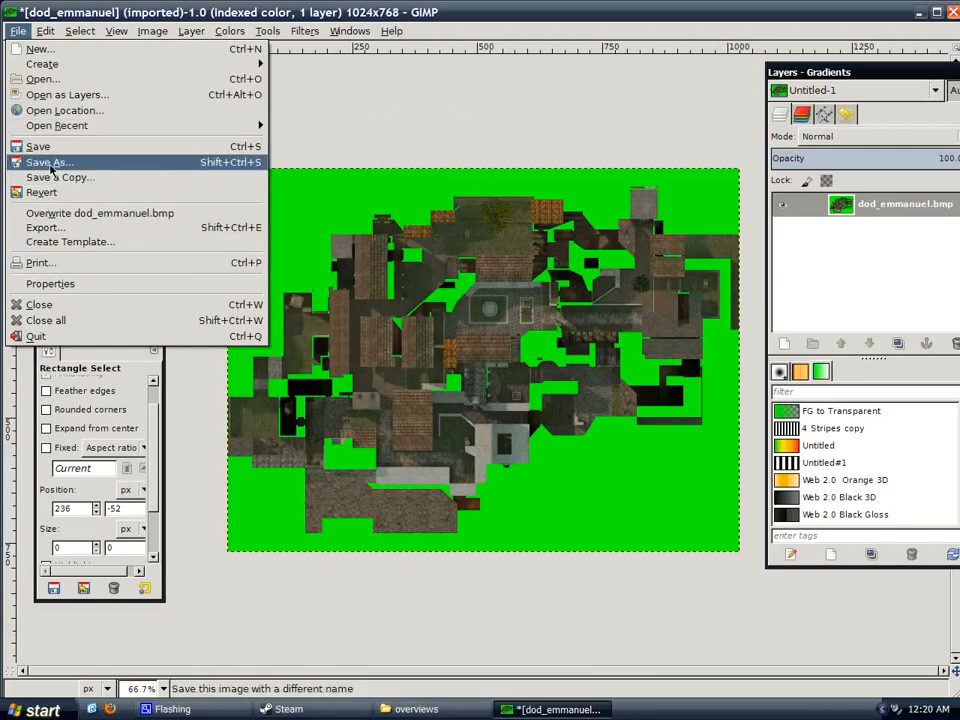
{"action": "left_click", "coordinate": [55, 229]}
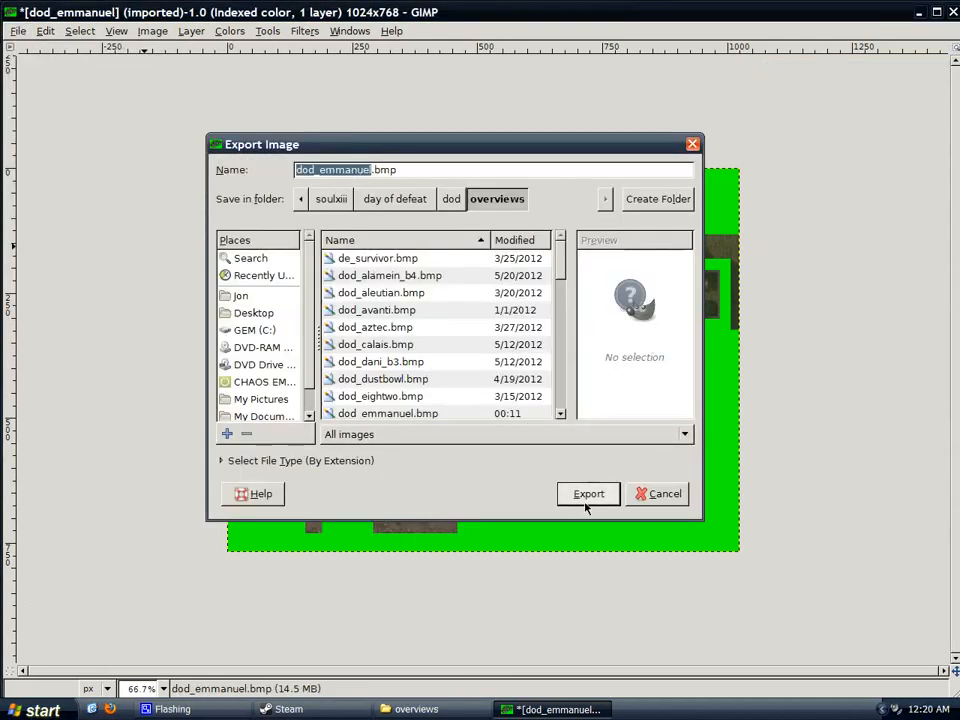
{"action": "left_click", "coordinate": [322, 170]}
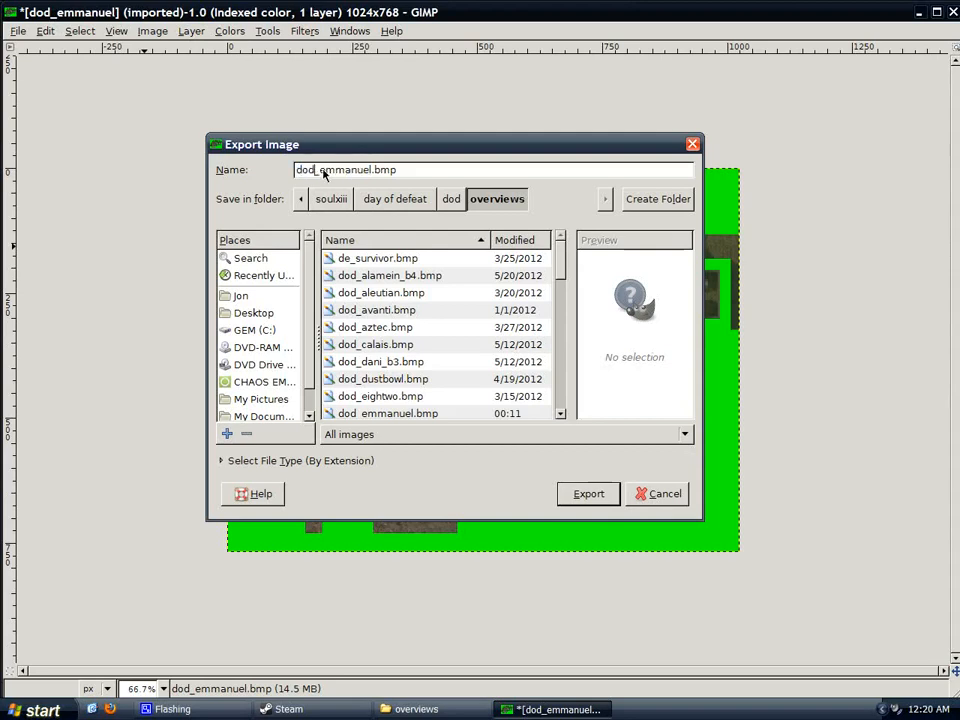
{"action": "left_click", "coordinate": [576, 496]}
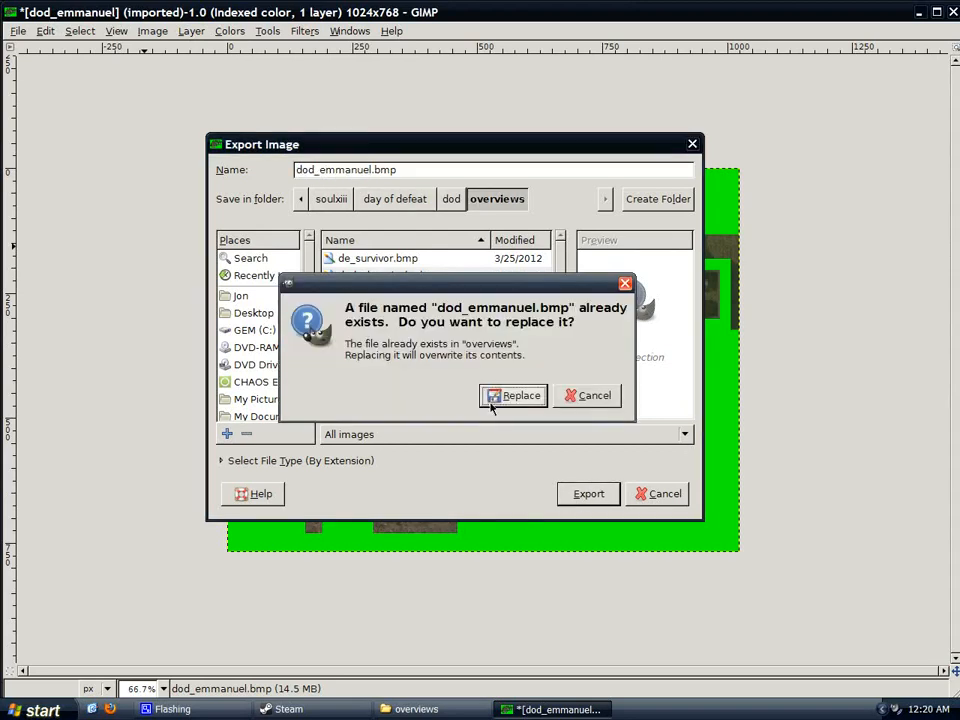
{"action": "left_click", "coordinate": [514, 396]}
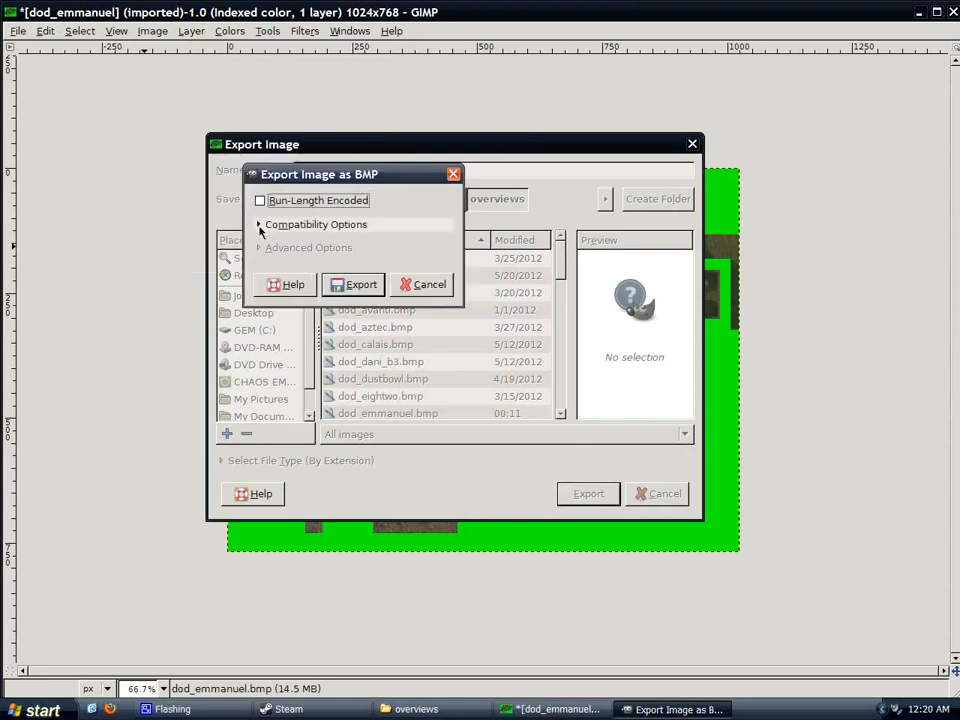
{"action": "left_click", "coordinate": [259, 226]}
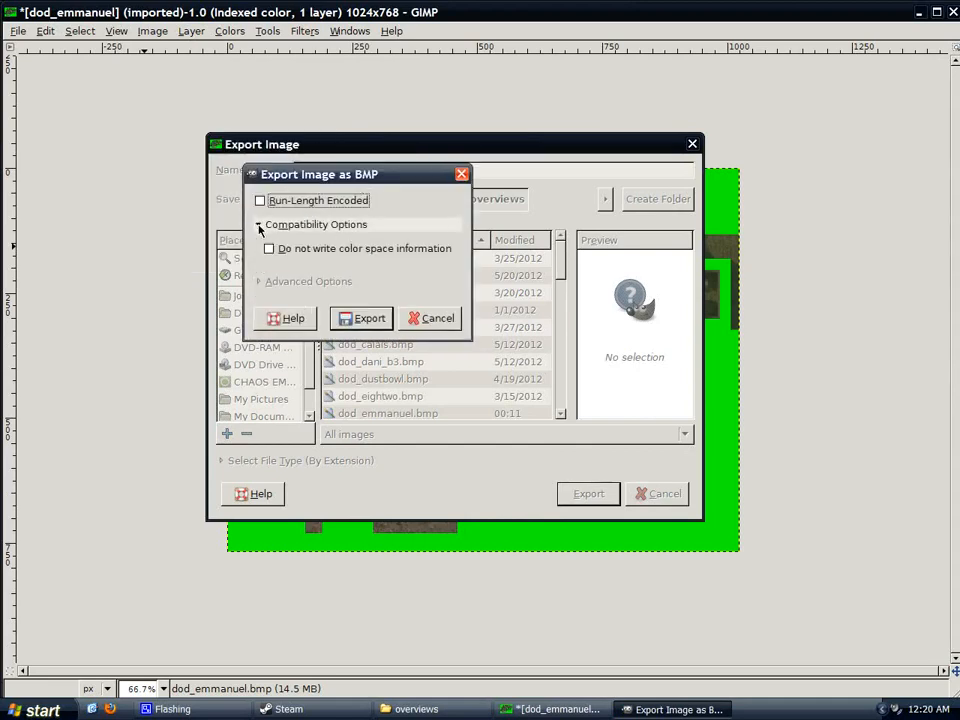
{"action": "left_click", "coordinate": [268, 250]}
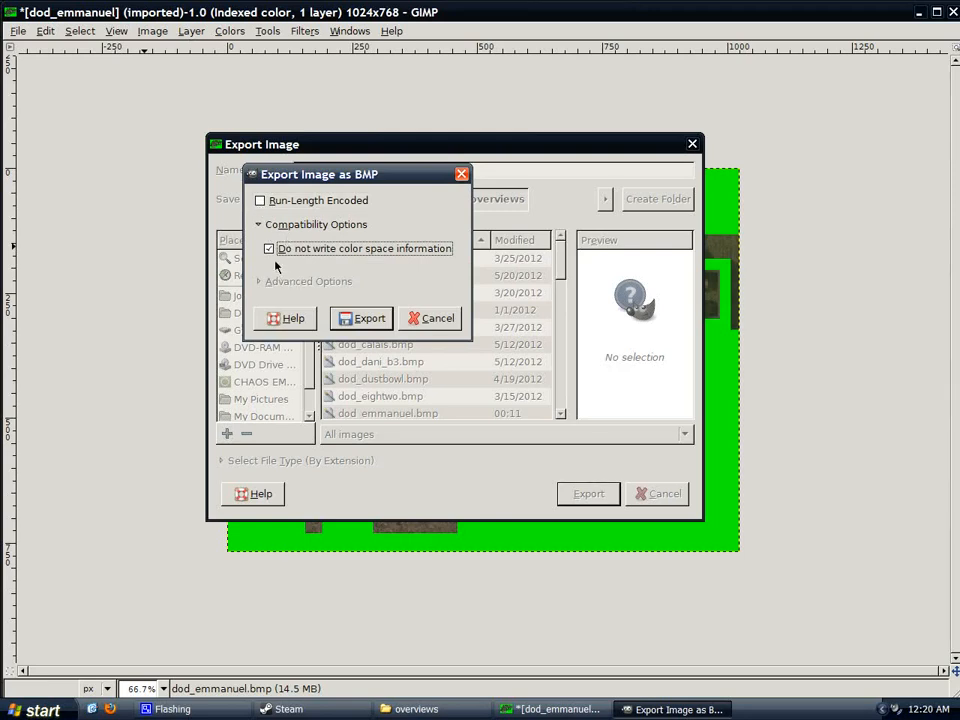
{"action": "left_click", "coordinate": [362, 318]}
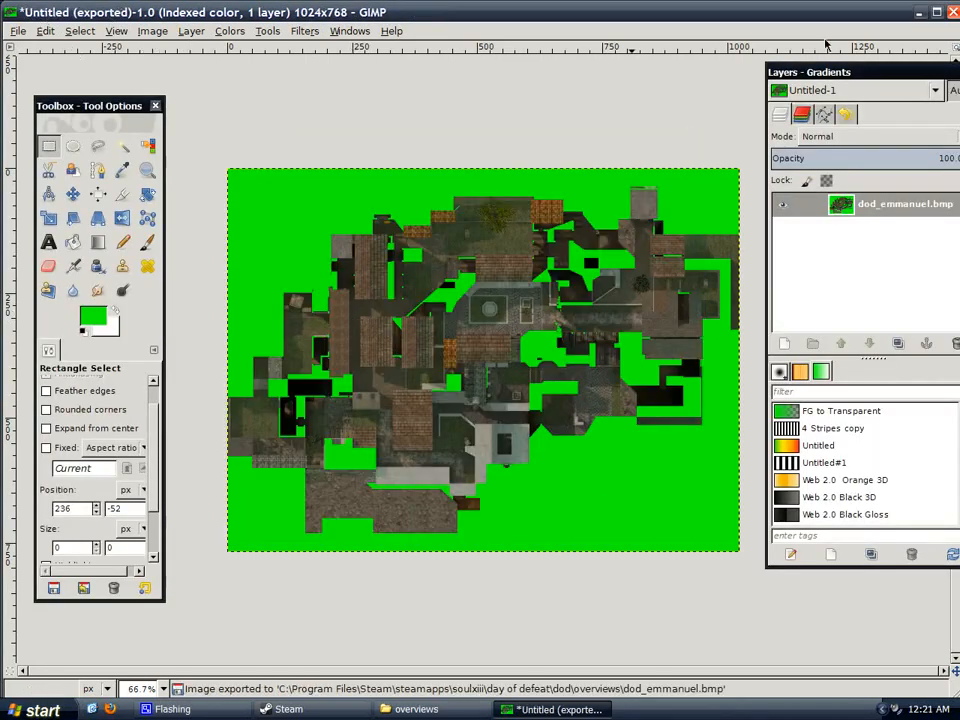
Close the overview image without saving, quit GIMP, and close the overviews folder window
{"action": "left_click", "coordinate": [951, 12]}
{"action": "left_click", "coordinate": [486, 428]}
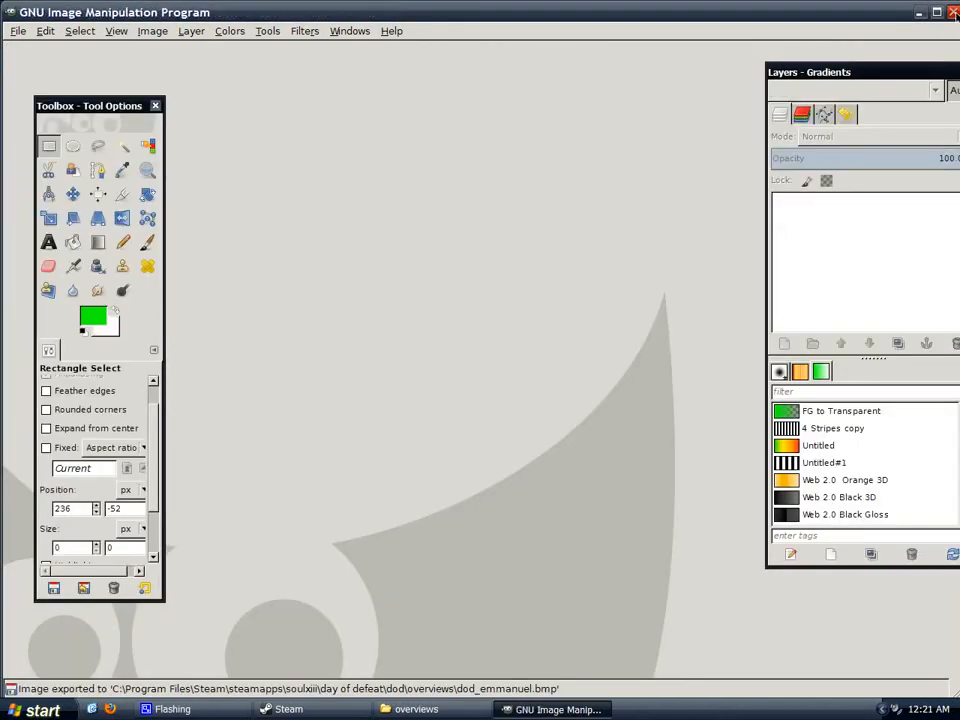
{"action": "left_click", "coordinate": [952, 12]}
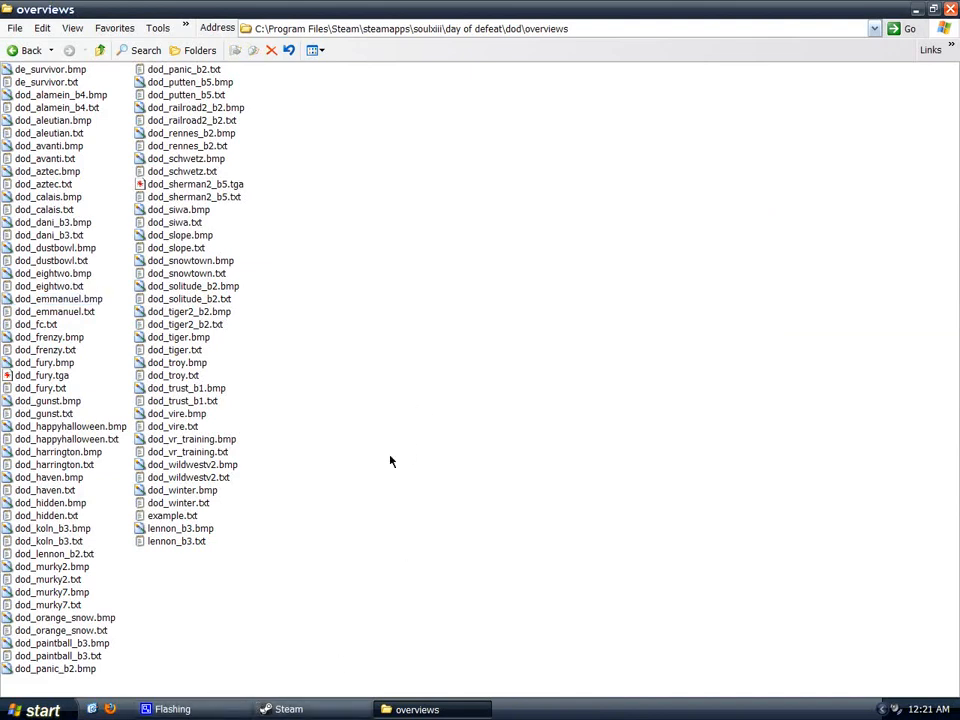
{"action": "left_click", "coordinate": [948, 12]}
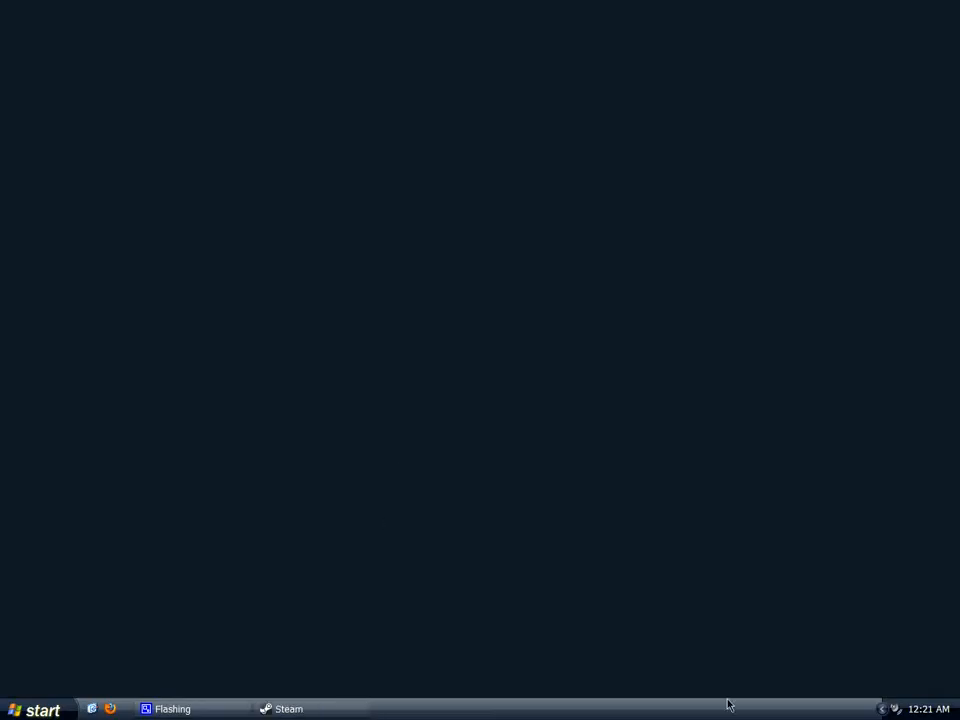
Switch to the Steam library and launch Day of Defeat
{"action": "left_click", "coordinate": [879, 709]}
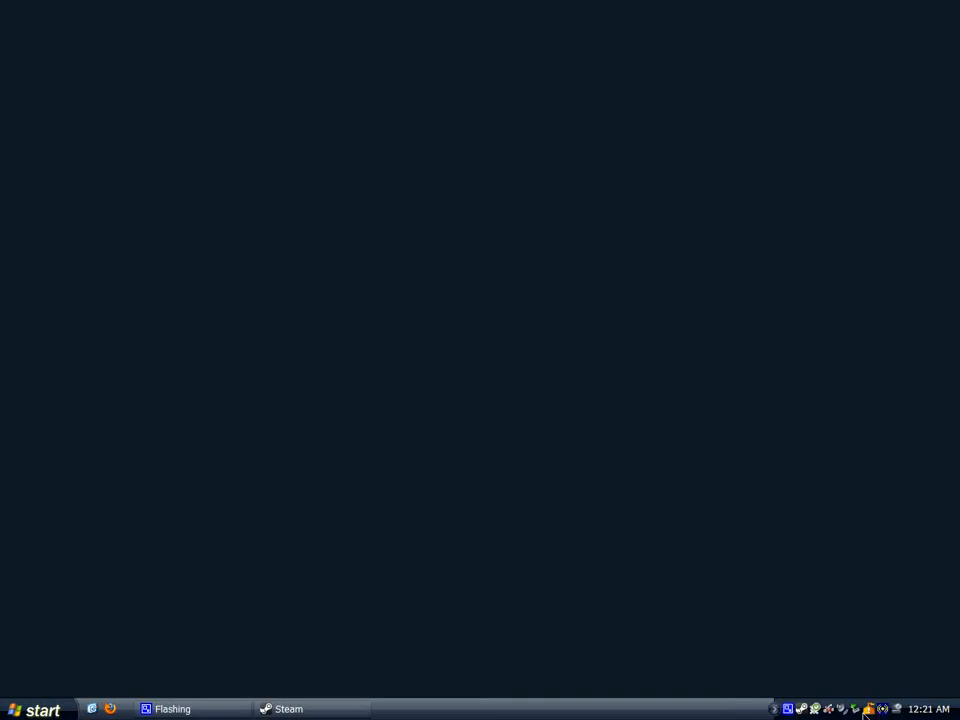
{"action": "right_click", "coordinate": [801, 710]}
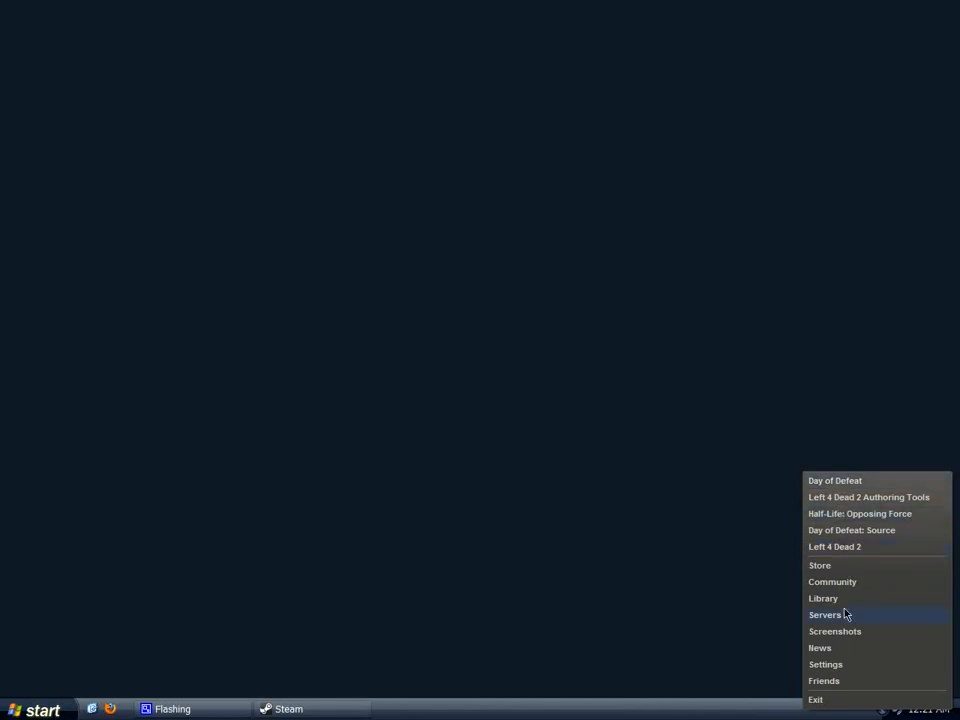
{"action": "left_click", "coordinate": [836, 598]}
{"action": "left_click_drag", "start_coordinate": [537, 370], "coordinate": [544, 122]}
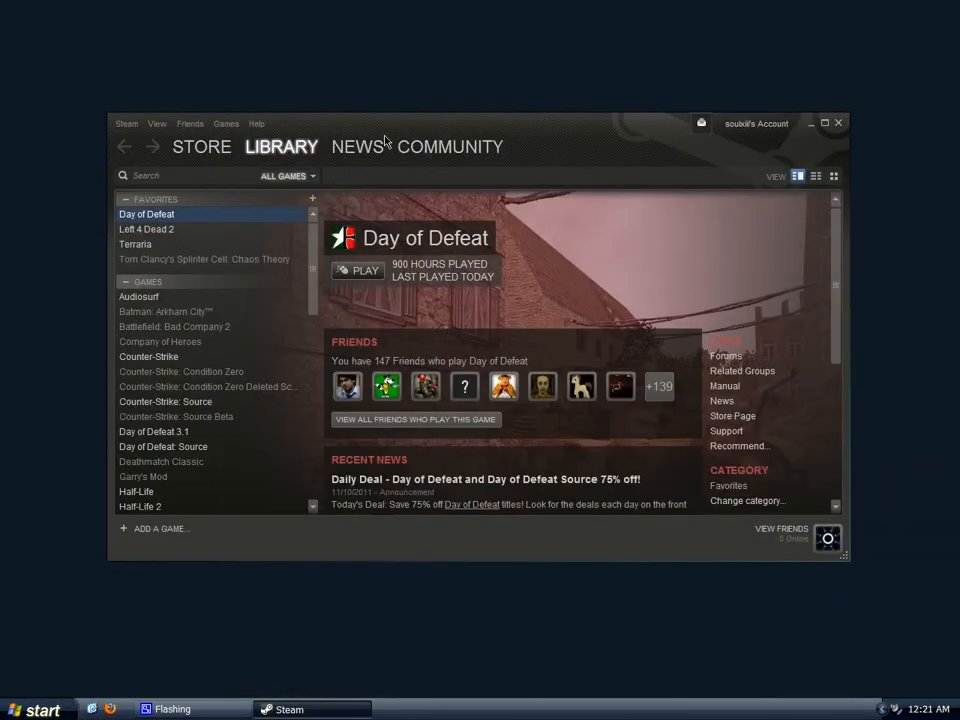
{"action": "double_click", "coordinate": [167, 221]}
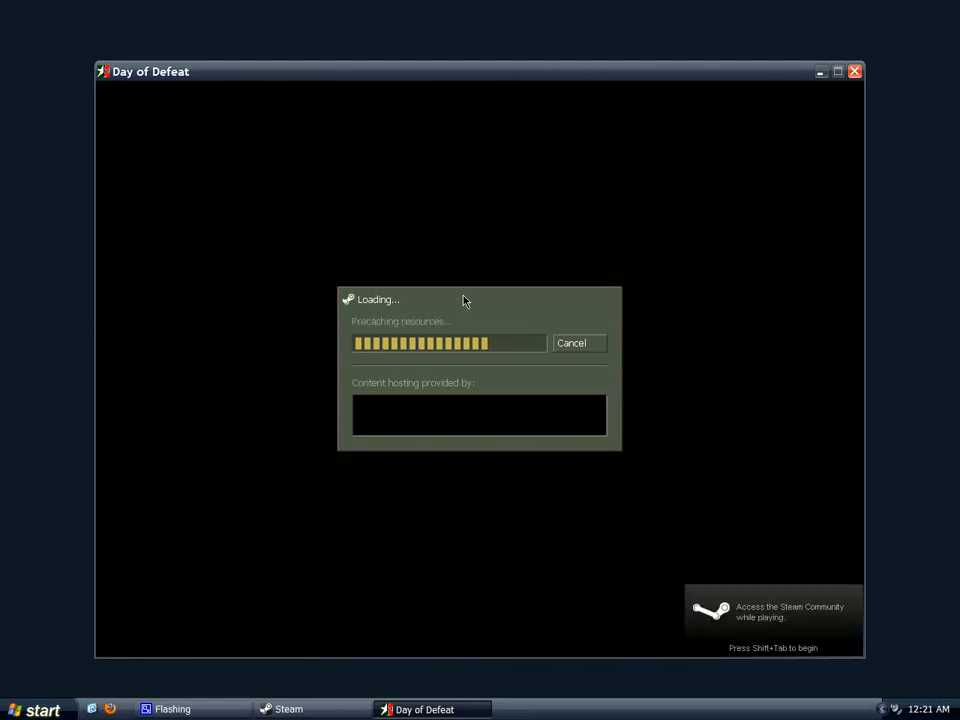
Enter the dod_emmanuel map on the Allies team with the Rifleman class
{"action": "left_click", "coordinate": [242, 534]}
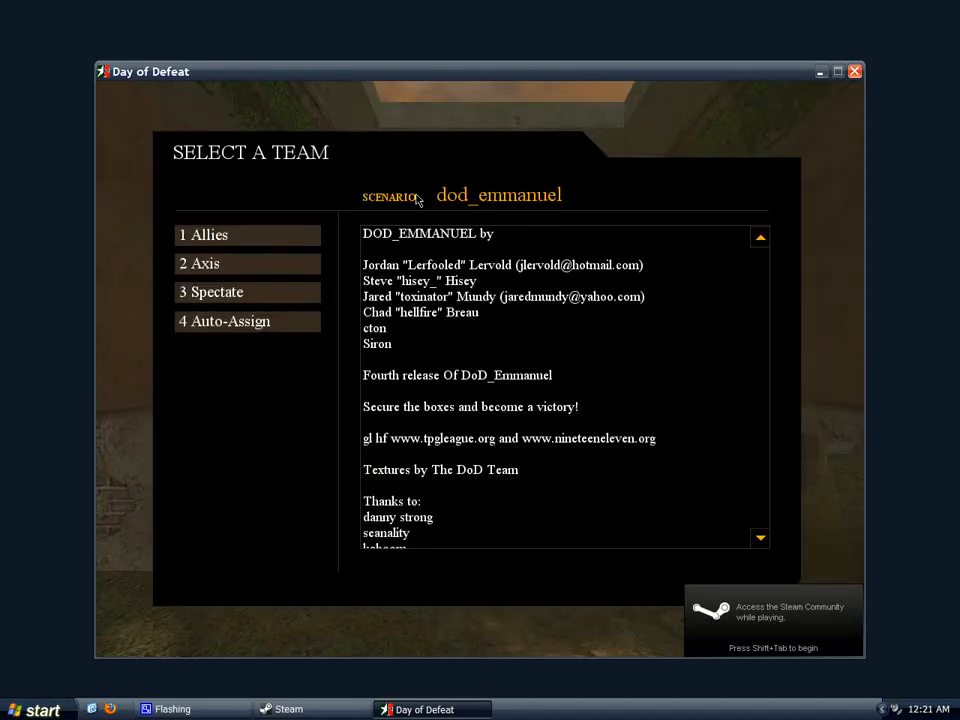
{"action": "left_click", "coordinate": [229, 244]}
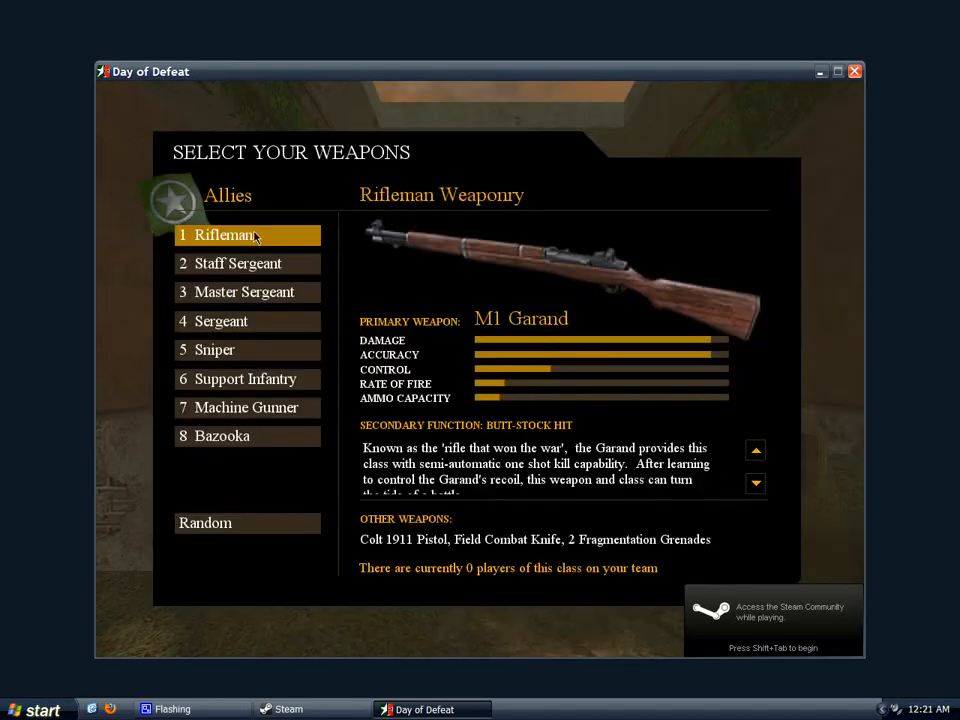
{"action": "left_click", "coordinate": [257, 236]}
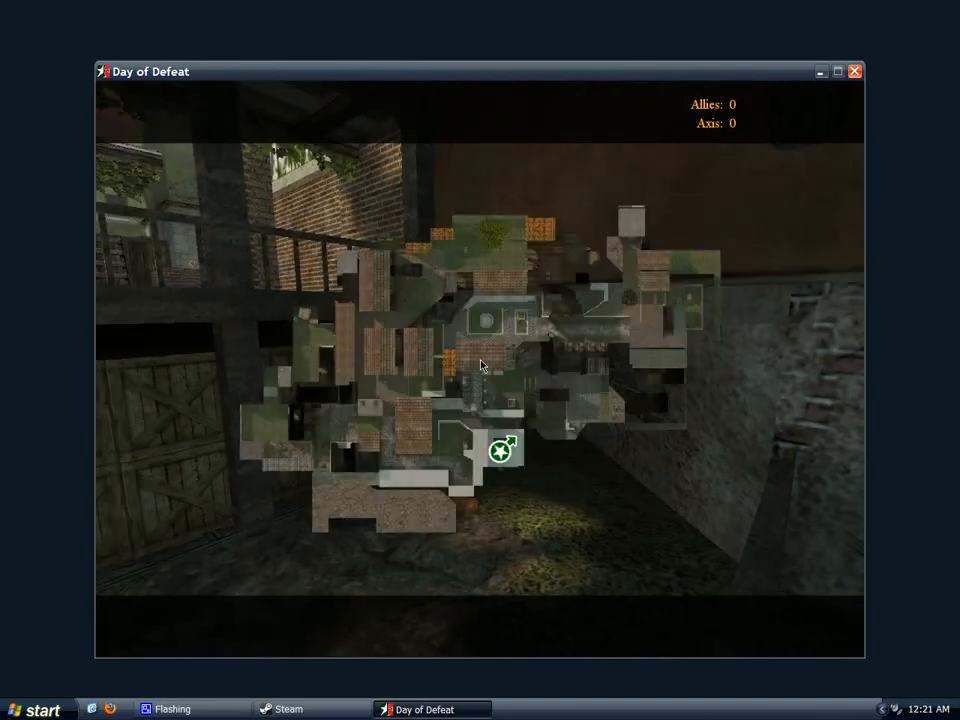
Walk through dod_emmanuel with the full overview shown to examine its background transparency and player marker, and switch to the minimap
{"action": "key", "text": "w"}
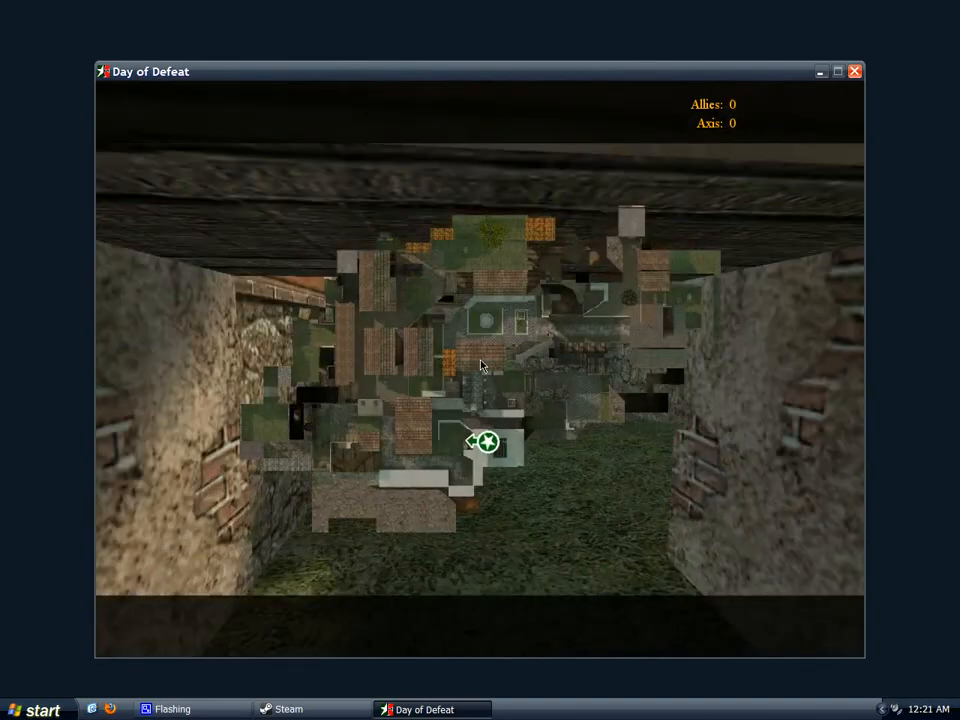
{"action": "key", "text": "w"}
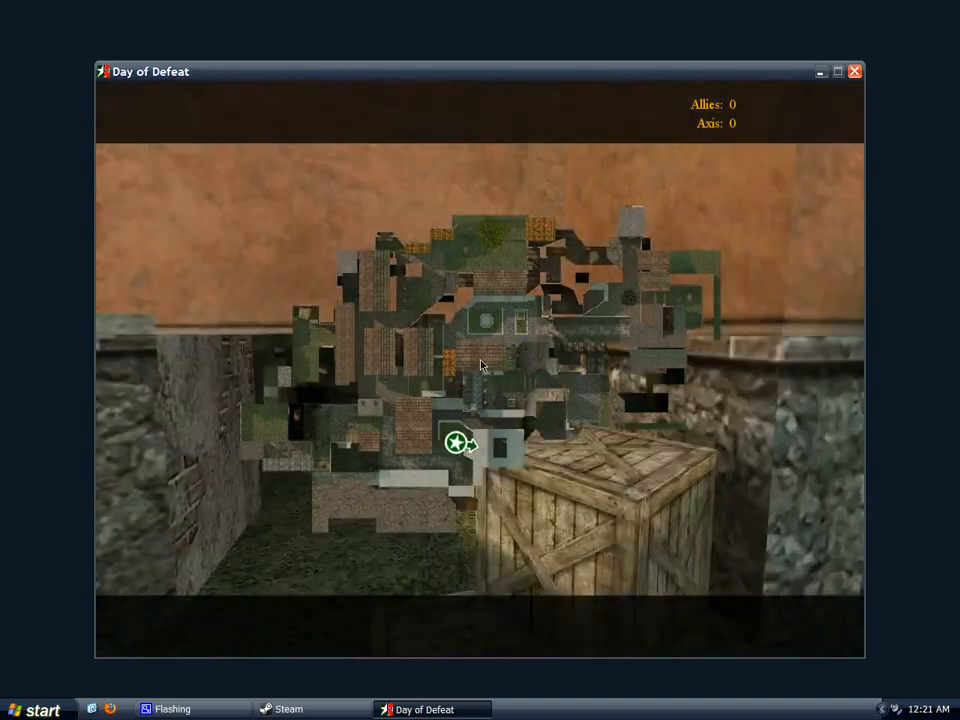
{"action": "key", "text": "w"}
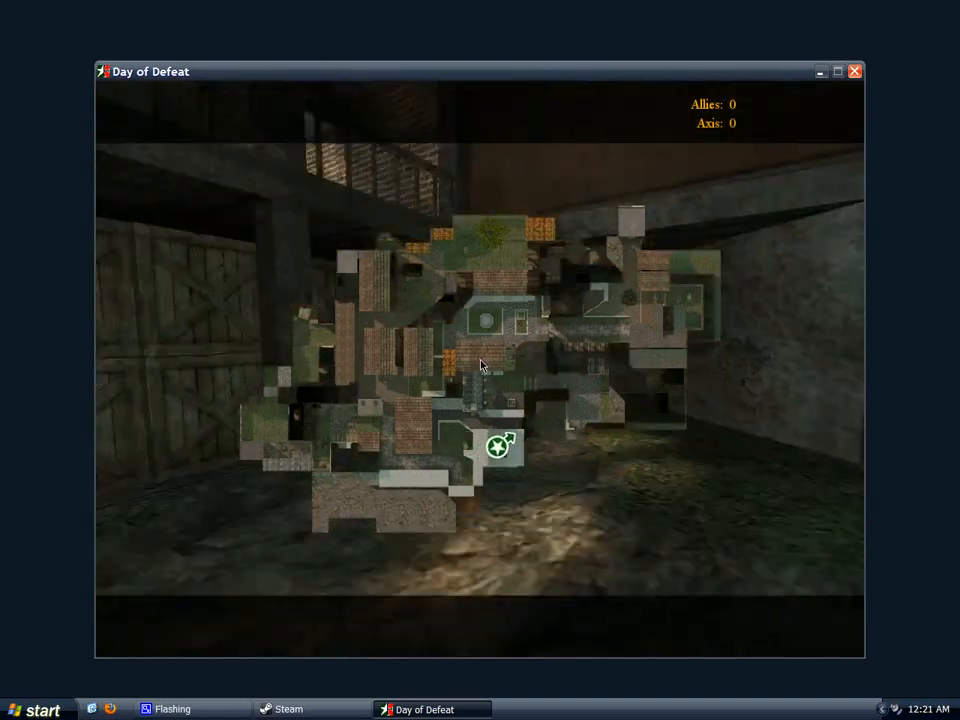
{"action": "key", "text": "w"}
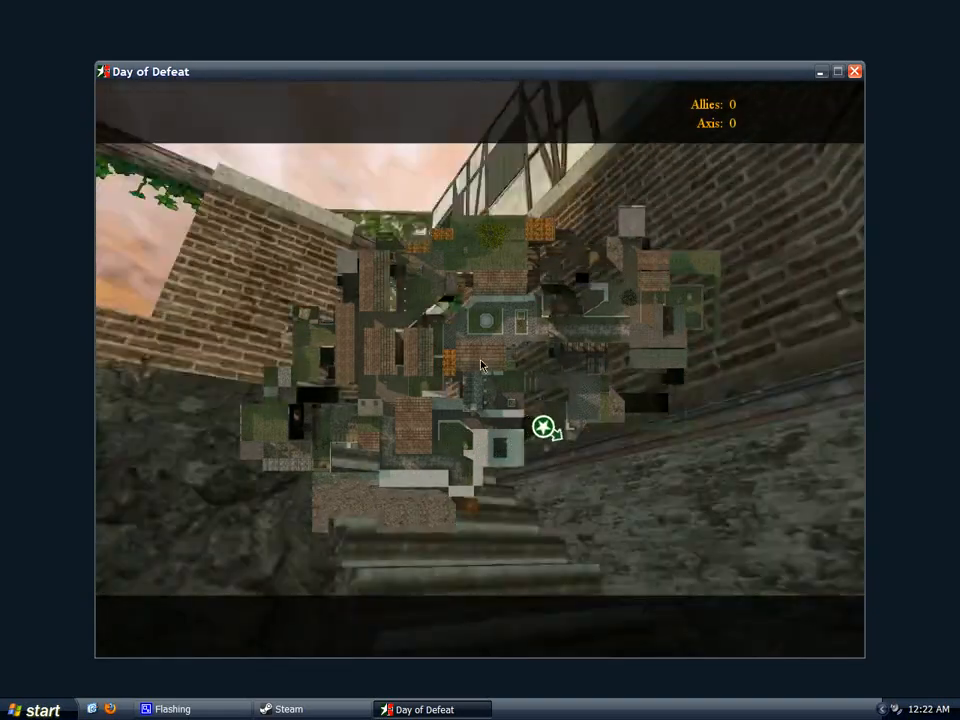
{"action": "key", "text": "w"}
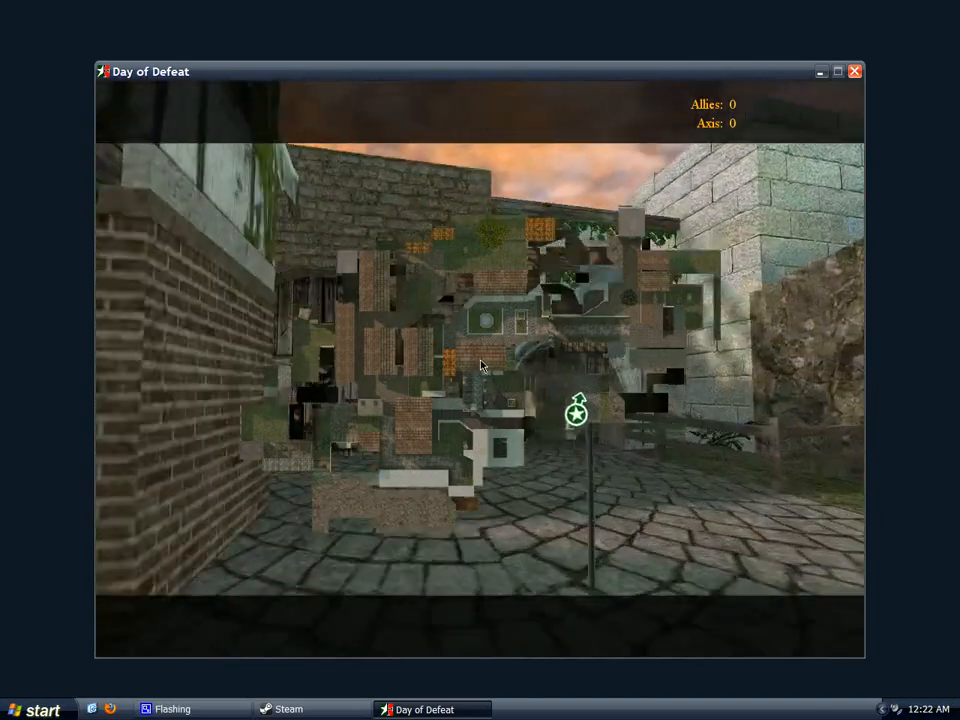
{"action": "key", "text": "w"}
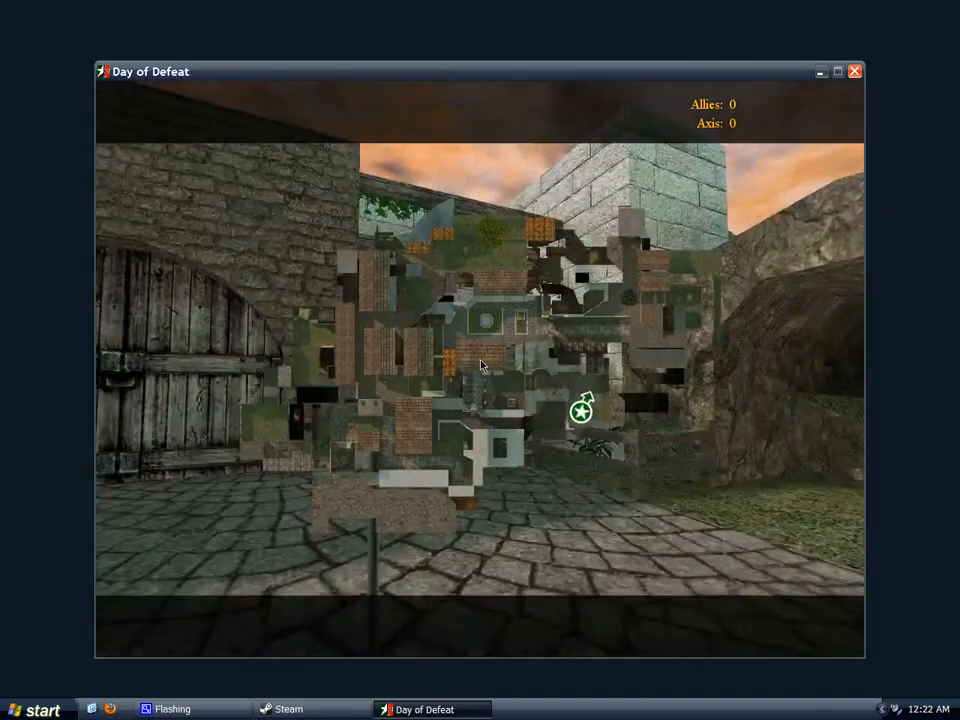
{"action": "key", "text": "w"}
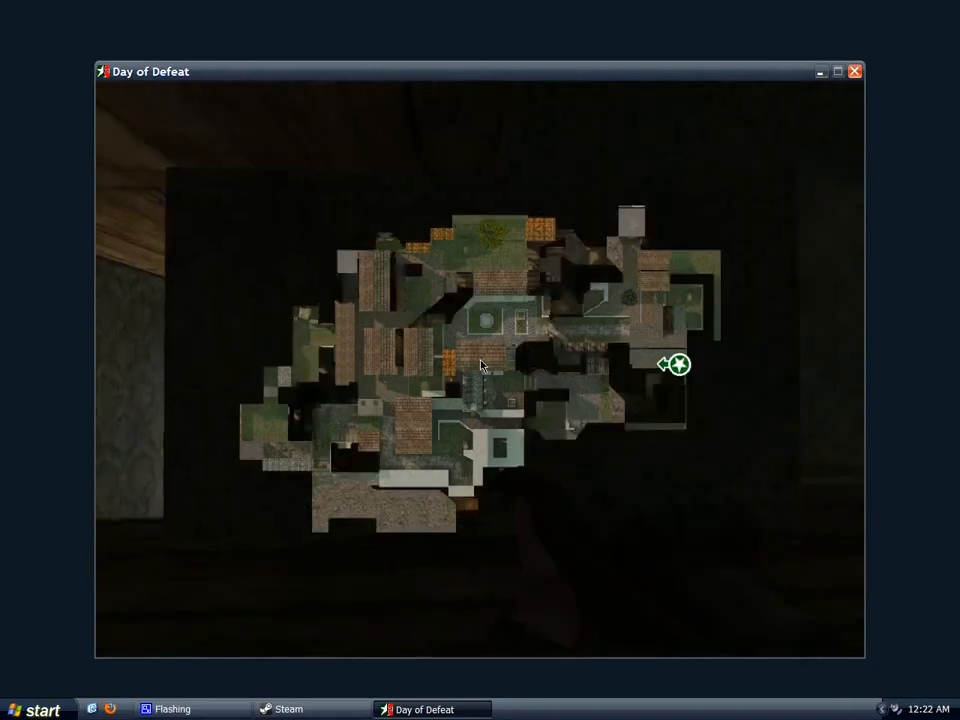
{"action": "key", "text": "m"}
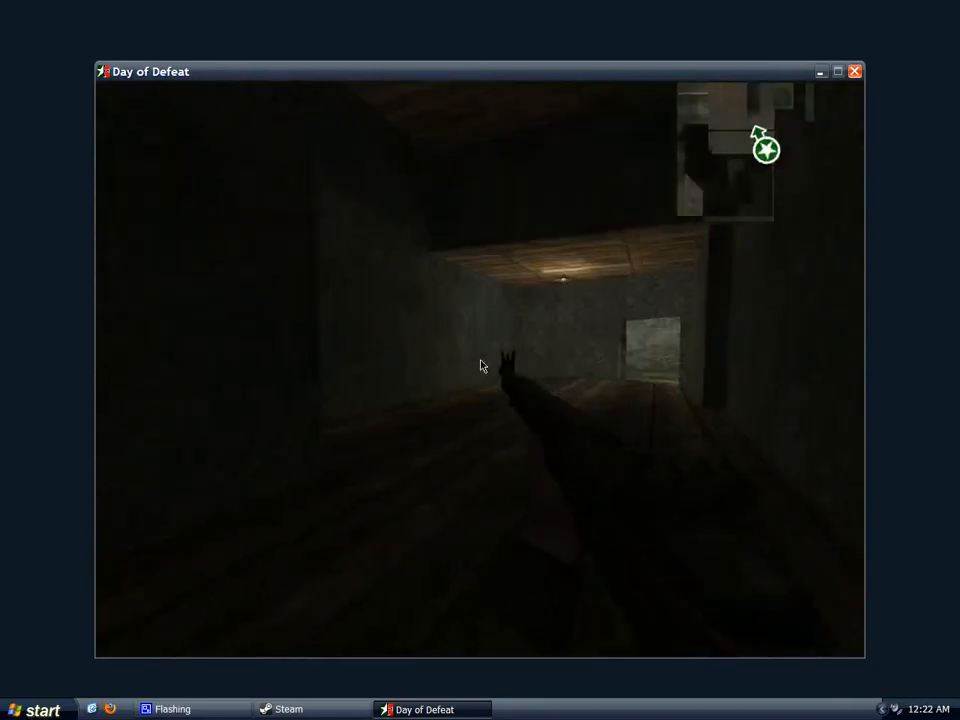
Turn the in-game HUD on with the console command hud_draw 1 and return to the map
{"action": "key", "text": "grave"}
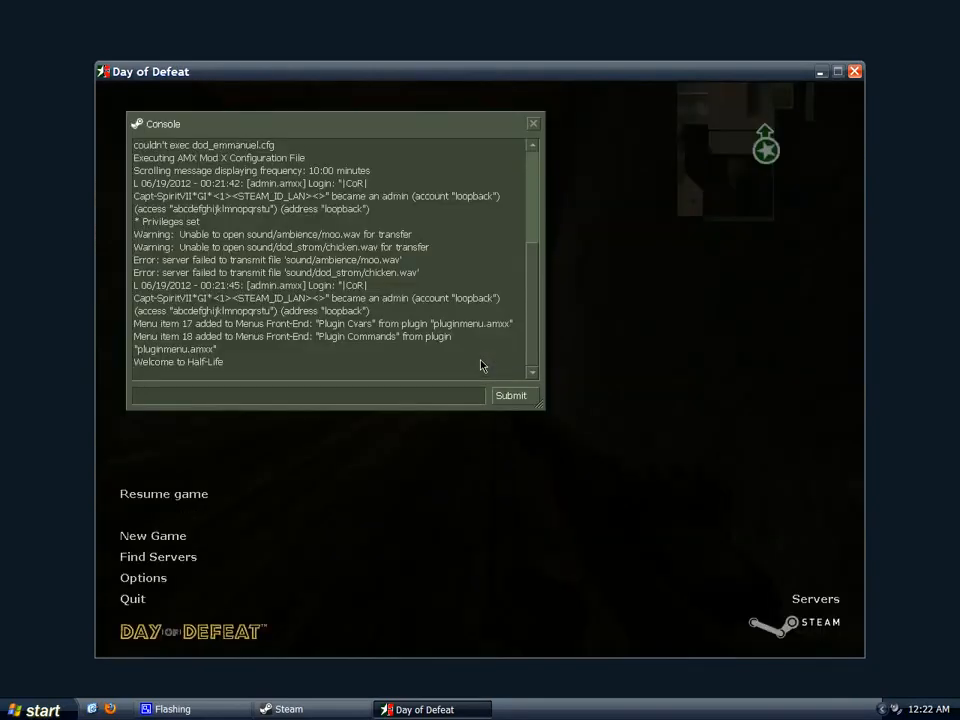
{"action": "type", "text": "hud_draw 1"}
{"action": "key", "text": "Return"}
{"action": "key", "text": "grave"}
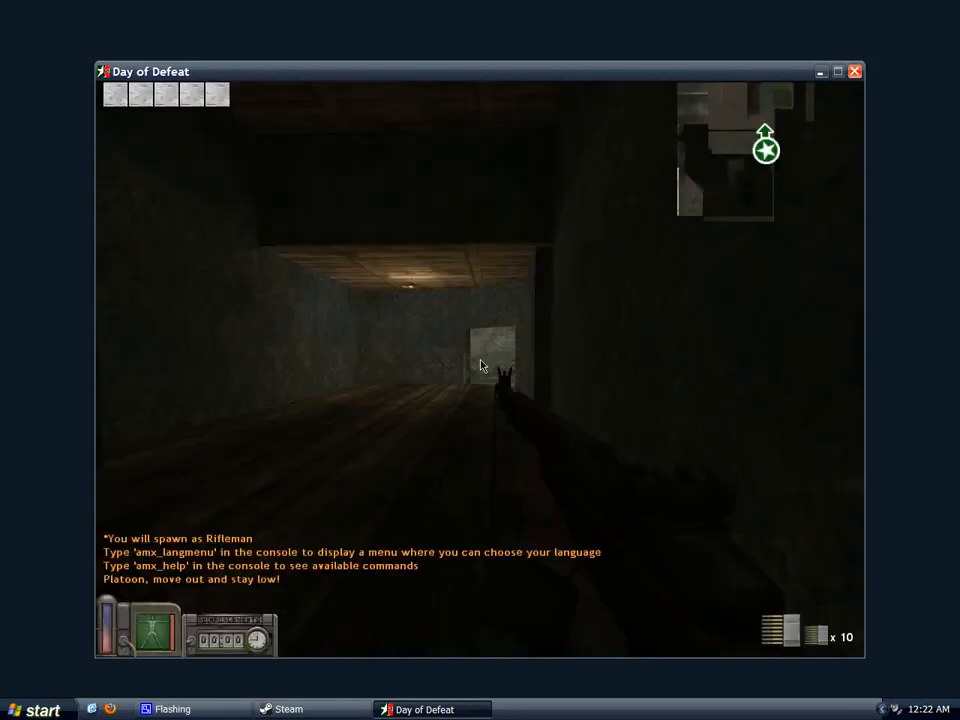
{"action": "key", "text": "w"}
{"action": "key", "text": "s"}
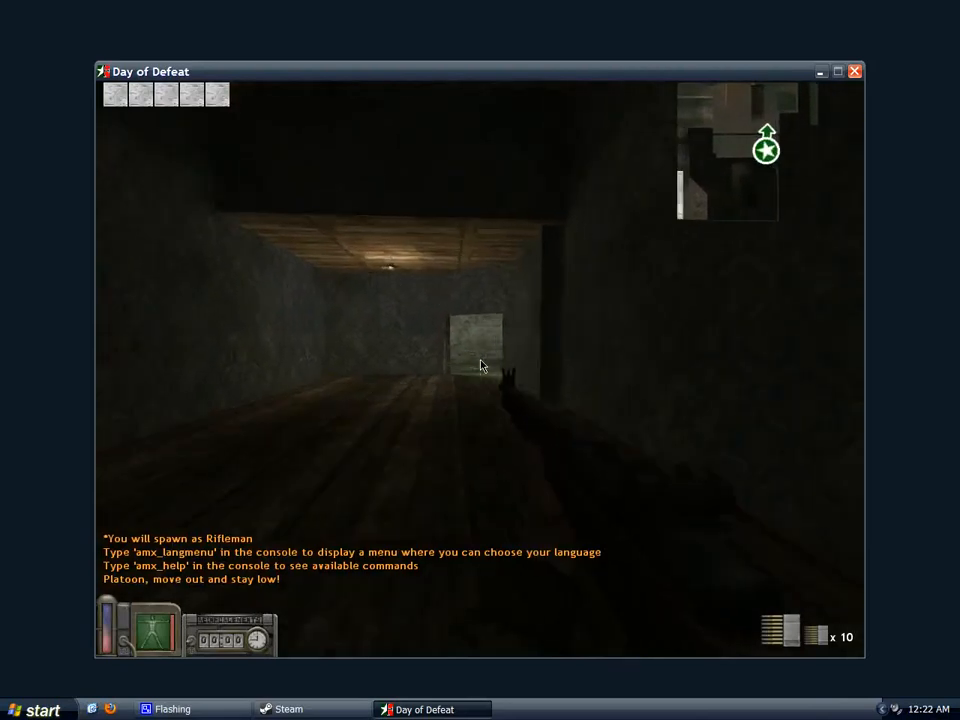
Show the weapon model with the console command r_drawviewmodel 1 and resume playing
{"action": "key", "text": "grave"}
{"action": "key", "text": "grave"}
{"action": "key", "text": "w"}
{"action": "key", "text": "grave"}
{"action": "key", "text": "grave"}
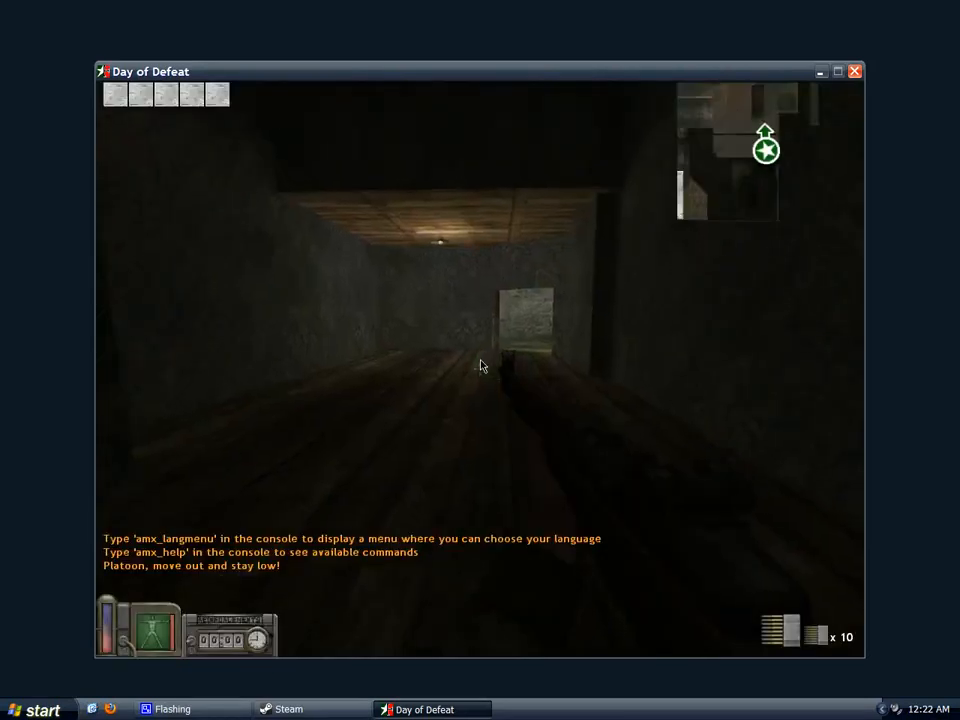
{"action": "key", "text": "w"}
{"action": "key", "text": "grave"}
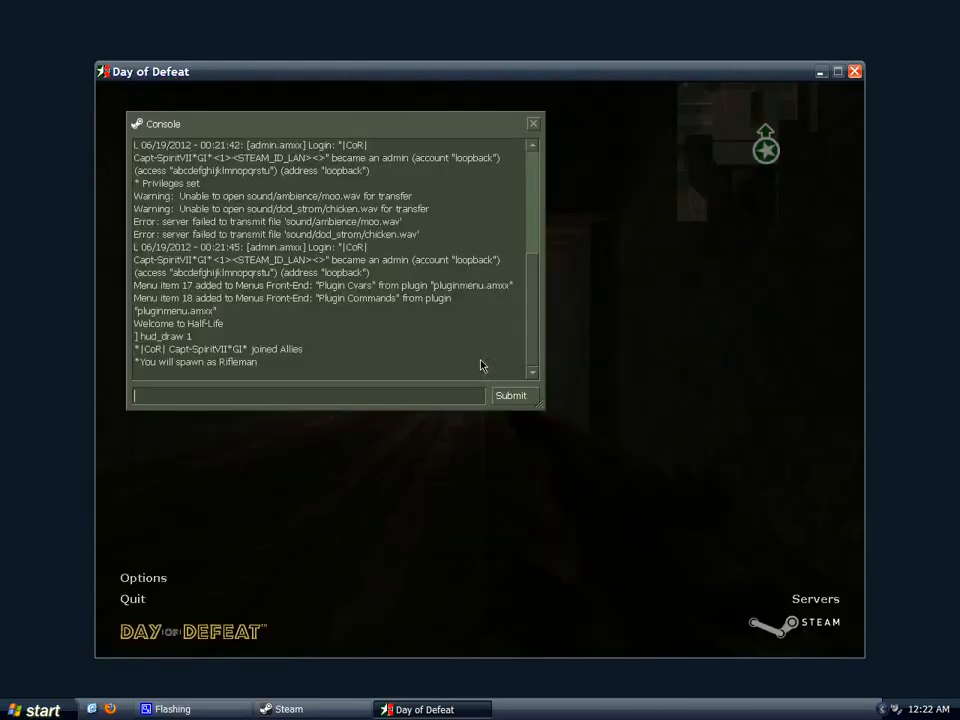
{"action": "type", "text": "r_"}
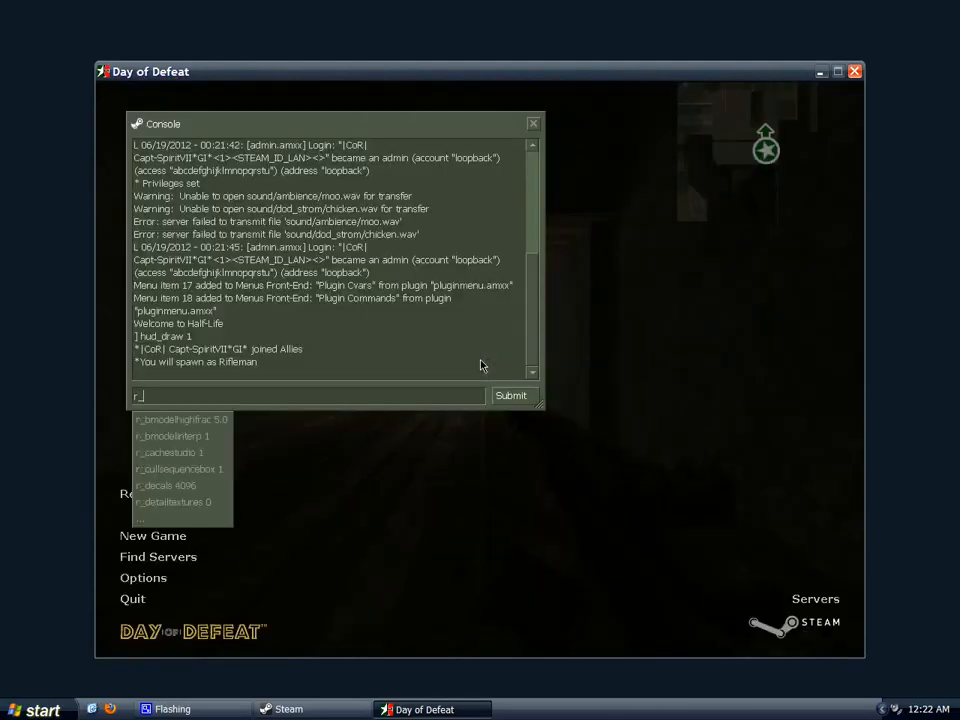
{"action": "type", "text": "drawview"}
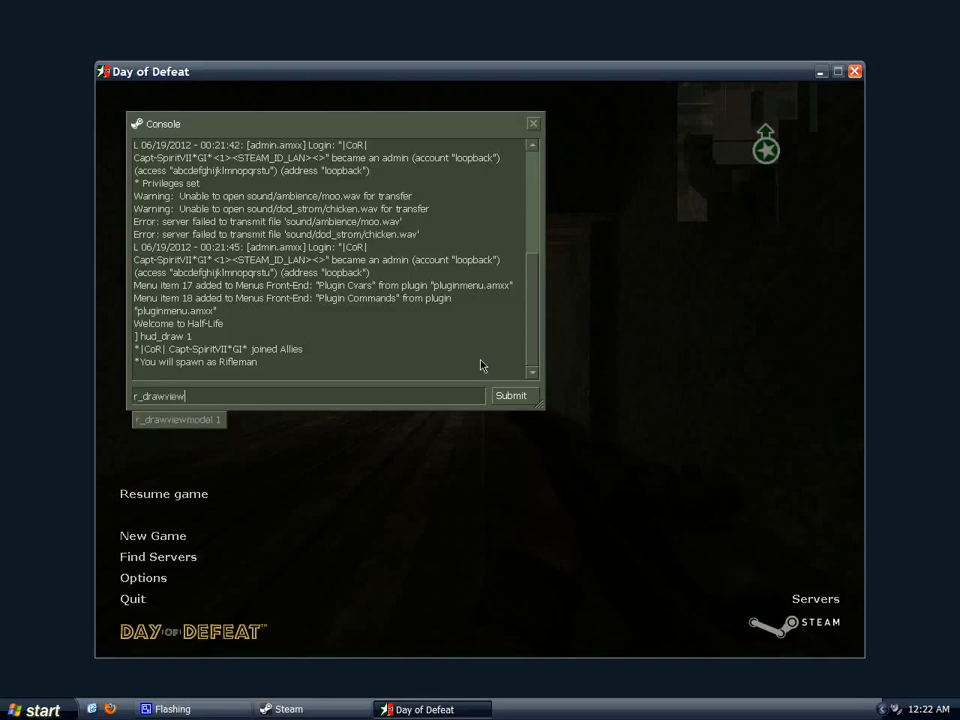
{"action": "type", "text": "1"}
{"action": "key", "text": "Return"}
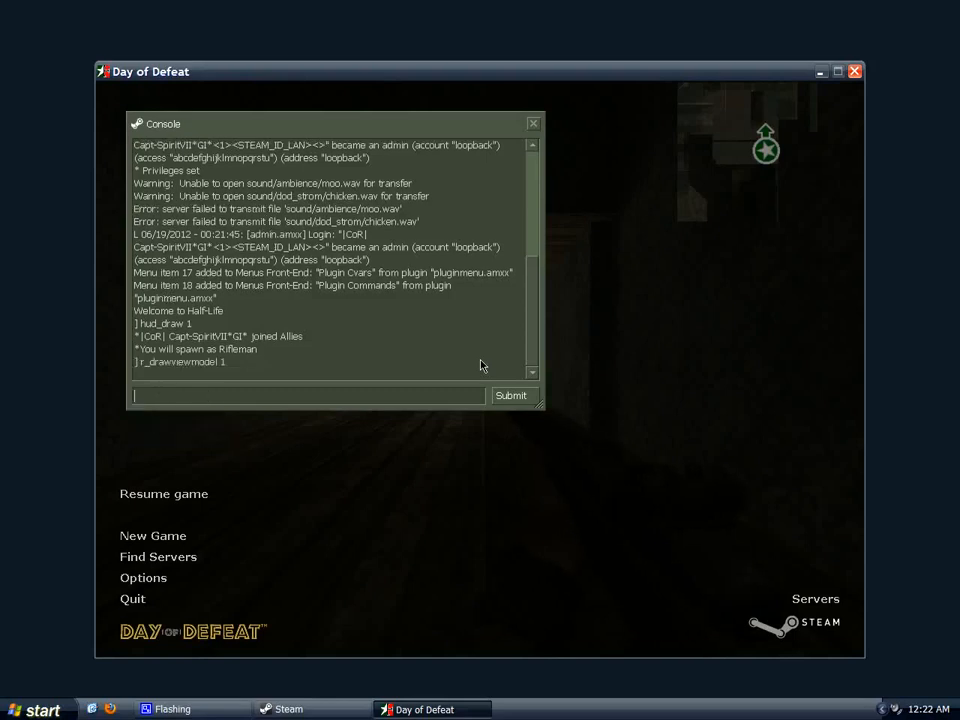
{"action": "key", "text": "grave"}
Walk through the dark building to the crates in the walled yard, checking the full overview briefly on the way
{"action": "key", "text": "d"}
{"action": "key", "text": "s"}
{"action": "key", "text": "w"}
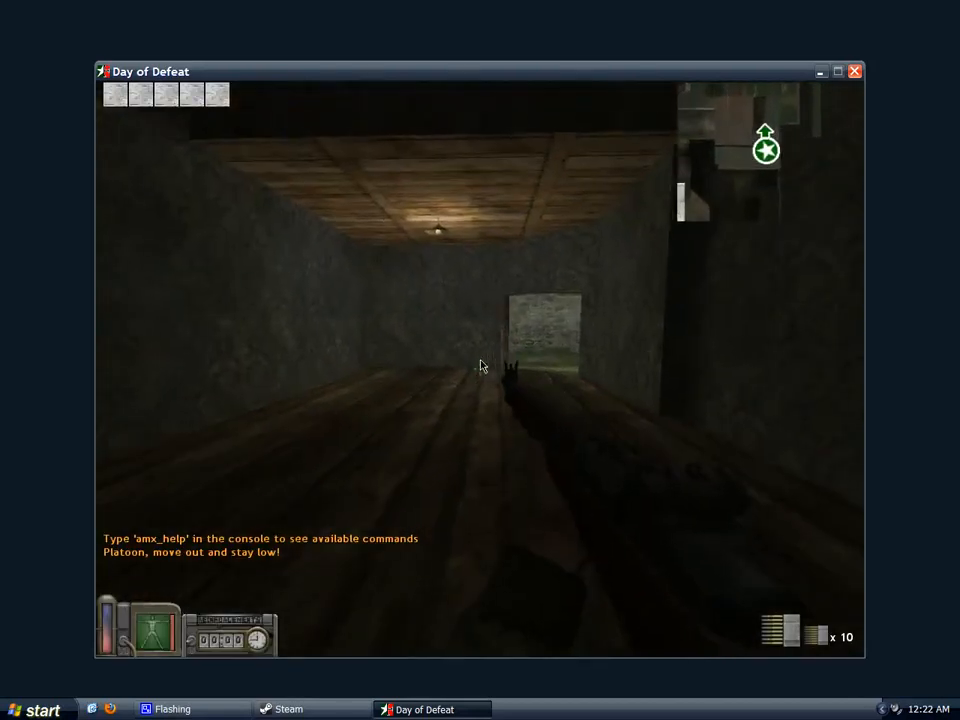
{"action": "key", "text": "m"}
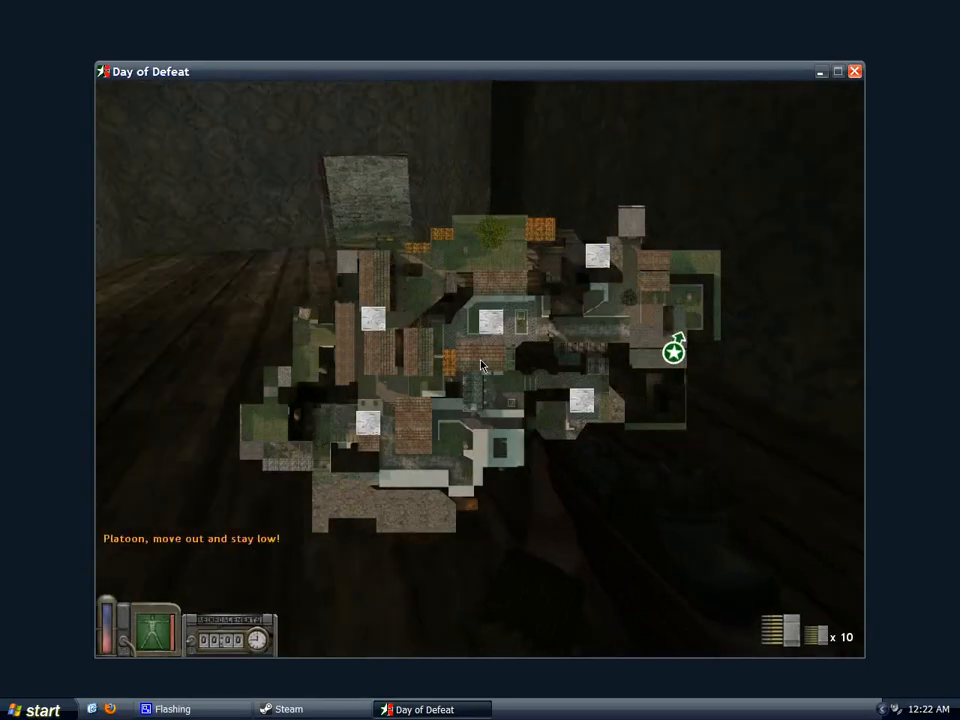
{"action": "key", "text": "m"}
{"action": "key", "text": "w"}
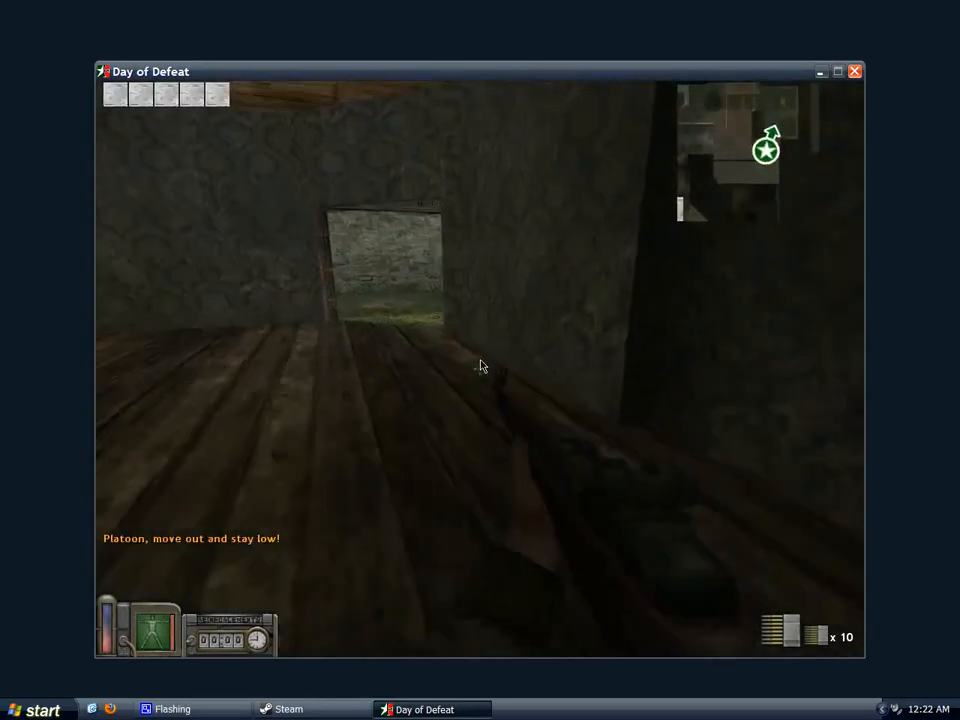
{"action": "key", "text": "w"}
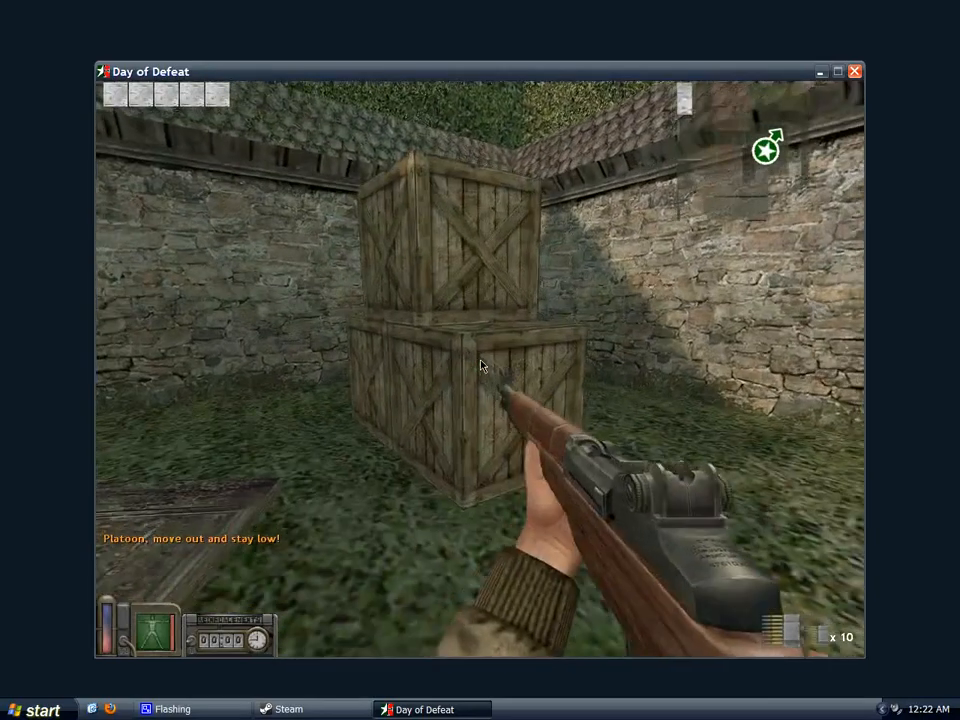
Move around inside the yard's doorway with the full overview shown to examine how the player marker follows the position
{"action": "key", "text": "s"}
{"action": "key", "text": "m"}
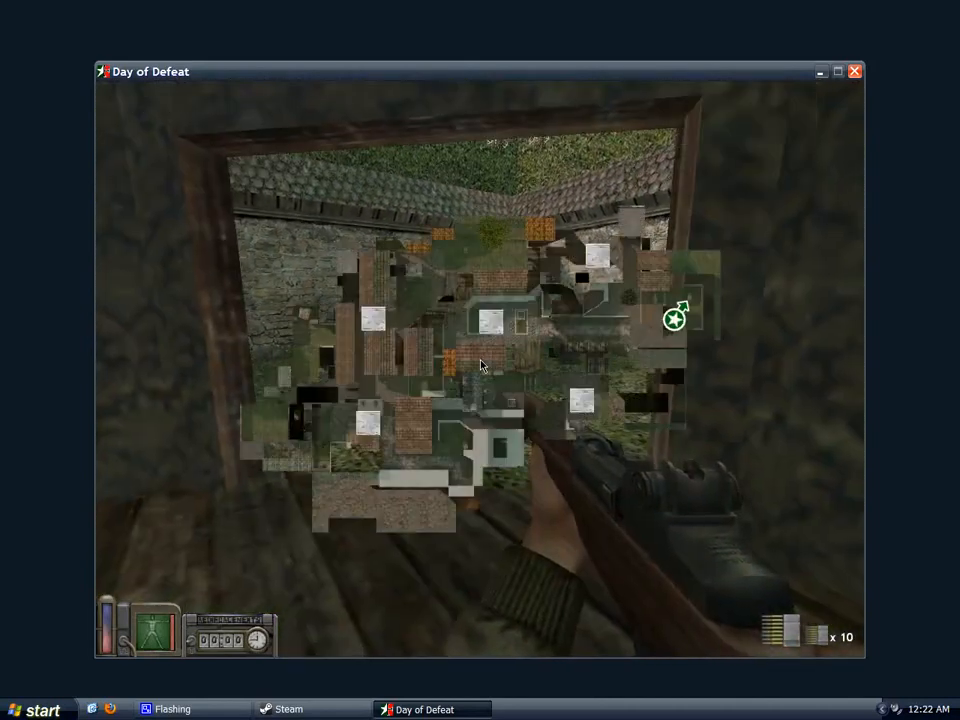
{"action": "key", "text": "s"}
{"action": "key", "text": "w"}
{"action": "key", "text": "d"}
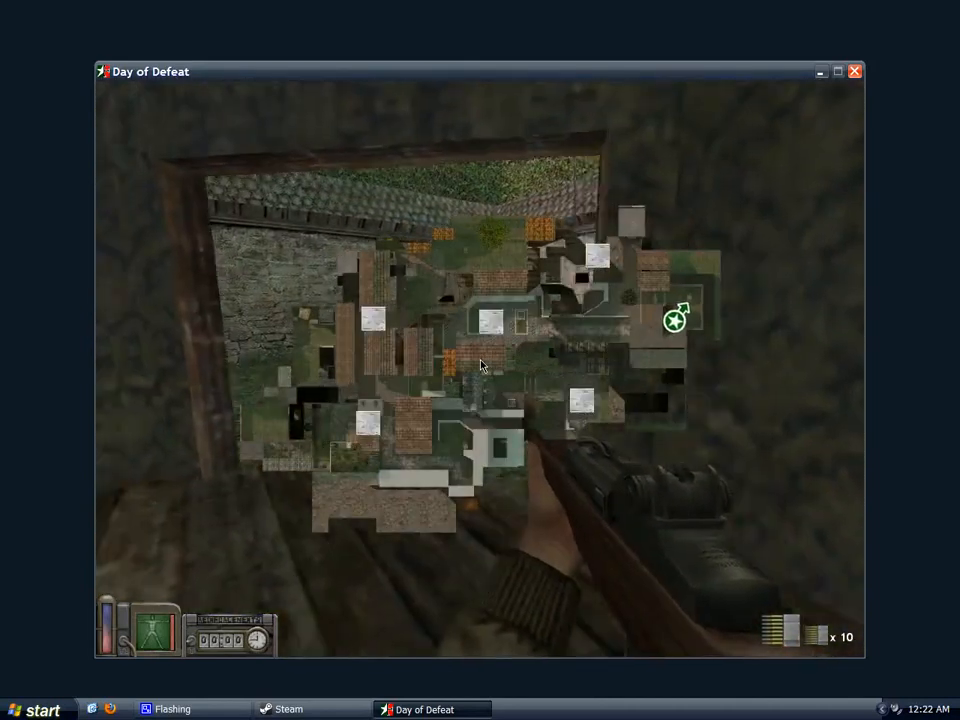
{"action": "key", "text": "a"}
{"action": "key", "text": "s"}
{"action": "key", "text": "w"}
{"action": "key", "text": "a"}
{"action": "key", "text": "d"}
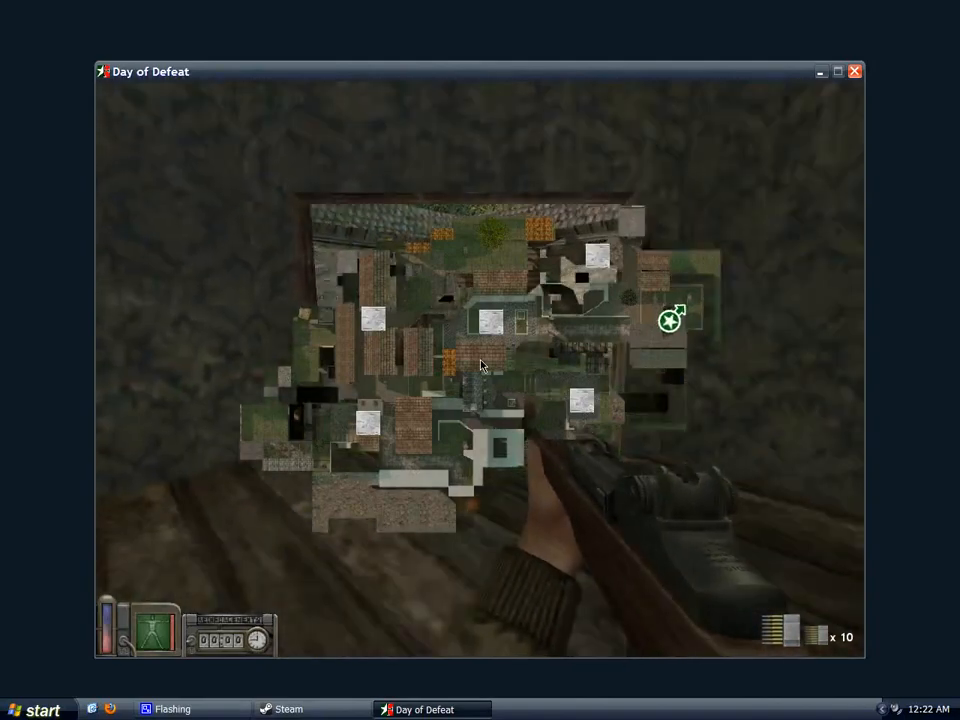
{"action": "key", "text": "s"}
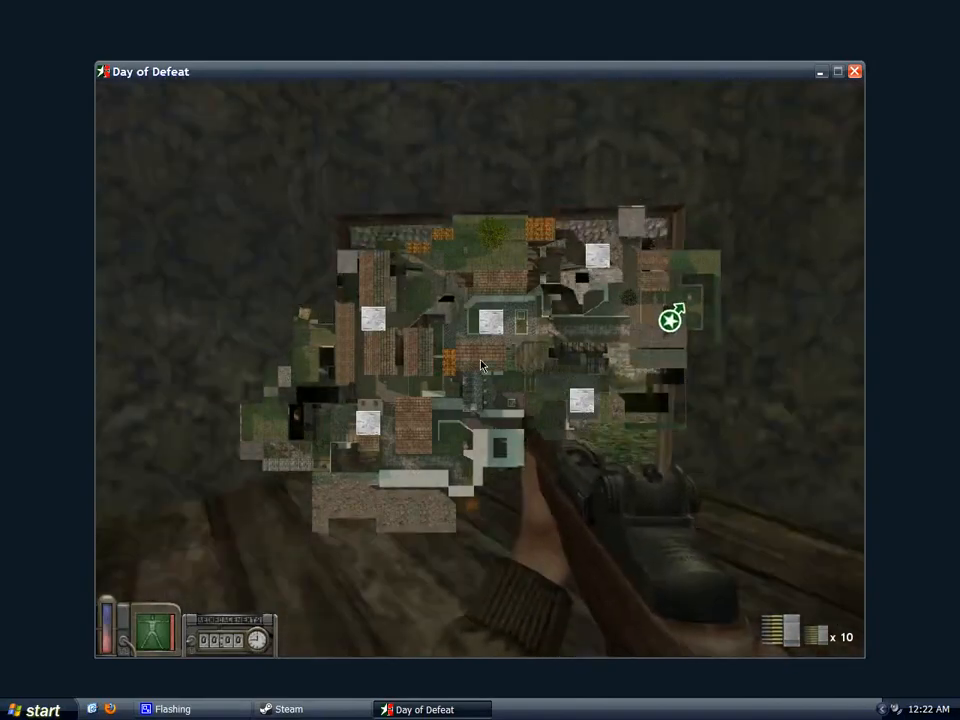
Follow the player marker on the full overview past the tree to the brick archway, and switch back to the minimap
{"action": "key", "text": "w"}
{"action": "key", "text": "w"}
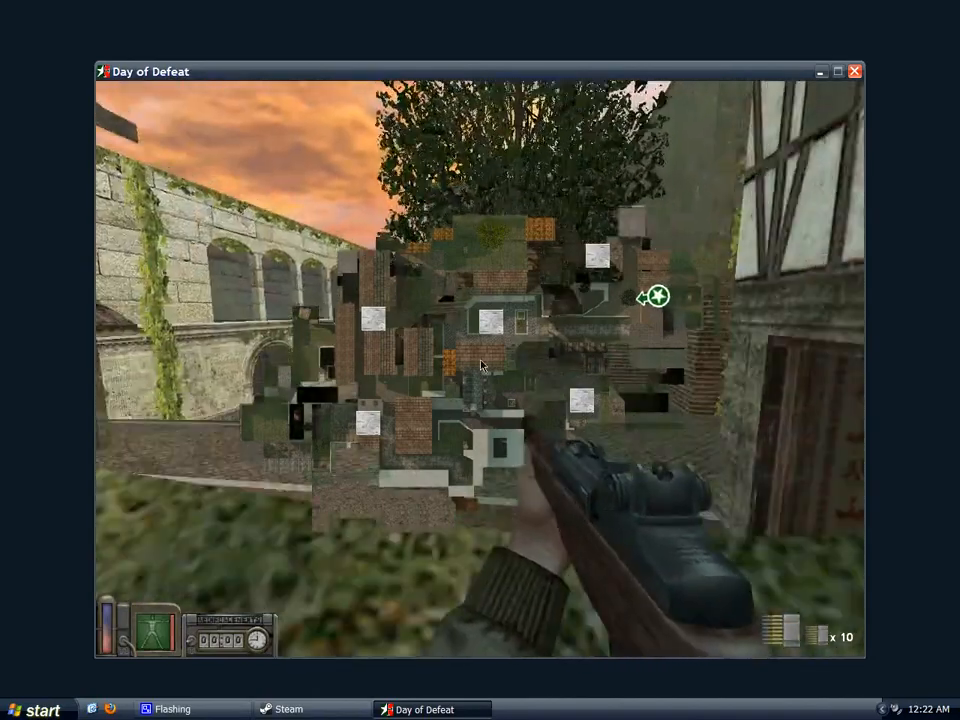
{"action": "key", "text": "w"}
{"action": "key", "text": "m"}
{"action": "key", "text": "m"}
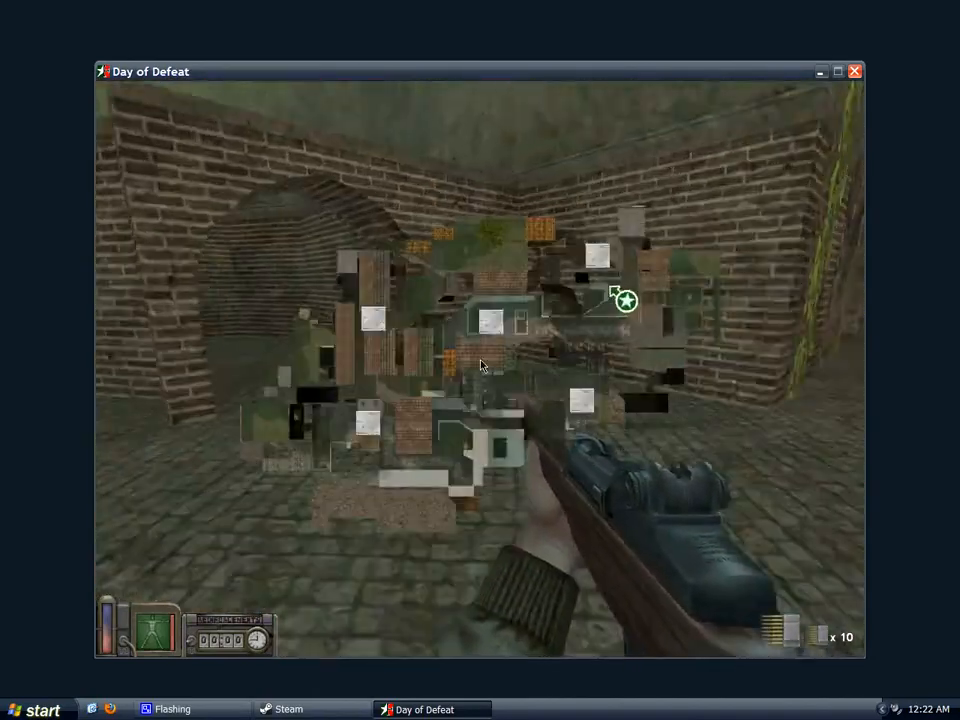
{"action": "key", "text": "m"}
{"action": "key", "text": "w"}
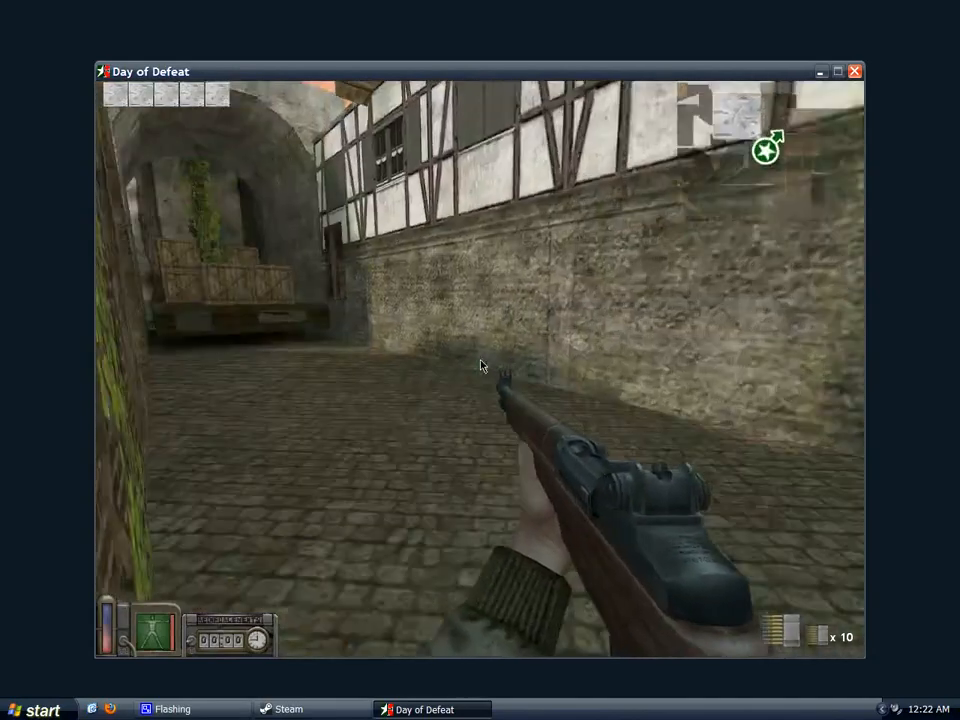
Capture the Hill Valley flag in the cave and check its icon on the full overview and the minimap
{"action": "key", "text": "w"}
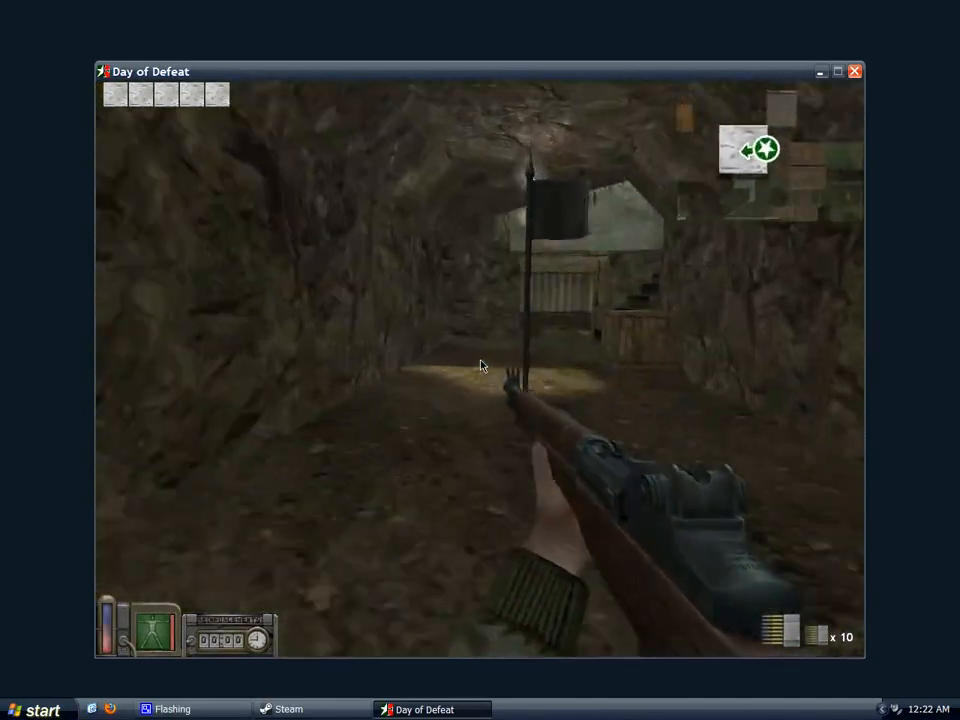
{"action": "key", "text": "w"}
{"action": "key", "text": "m"}
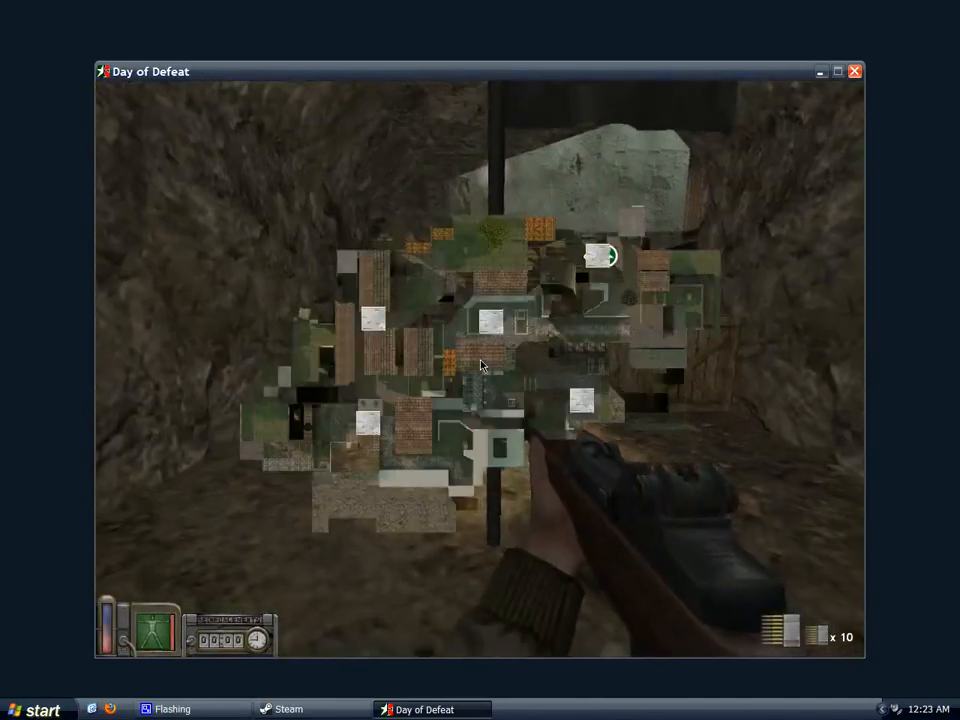
{"action": "key", "text": "w"}
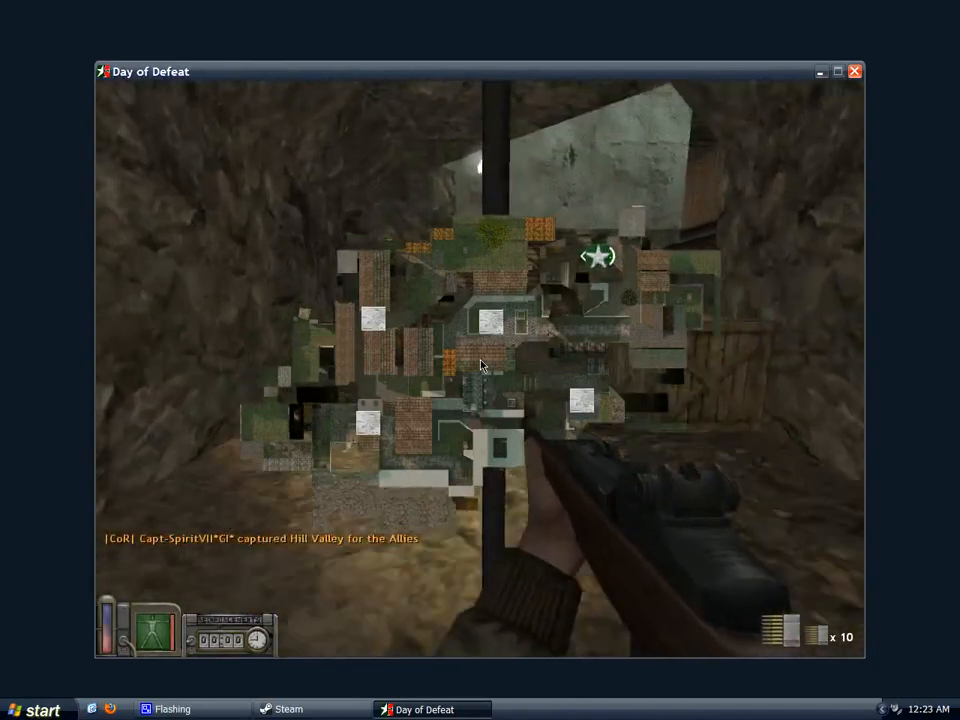
{"action": "key", "text": "w"}
{"action": "key", "text": "m"}
{"action": "key", "text": "w"}
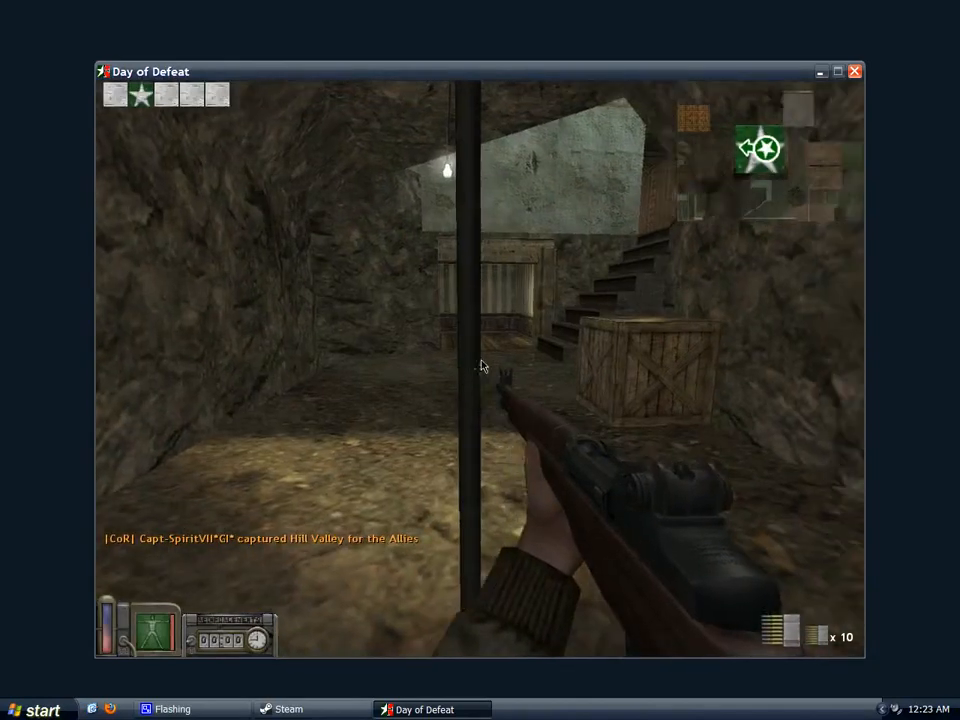
Move around the captured flag to compare the minimap at different zoom levels with the full overview
{"action": "key", "text": "s"}
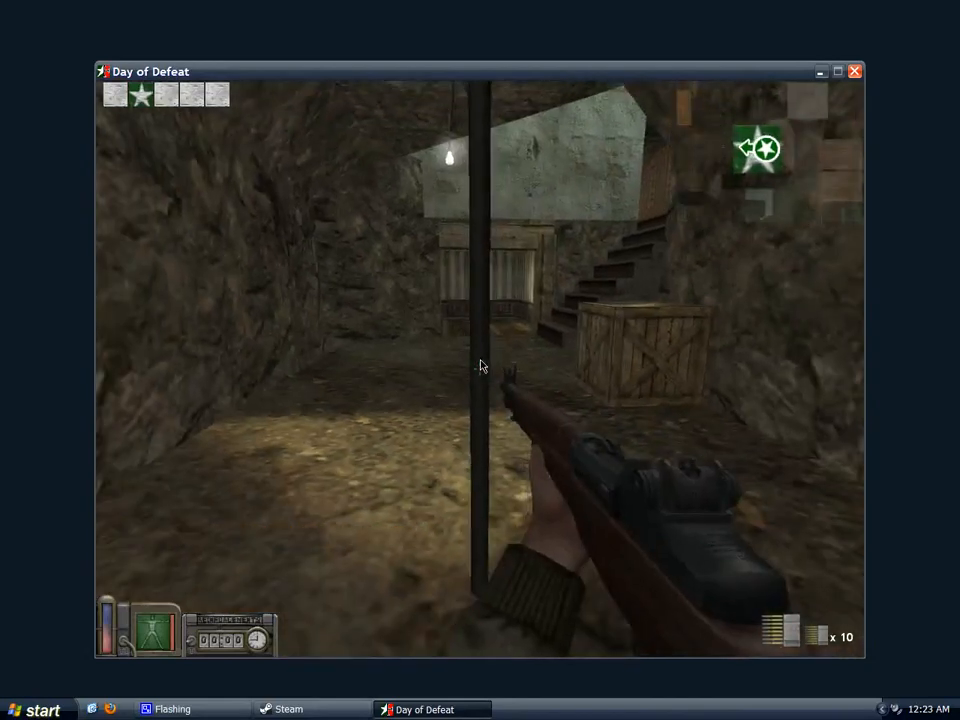
{"action": "key", "text": "w"}
{"action": "key", "text": "s"}
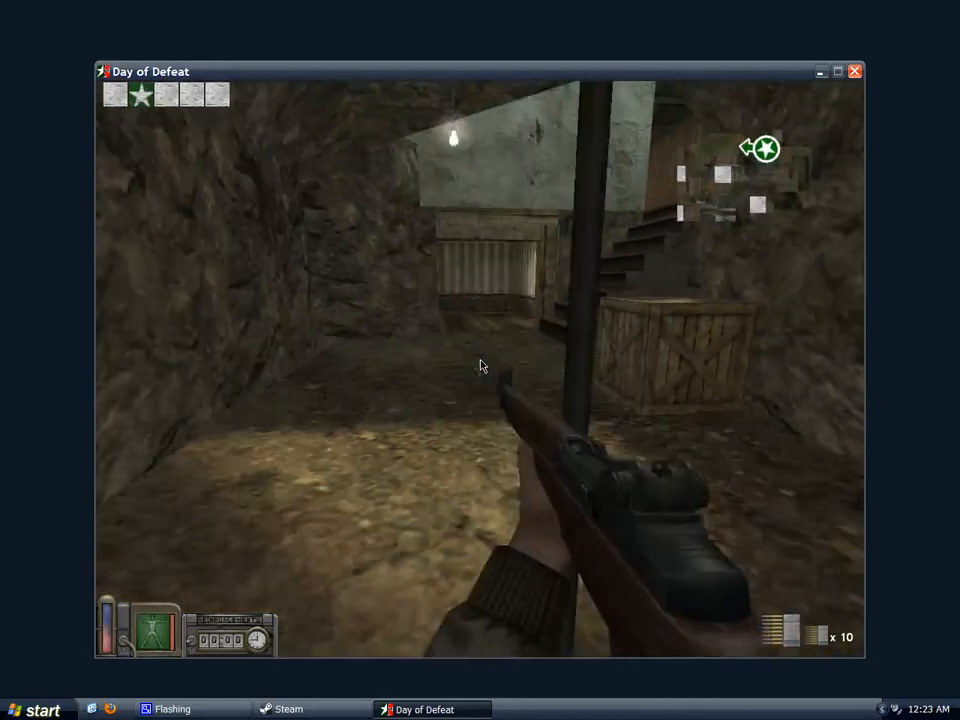
{"action": "key", "text": "w"}
{"action": "key", "text": "a"}
{"action": "key", "text": "m"}
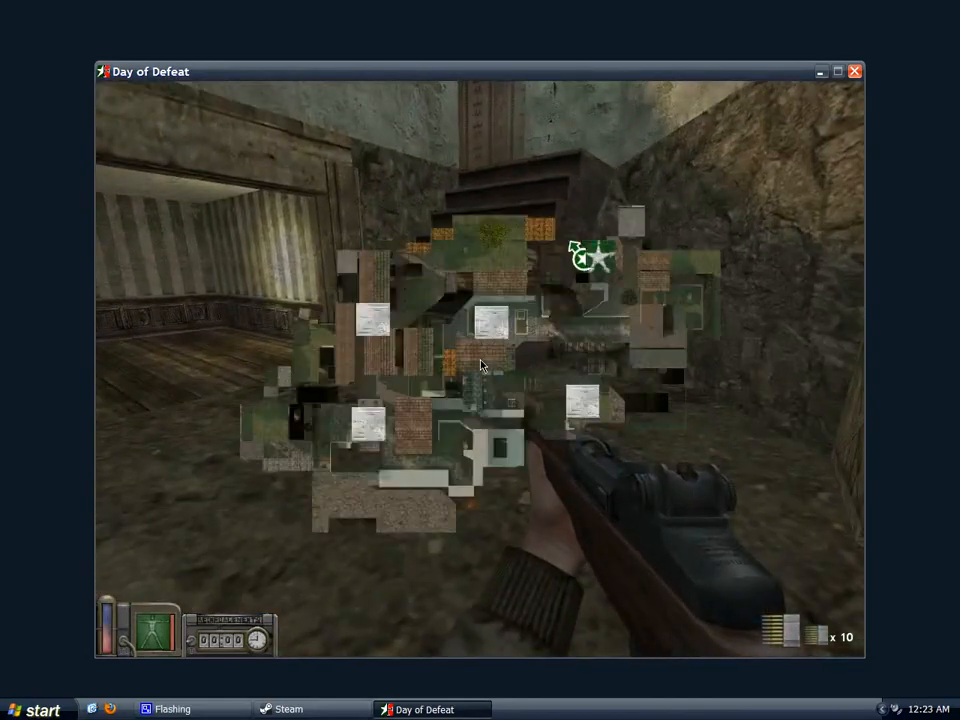
{"action": "key", "text": "m"}
Leave the cave by the stairs and go past the crates to the grassy street beside the half-timbered house
{"action": "key", "text": "d"}
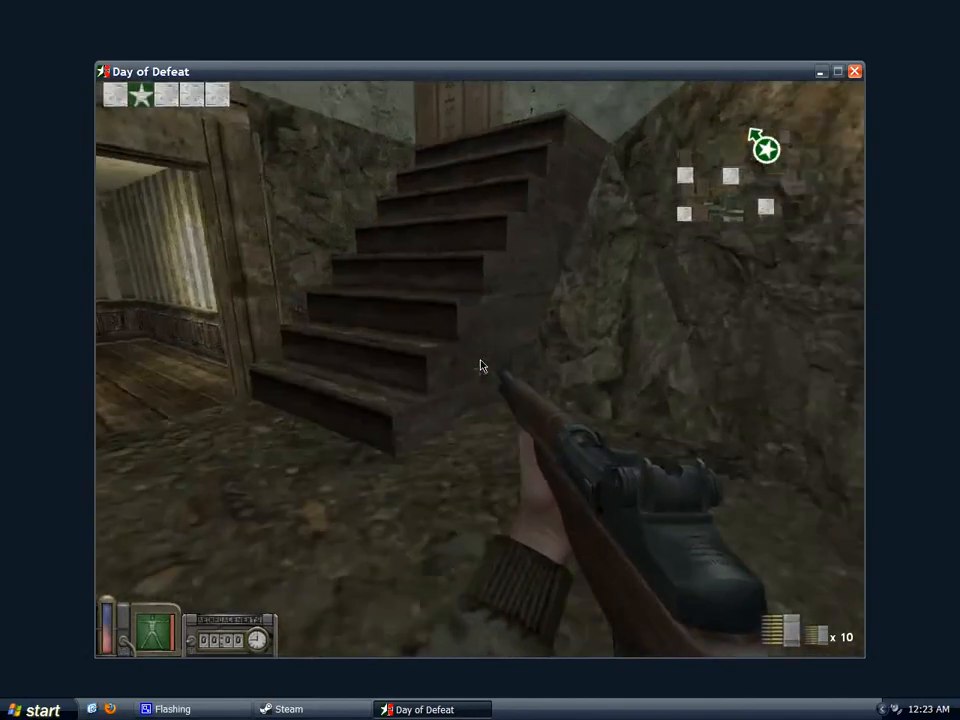
{"action": "key", "text": "w"}
{"action": "key", "text": "s"}
{"action": "key", "text": "w"}
{"action": "key", "text": "w"}
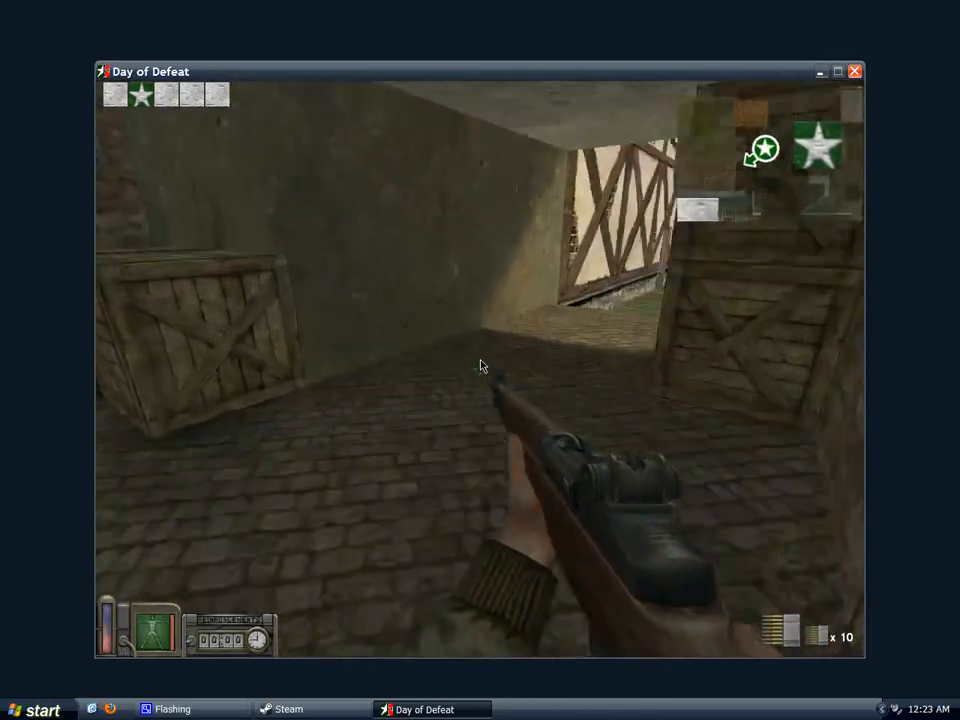
{"action": "key", "text": "w"}
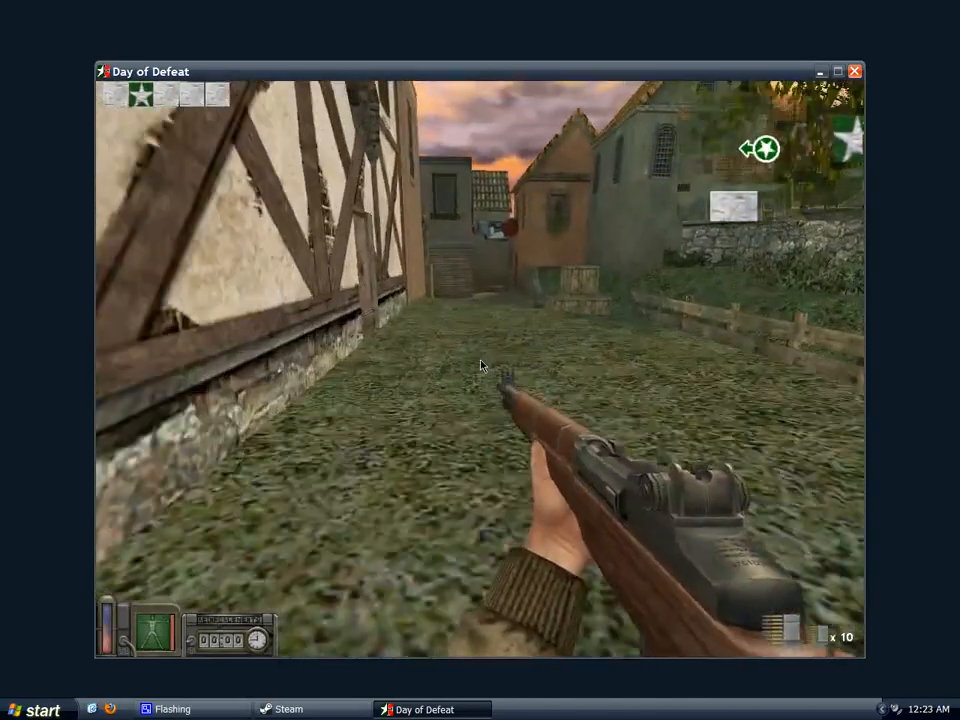
Go through the wooden door and the house into the fountain's capture area, and examine its icon on the full overview
{"action": "key", "text": "w"}
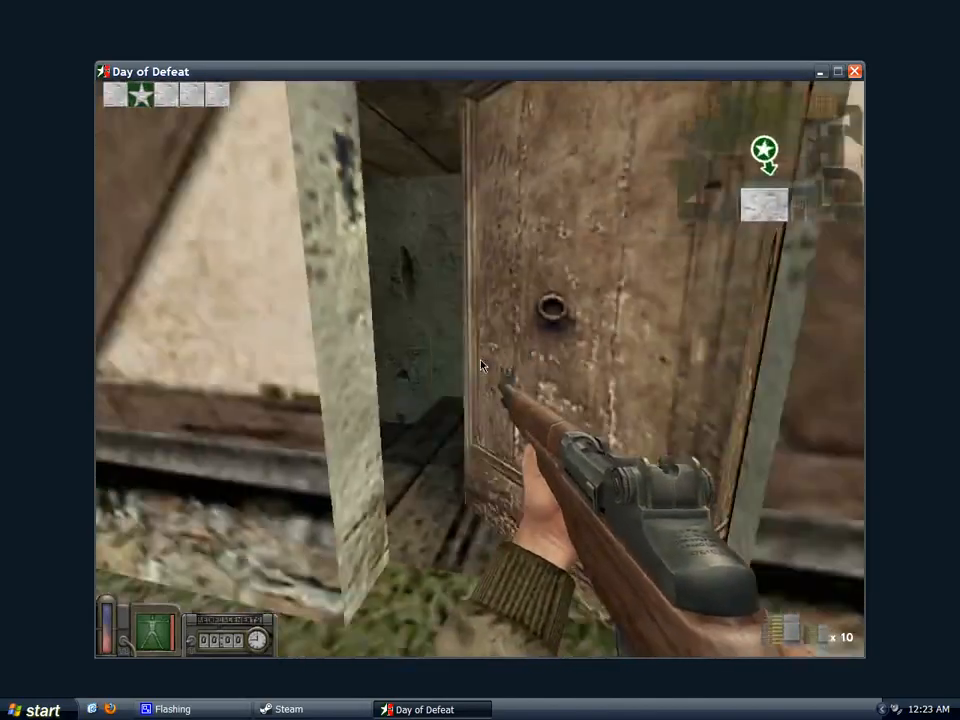
{"action": "key", "text": "w"}
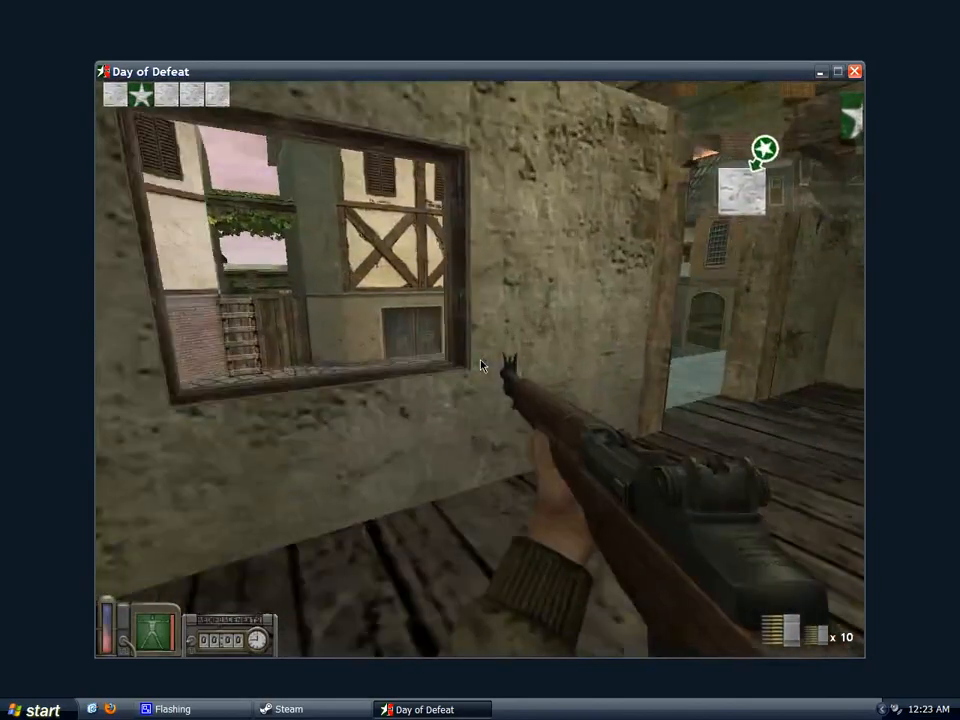
{"action": "key", "text": "w"}
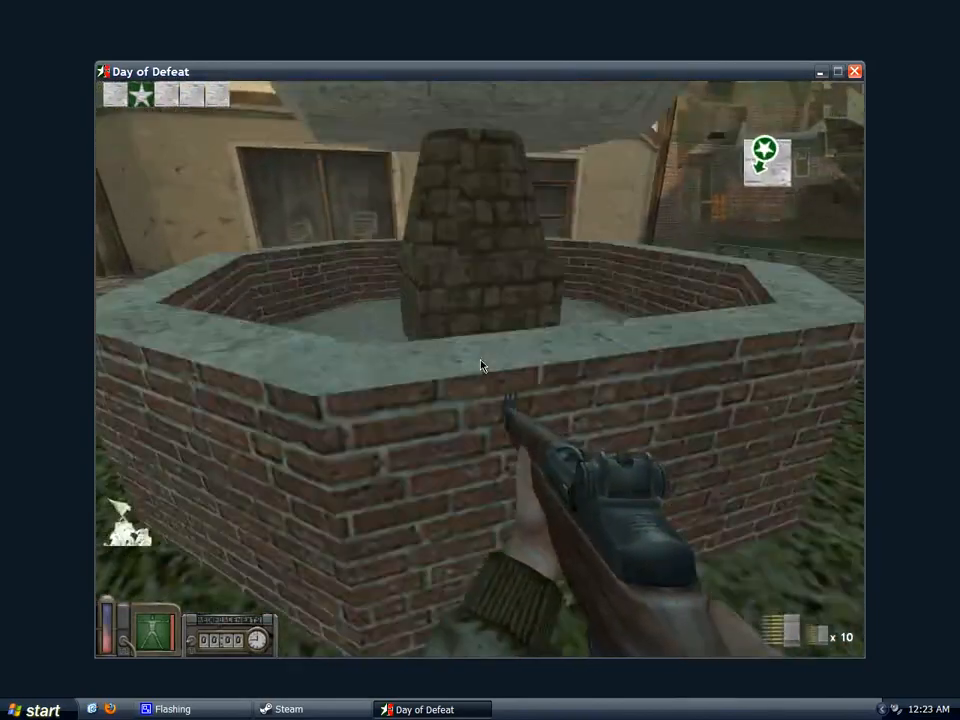
{"action": "key", "text": "w"}
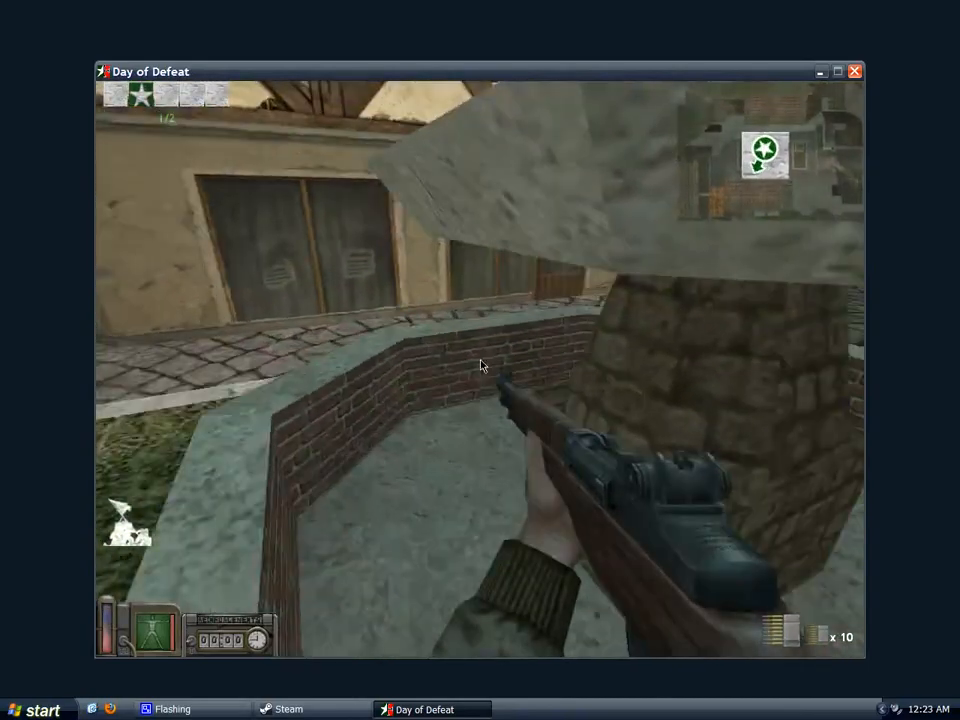
{"action": "key", "text": "m"}
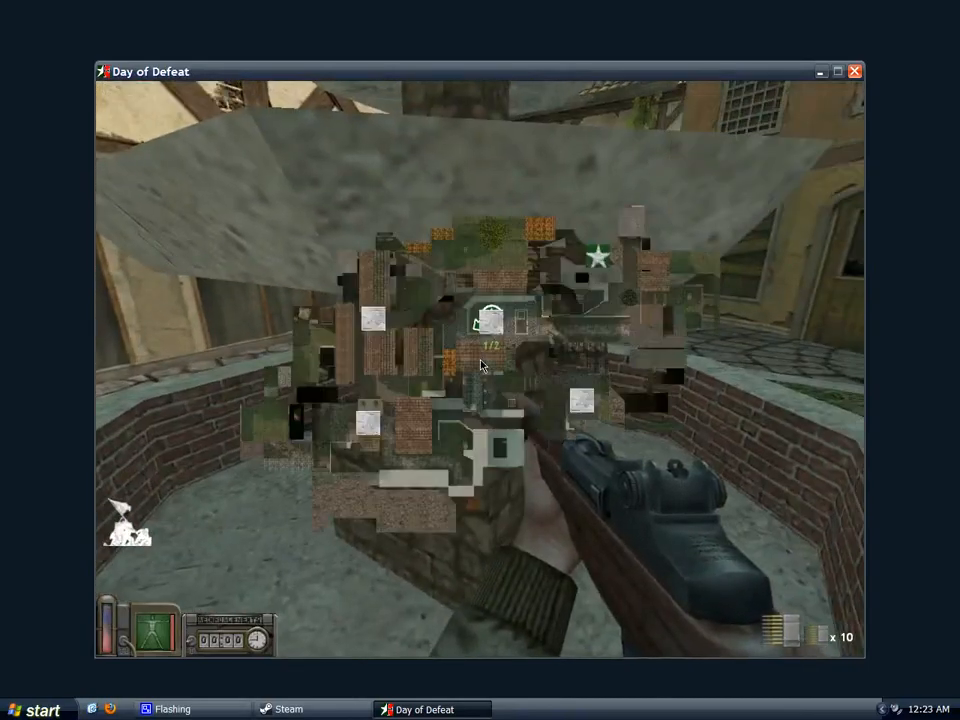
{"action": "key", "text": "w"}
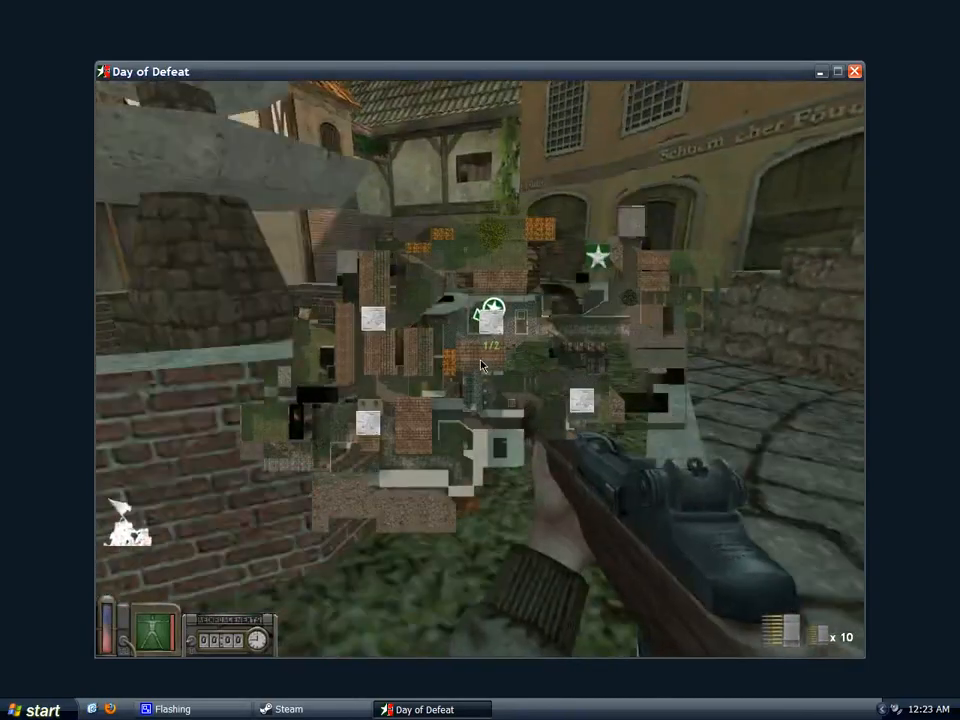
Move around the fountain to compare its flag icon on the full overview and the minimap
{"action": "key", "text": "space"}
{"action": "key", "text": "w"}
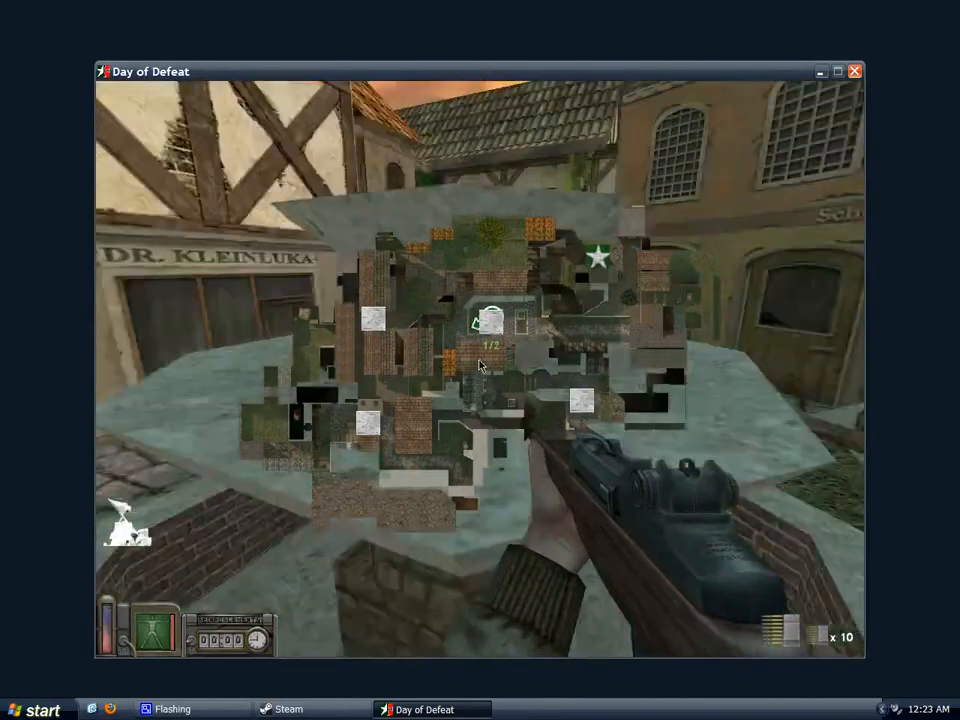
{"action": "key", "text": "w"}
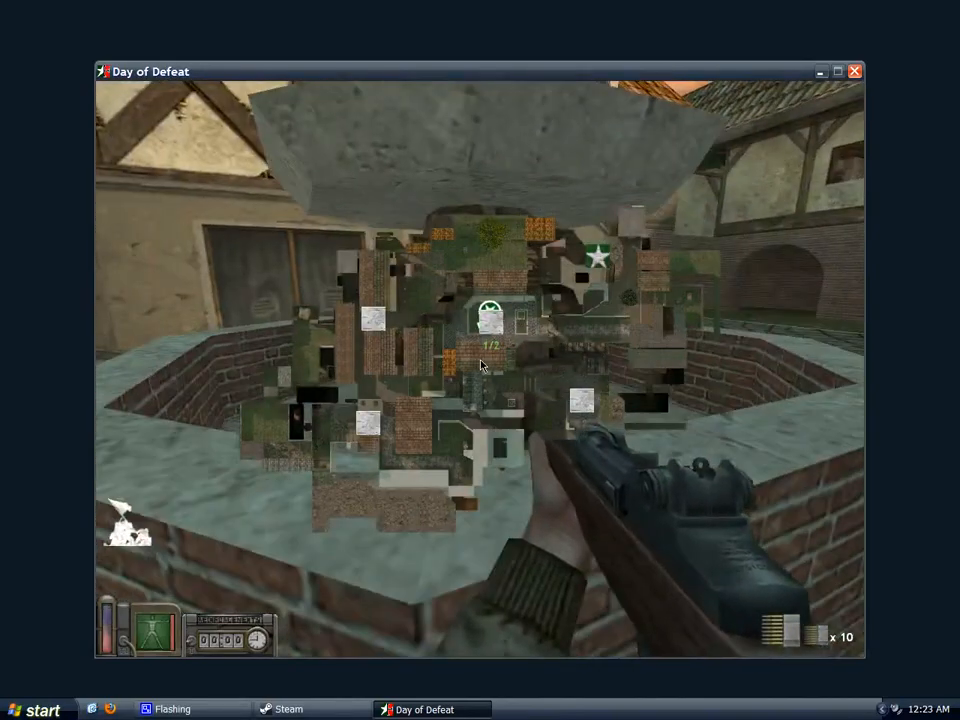
{"action": "key", "text": "m"}
{"action": "key", "text": "w"}
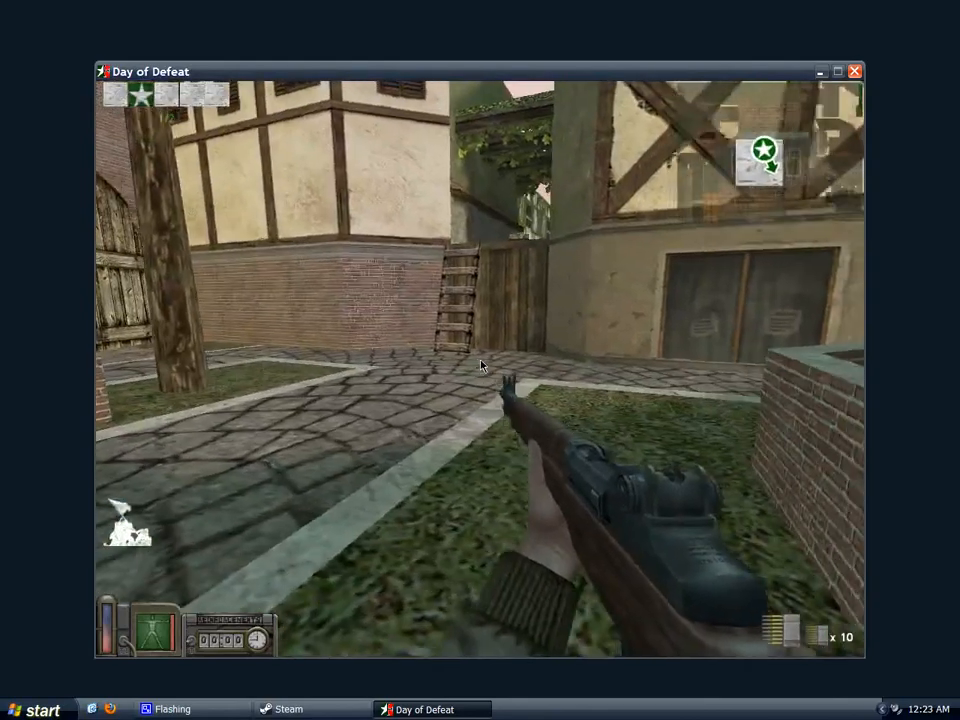
{"action": "key", "text": "w"}
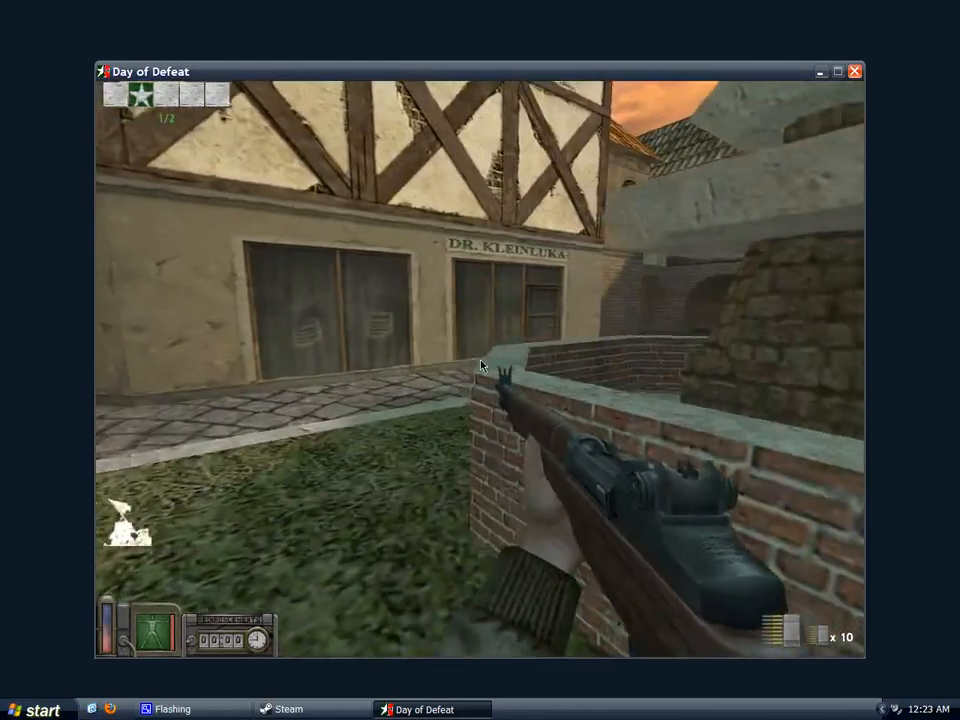
Quit Day of Defeat from the running dod_emmanuel map and confirm leaving the game
{"action": "key", "text": "Escape"}
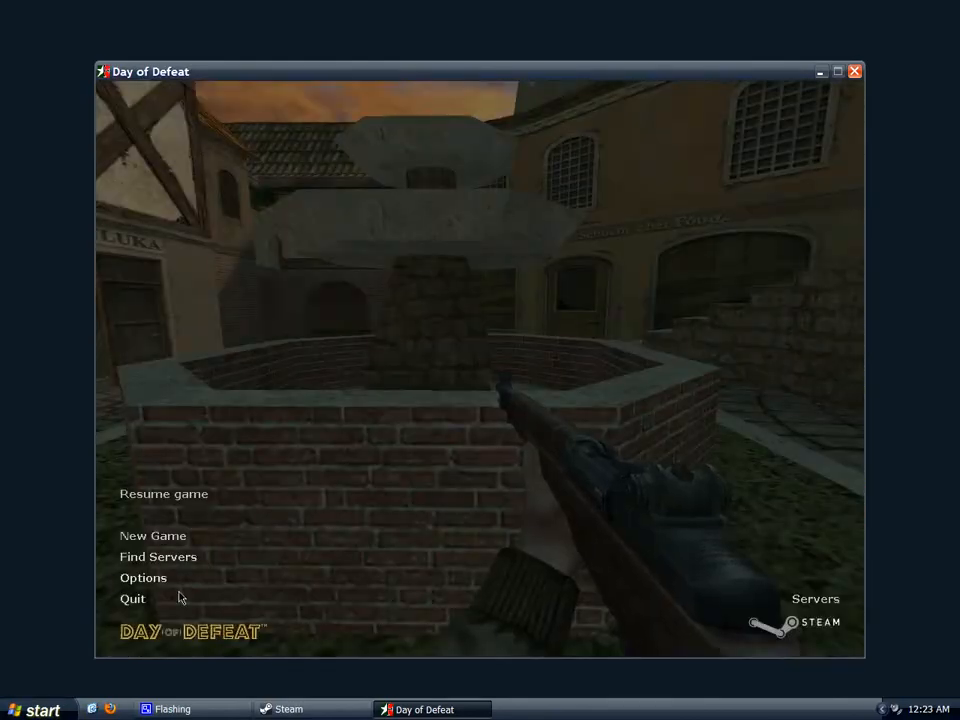
{"action": "left_click", "coordinate": [133, 598]}
{"action": "left_click", "coordinate": [450, 389]}
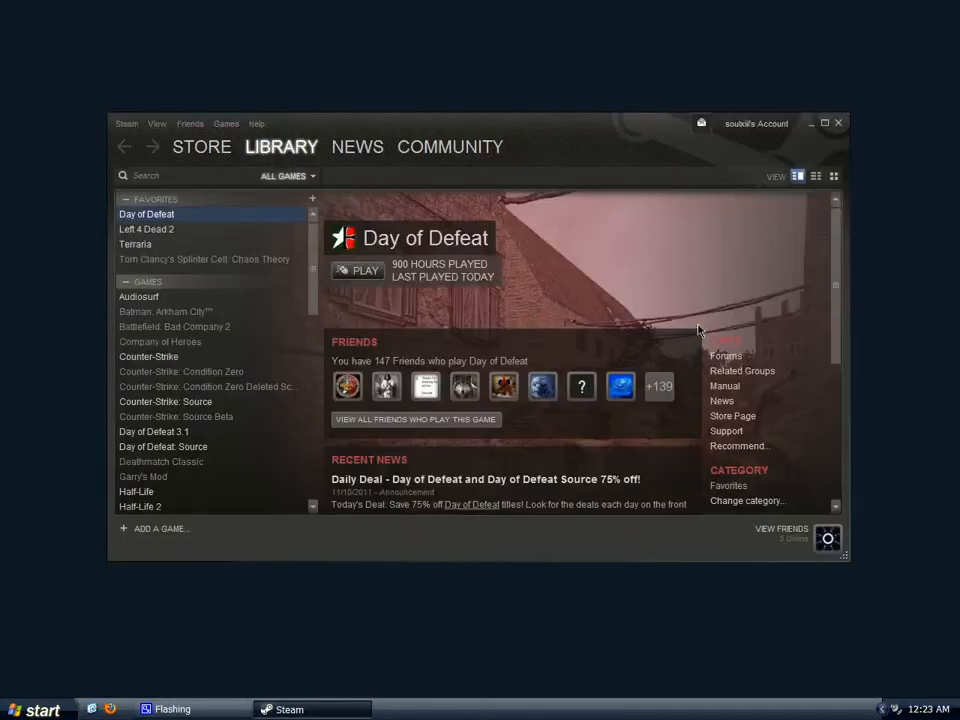
Review Day of Defeat's launch options in Steam, including the windowed, sv_cheats and map dod_emmanuel entries, and accept them as they are
{"action": "right_click", "coordinate": [180, 219]}
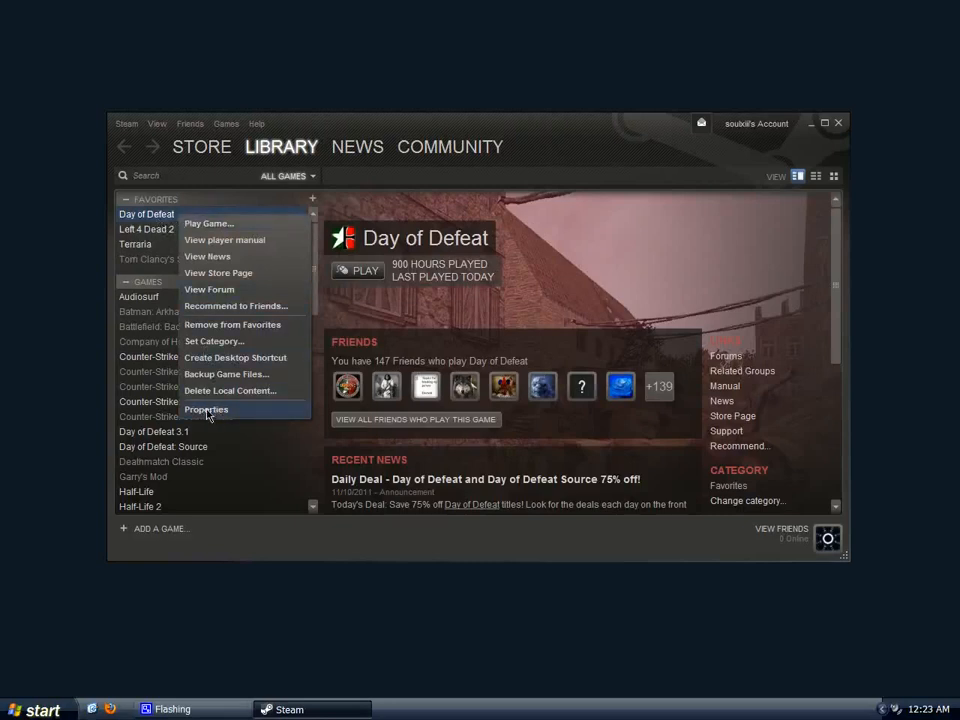
{"action": "left_click", "coordinate": [206, 410]}
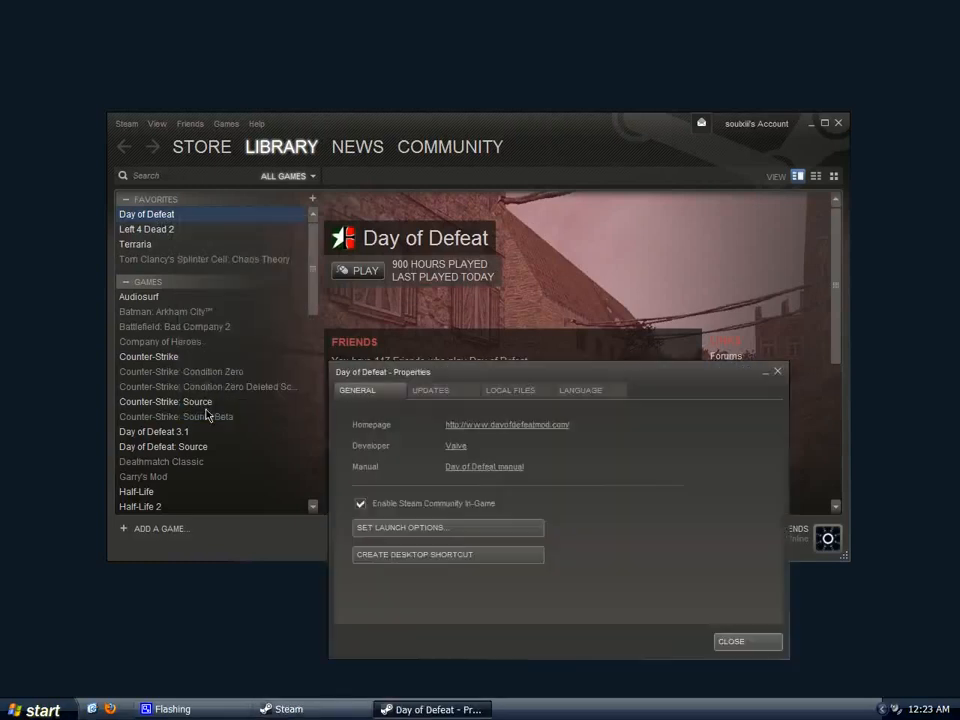
{"action": "left_click", "coordinate": [447, 529]}
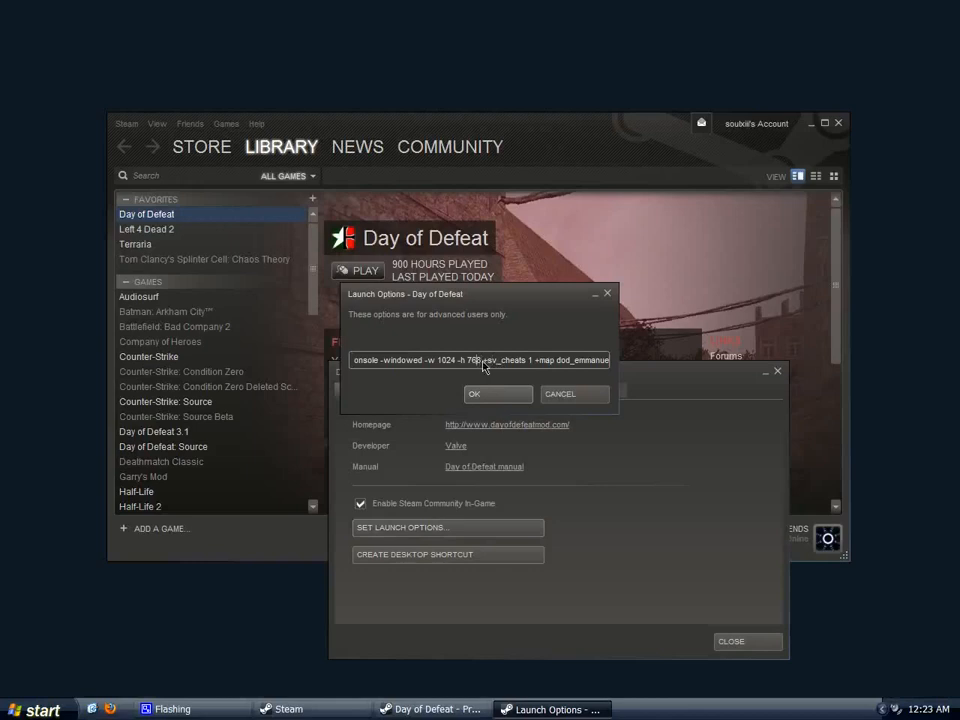
{"action": "left_click_drag", "start_coordinate": [516, 360], "coordinate": [699, 368]}
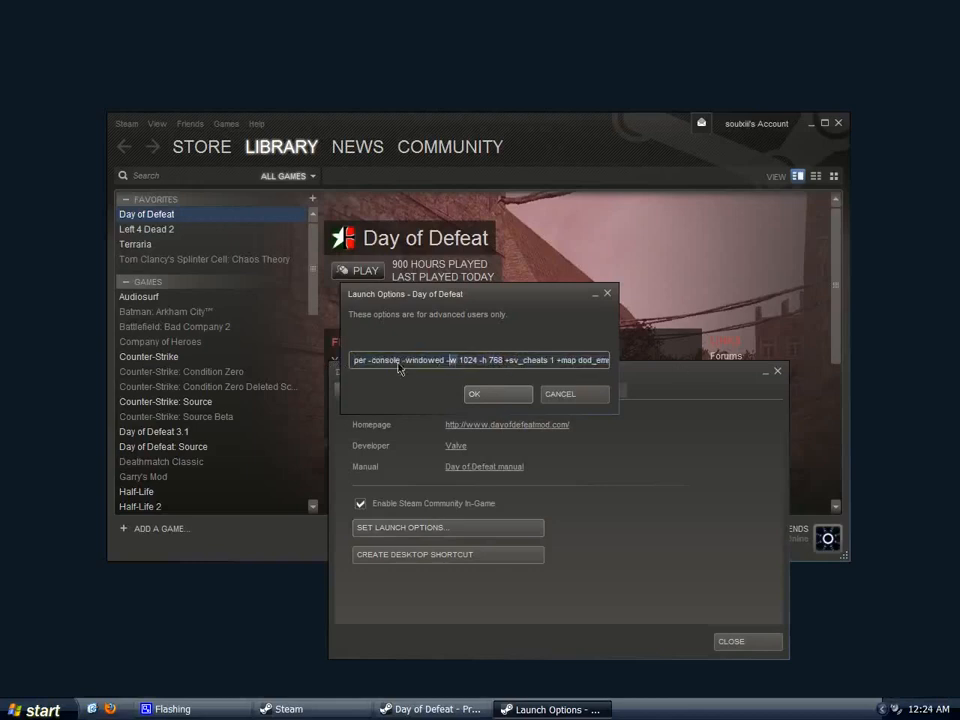
{"action": "left_click", "coordinate": [478, 395]}
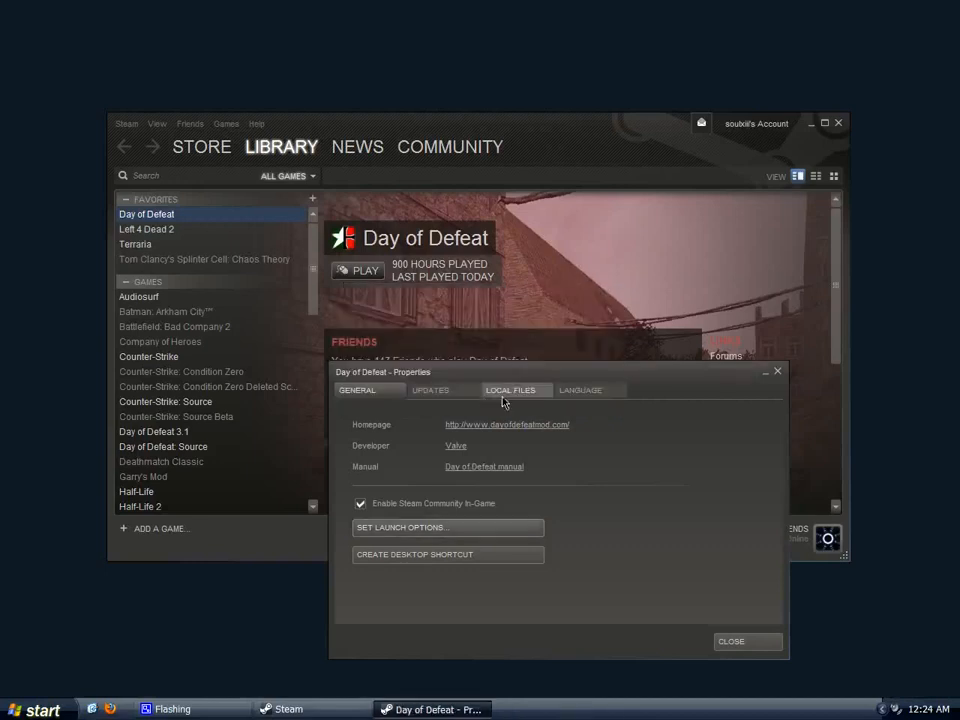
Close the Day of Defeat properties and the Steam library window
{"action": "left_click", "coordinate": [777, 376]}
{"action": "left_click_drag", "start_coordinate": [647, 134], "coordinate": [594, 127]}
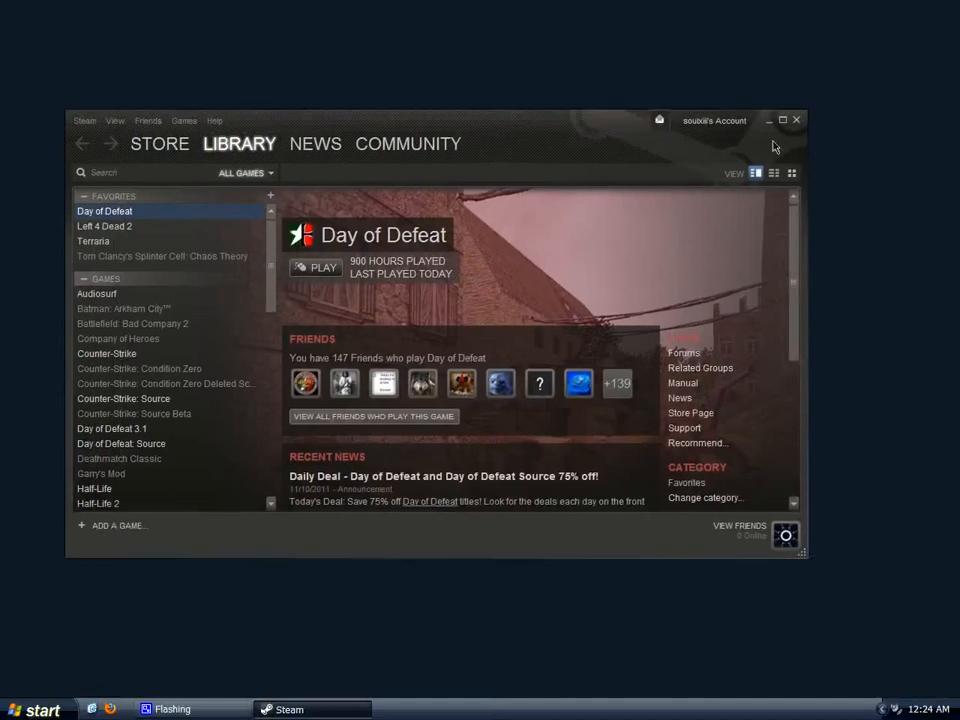
{"action": "left_click", "coordinate": [797, 121]}
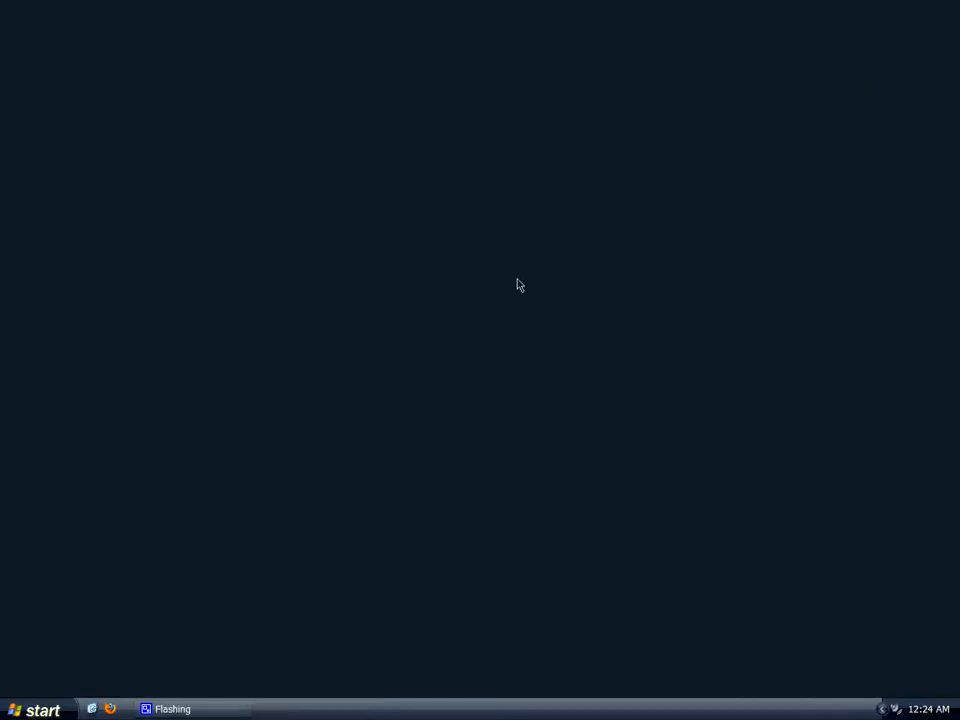